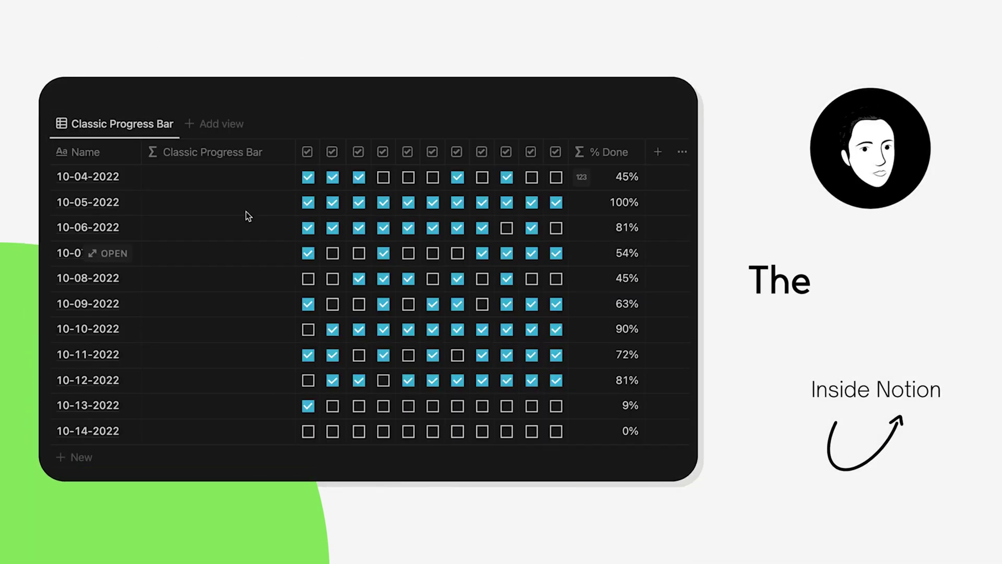
- Paste the progress-bar formulas into the Classic and Full Progress Bar columns
click(221, 167)
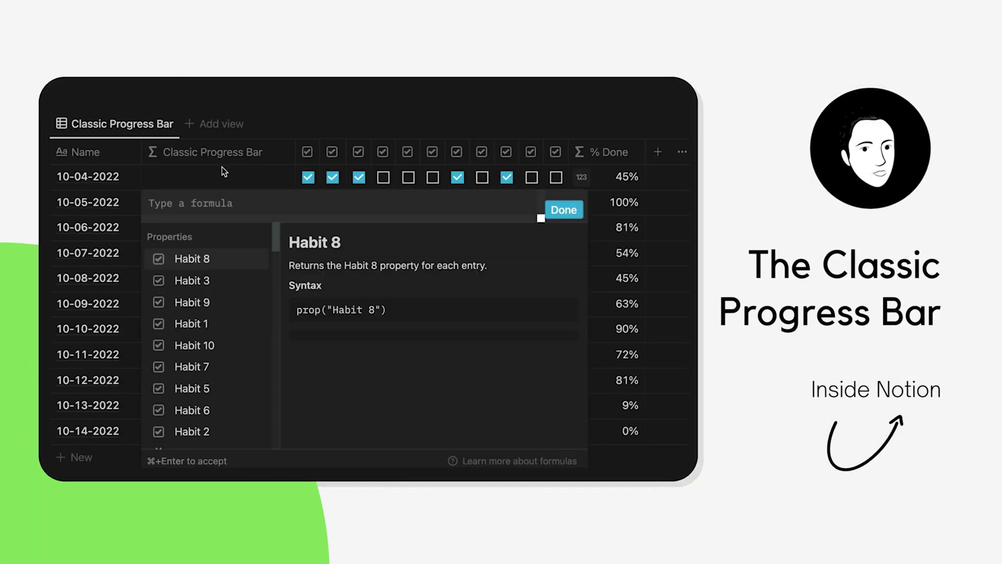
text(if(prop("% Done") < 0.1, "■", slice("■■■■■■■■■■", 0, 10 * prop("% Done"))) + " " + format(100 * prop("% Done")) + "%")
click(565, 210)
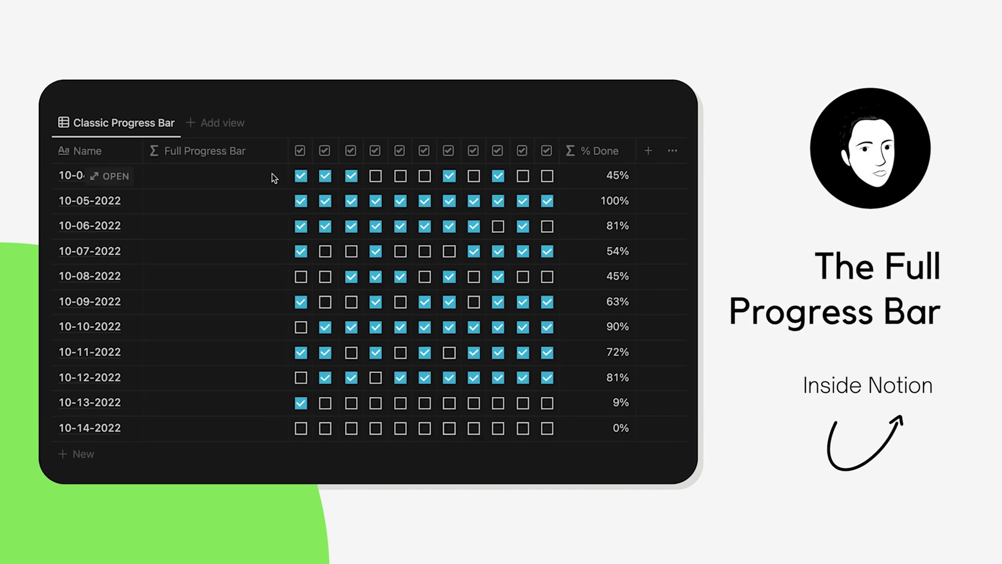
click(272, 176)
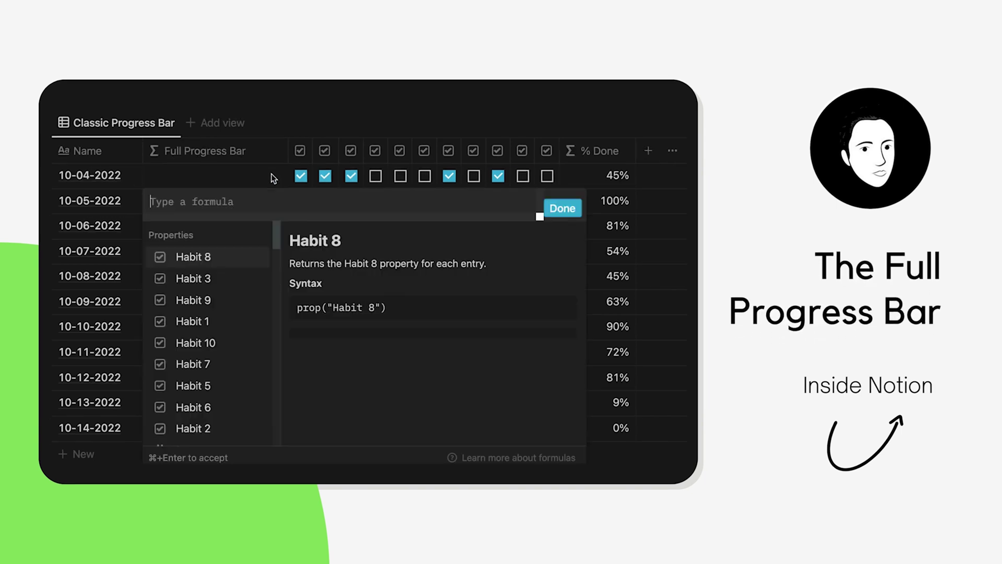
text(if(prop("% Done") < 0.1, "□□□□□□□□□□", slice("■■■■■■■■■■", 0, 10 * prop("% Done")) + slice("□□□□□□□□□□", 10 * prop("% Done"))) + " " + format(100 * prop("% Done")) + "%")
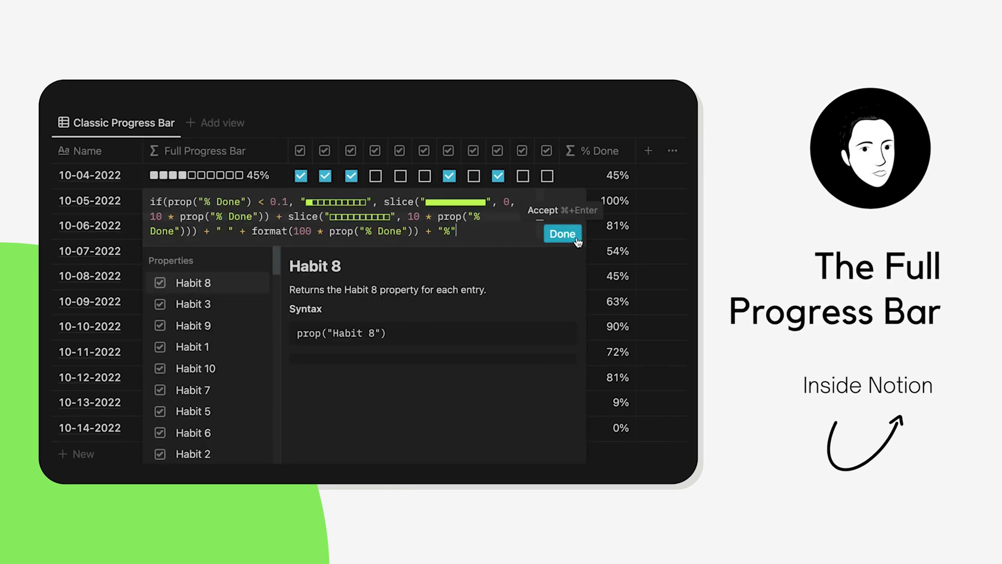
click(577, 238)
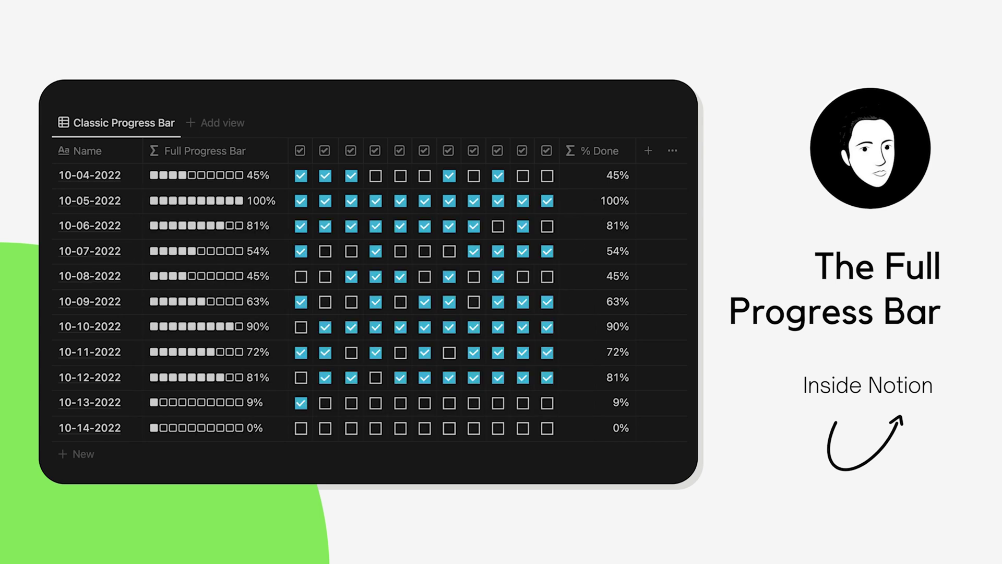
- Tick more habits on 10-04, 10-07, 10-08, 10-11 and 10-13-2022 so the bars grow
click(383, 173)
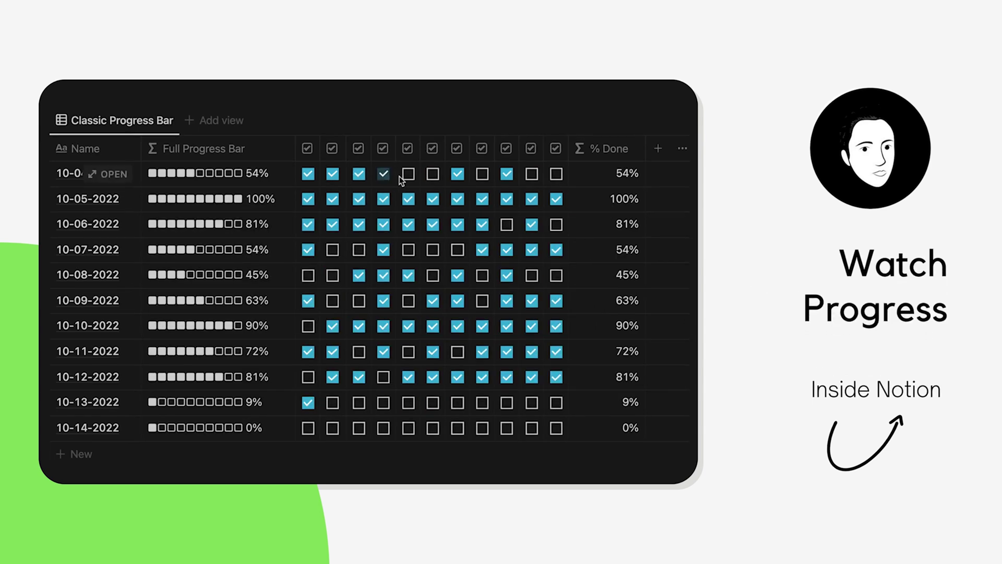
click(408, 173)
click(332, 249)
click(359, 249)
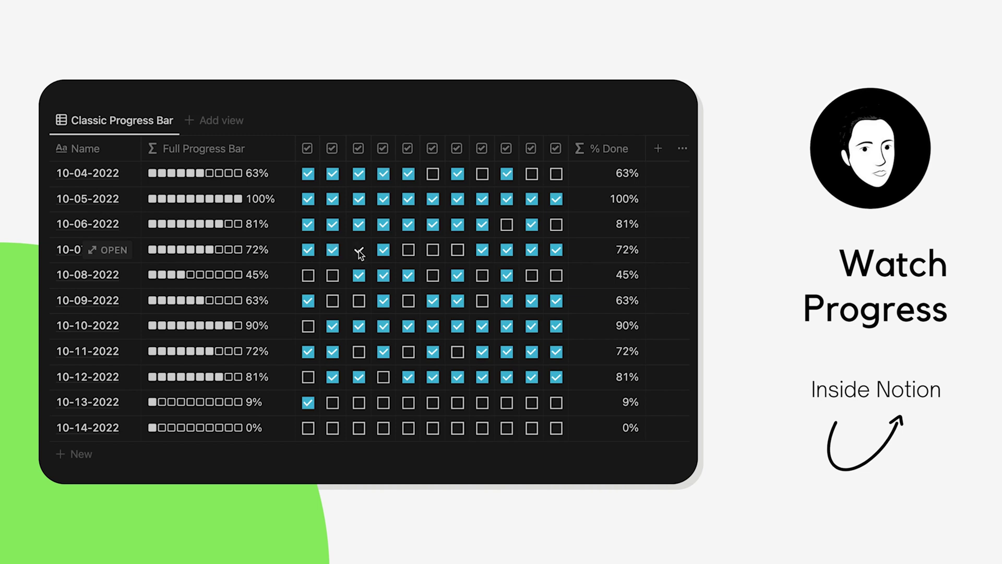
click(408, 249)
click(332, 275)
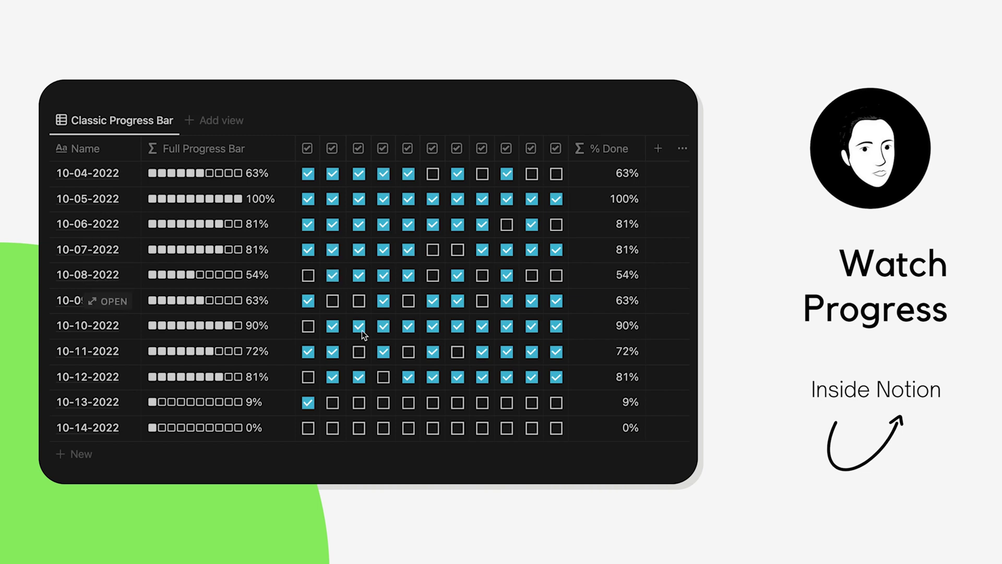
click(359, 352)
click(408, 352)
click(359, 403)
click(383, 402)
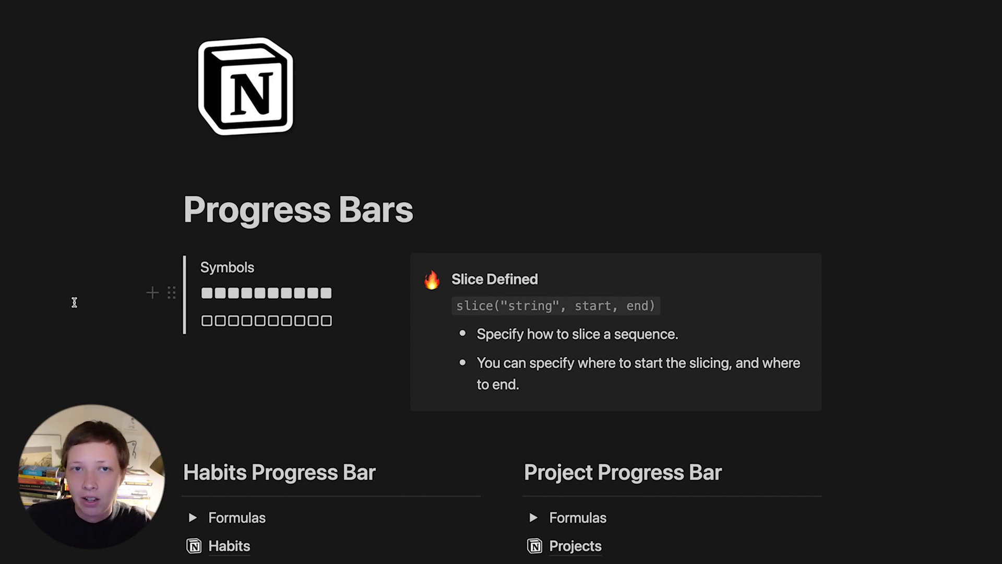
- Open the Habits database linked under Habits Progress Bar and scroll down to its table
scroll(74, 302, down, 4)
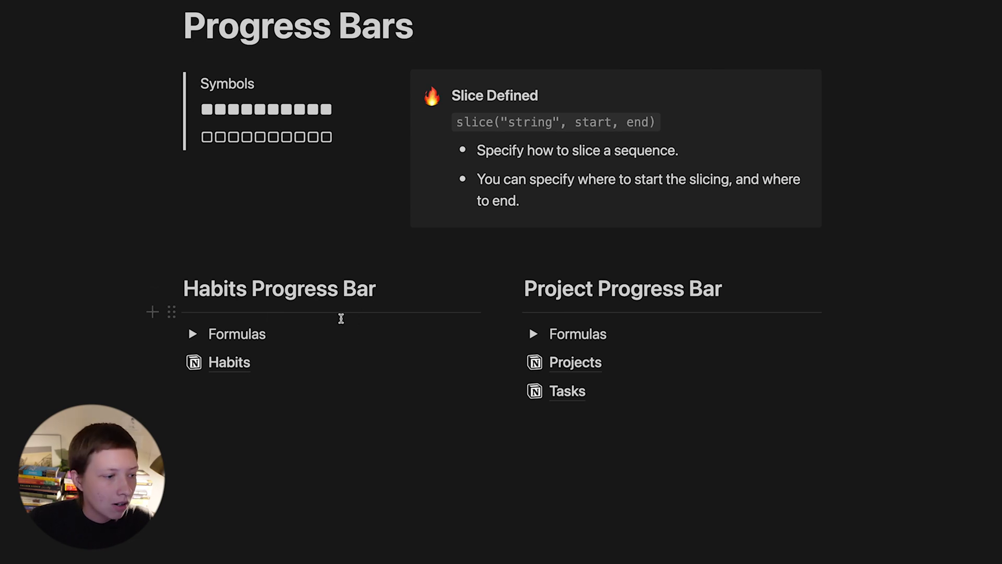
click(235, 369)
scroll(235, 369, down, 5)
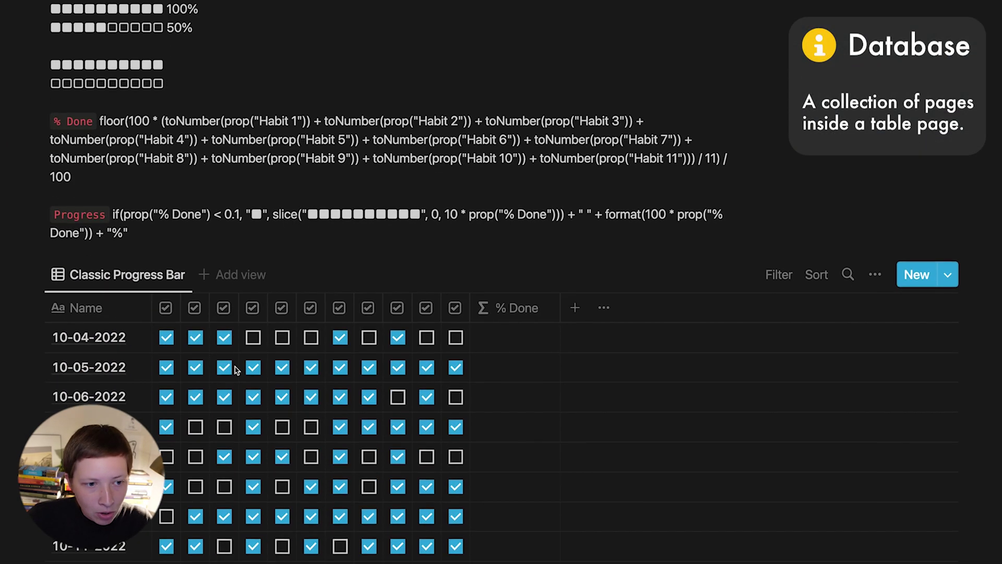
scroll(235, 369, down, 3)
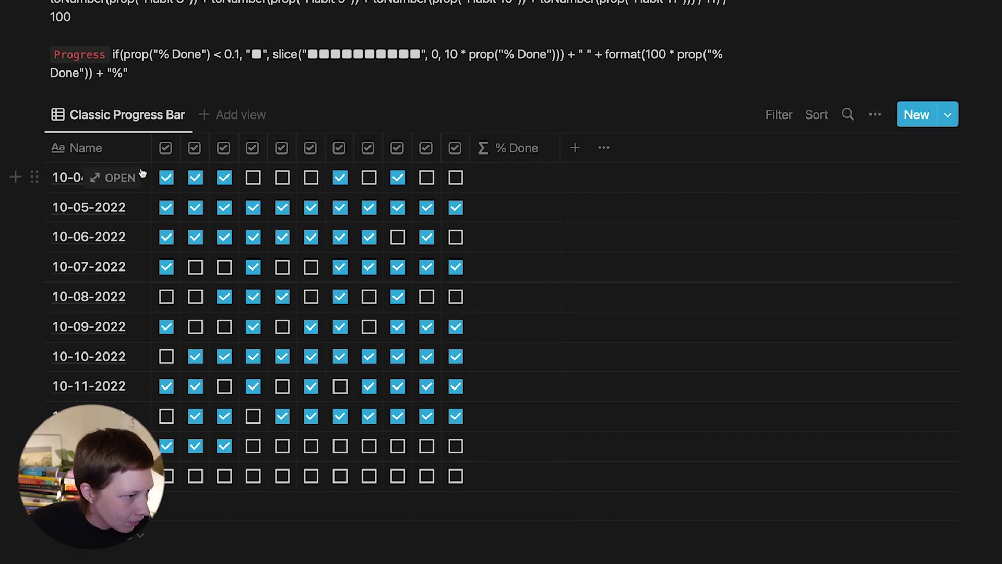
click(133, 176)
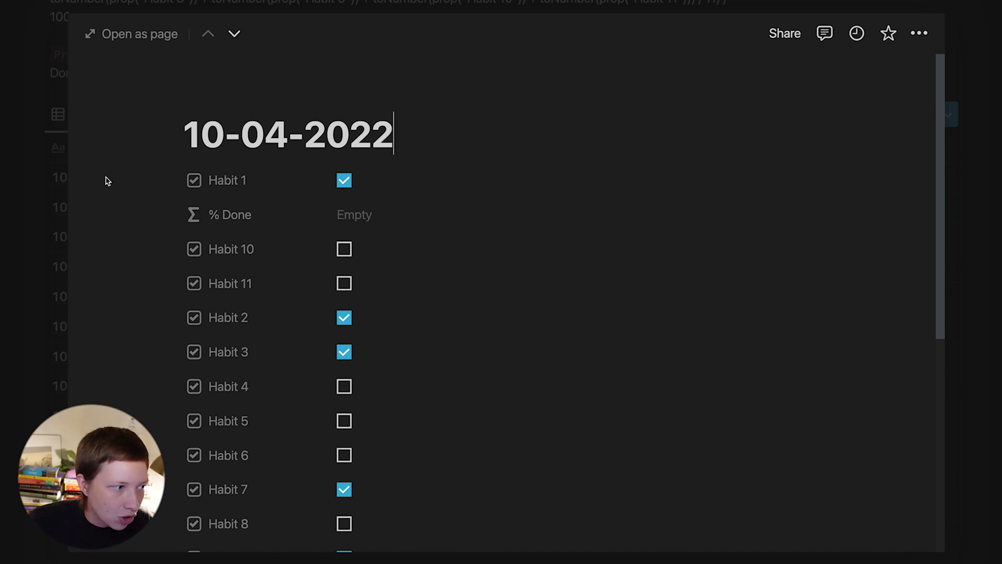
click(21, 202)
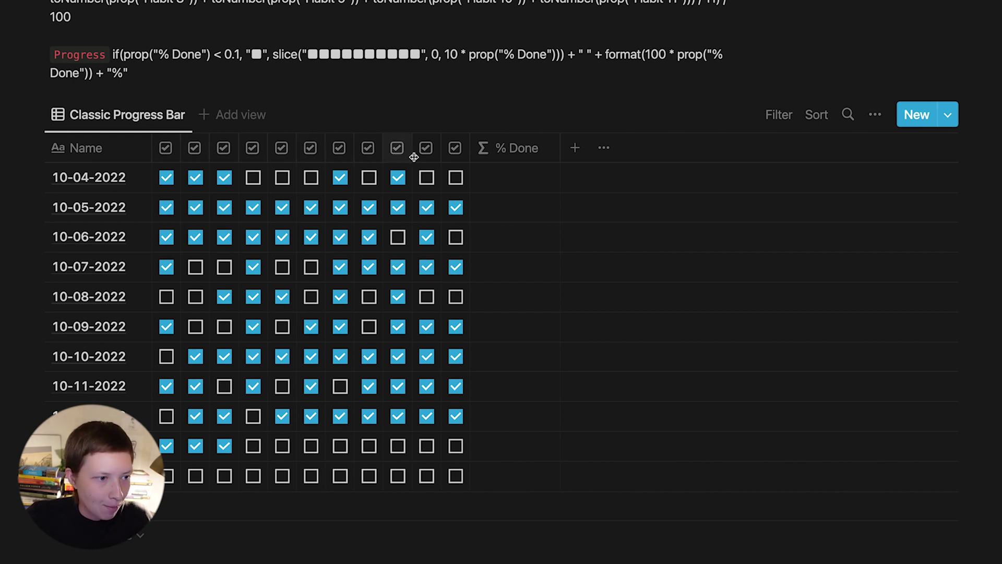
drag(180, 150, 400, 149)
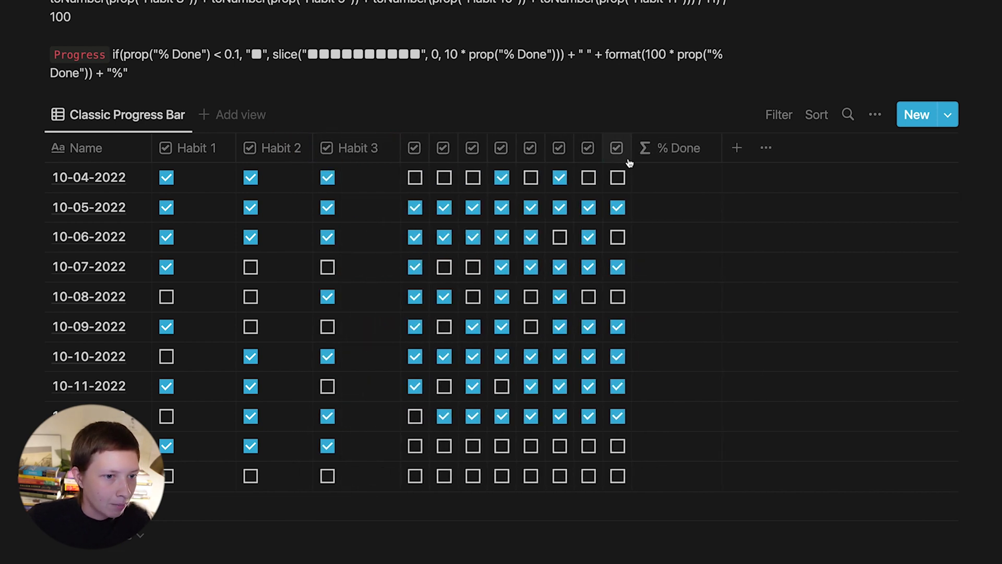
mouse_move(632, 152)
mouse_down()
mouse_move(697, 161)
mouse_move(616, 146)
mouse_up()
drag(400, 144, 177, 145)
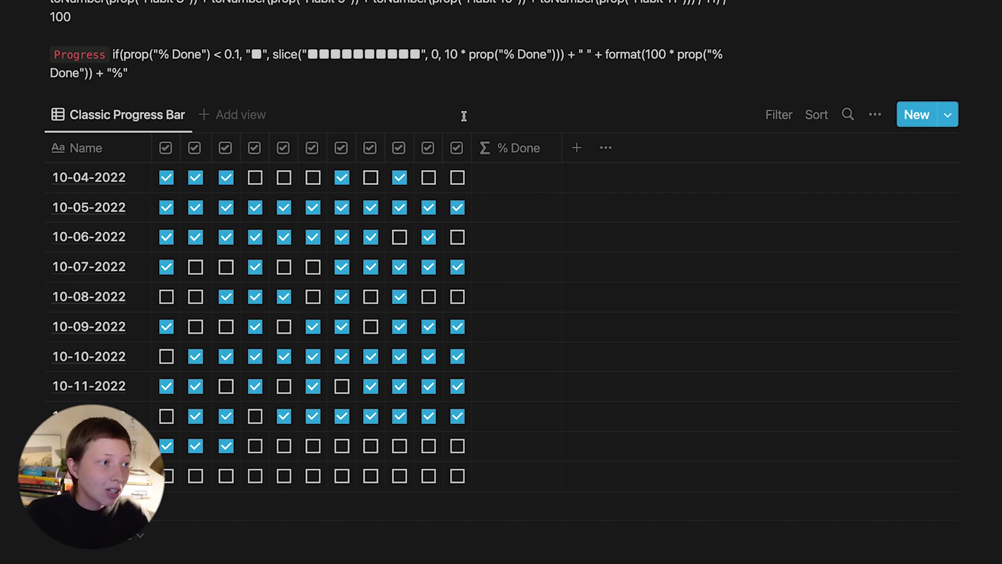
- Add a new property column named 'Clssic Progress Bar' to the habits table
scroll(463, 116, down, 1)
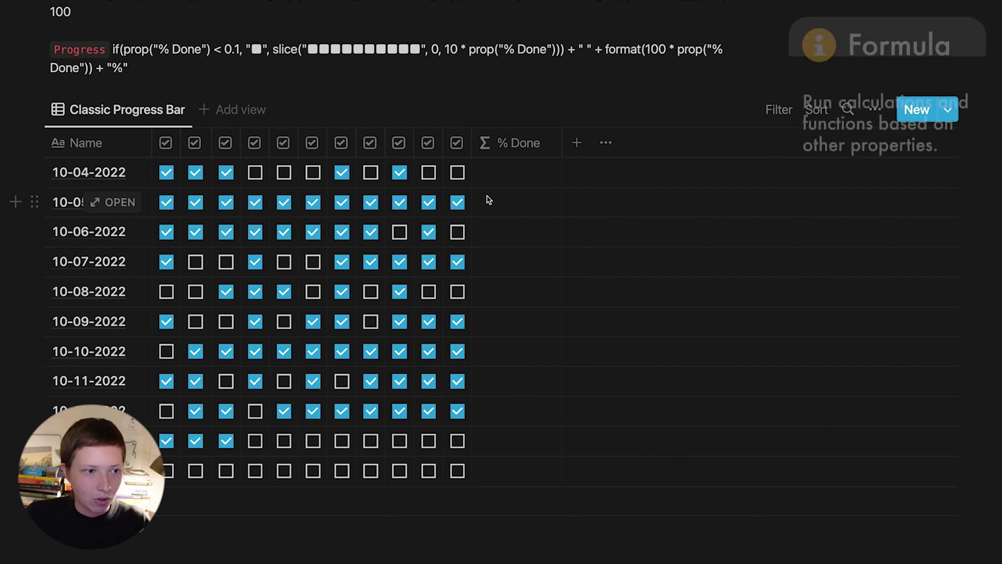
scroll(509, 105, up, 2)
scroll(504, 101, down, 2)
scroll(504, 100, up, 1)
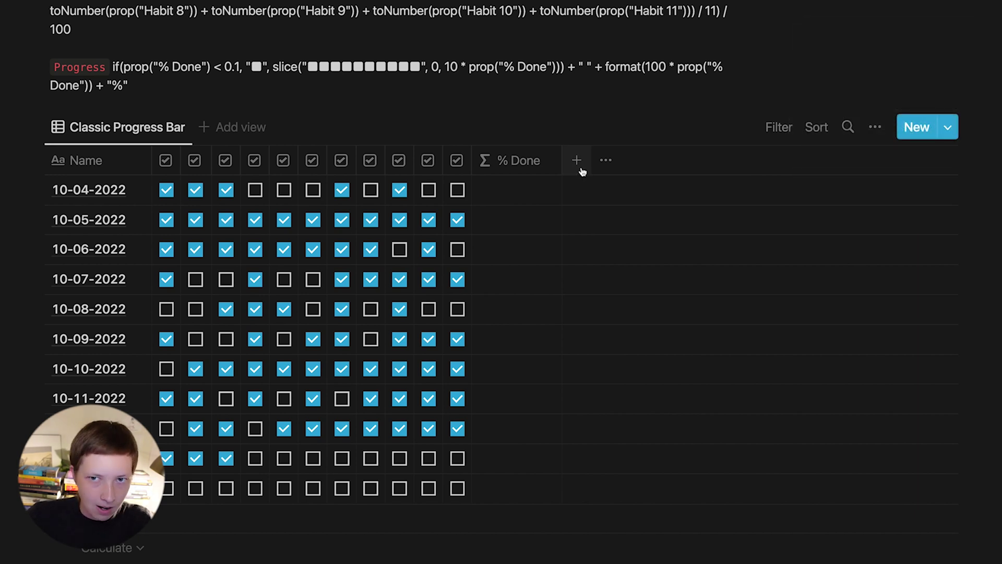
click(579, 167)
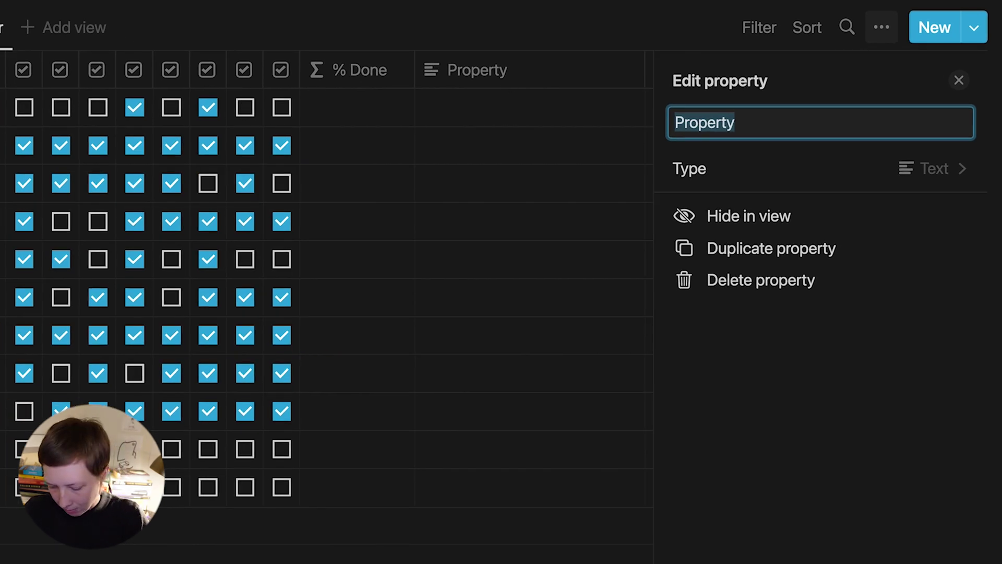
text(Cls)
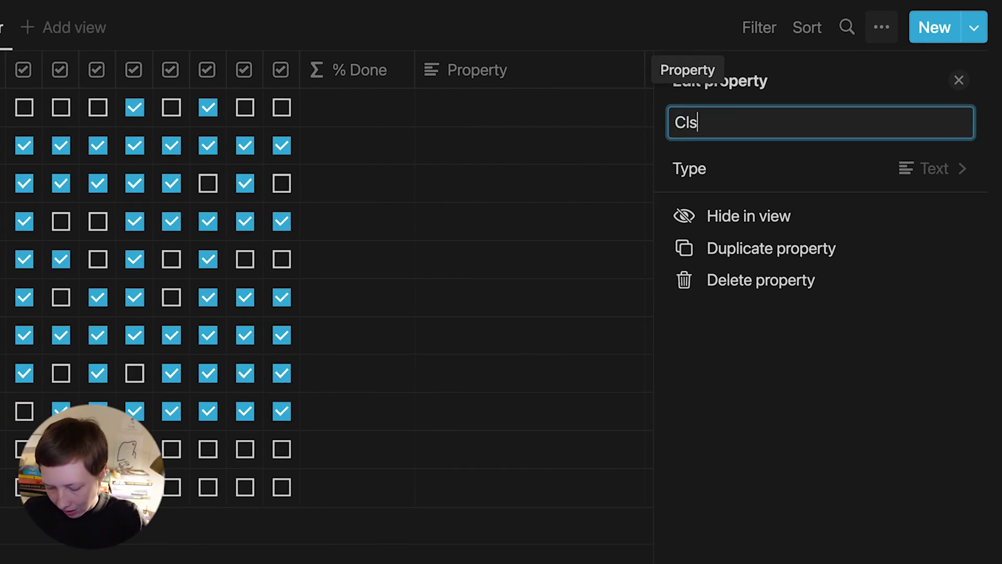
text(sic Progress Bar)
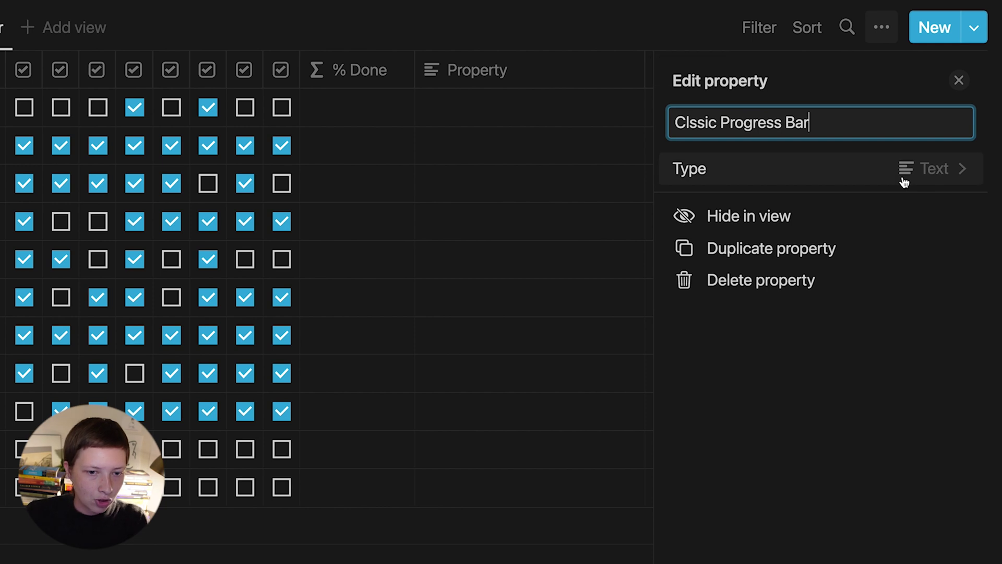
key(Return)
- Set the new column's type to Formula, leaving its formula empty
click(815, 184)
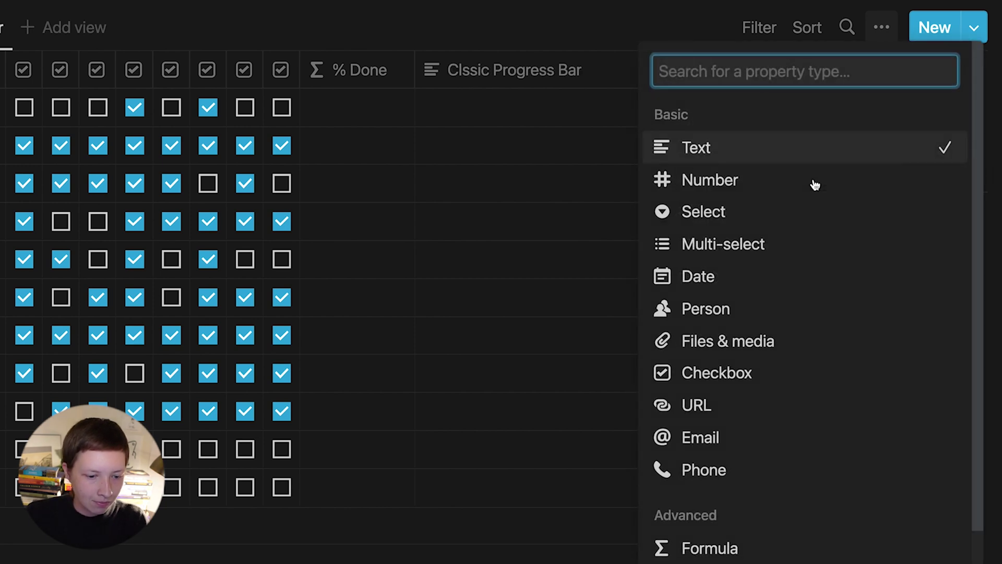
scroll(812, 183, down, 3)
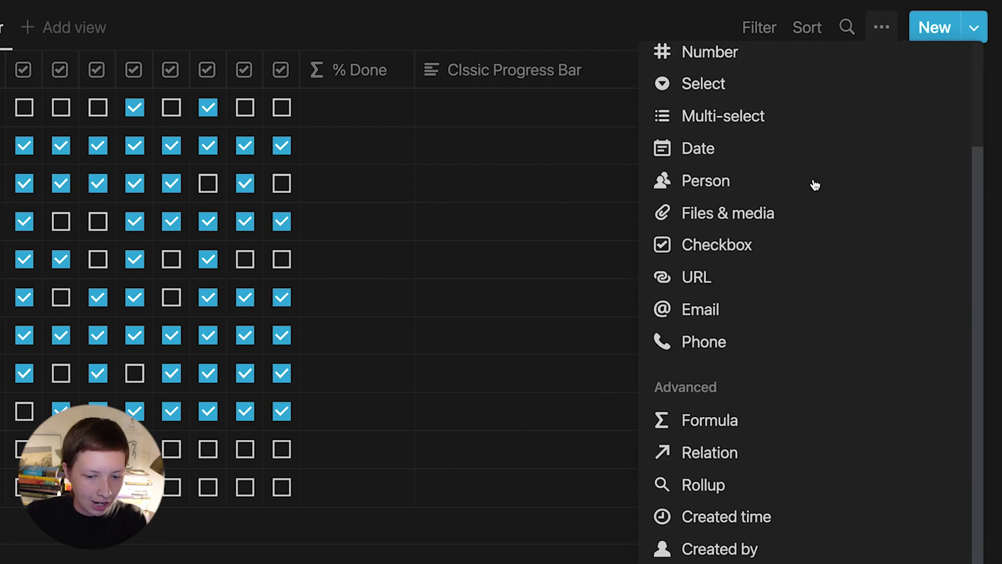
click(756, 419)
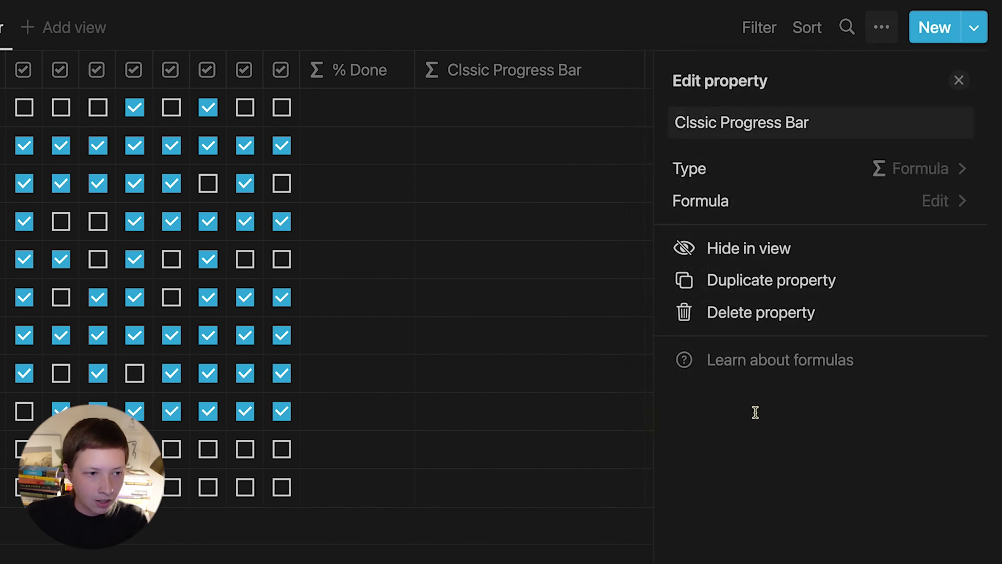
click(859, 206)
click(858, 206)
click(859, 207)
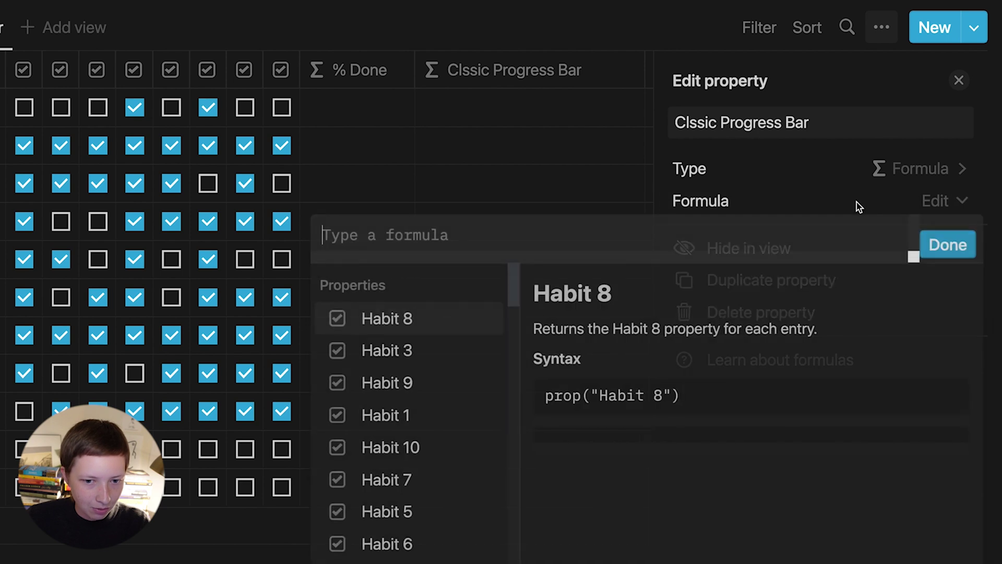
click(859, 207)
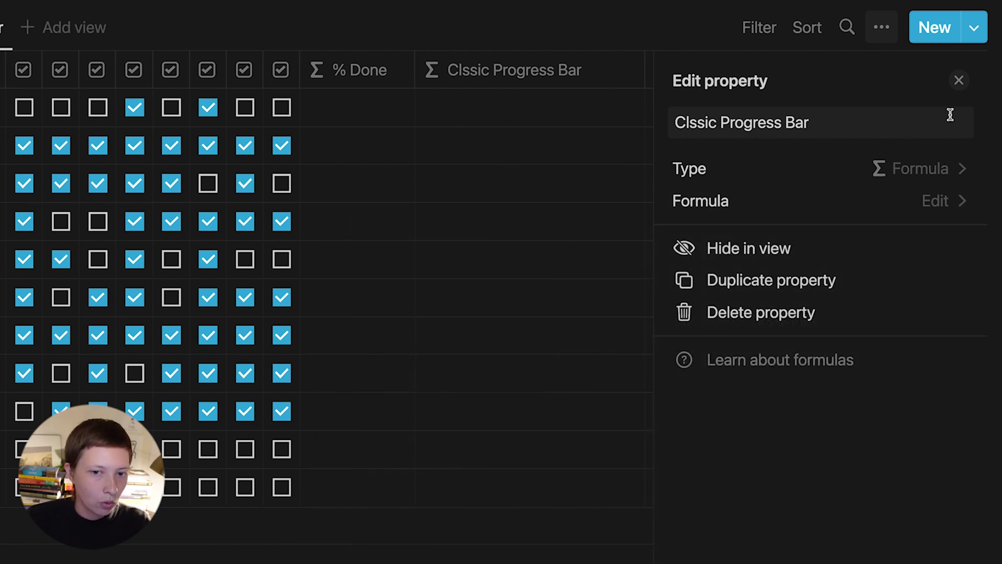
click(961, 84)
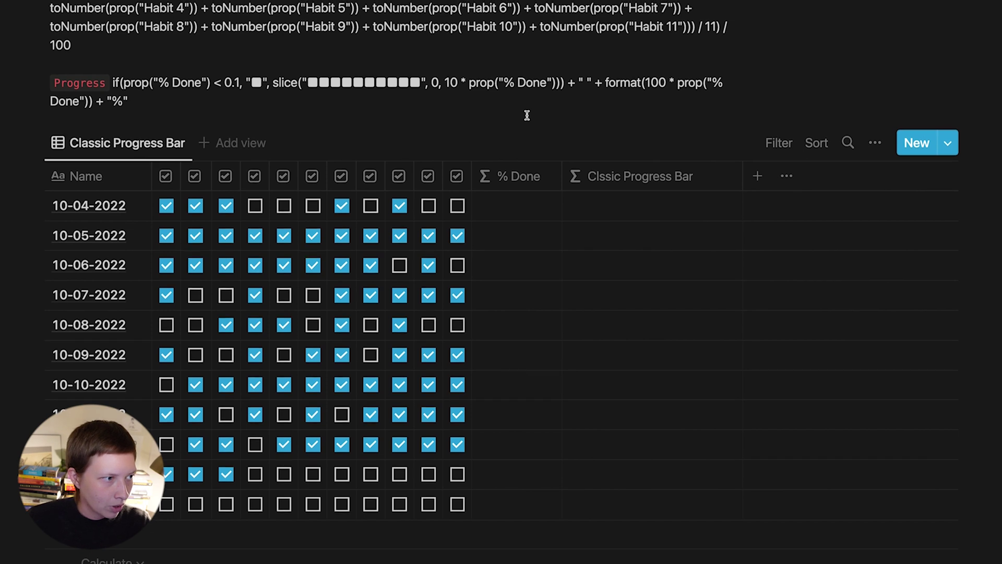
- Open the empty formula editor and read the toNumber function's description in the list
scroll(527, 116, up, 1)
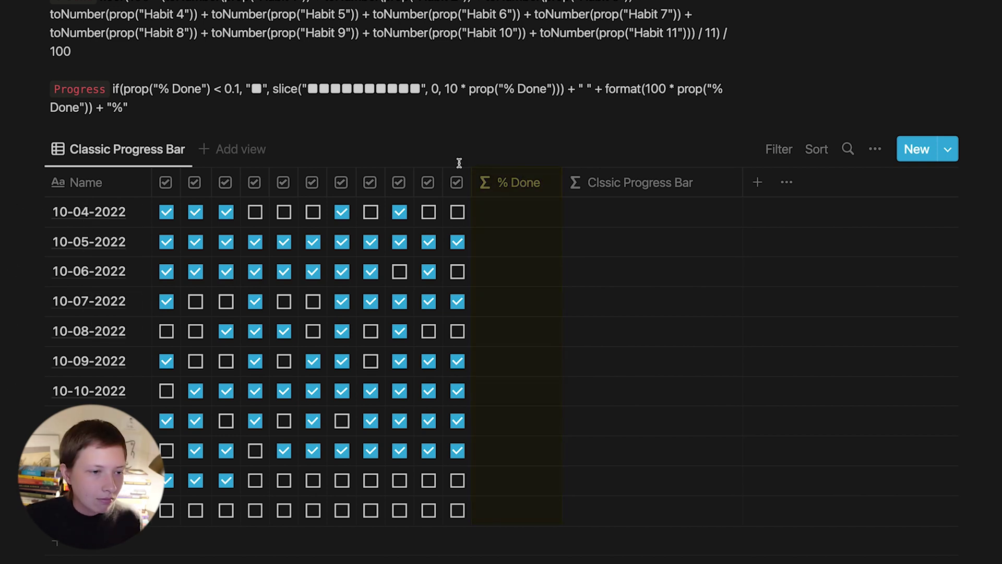
click(520, 220)
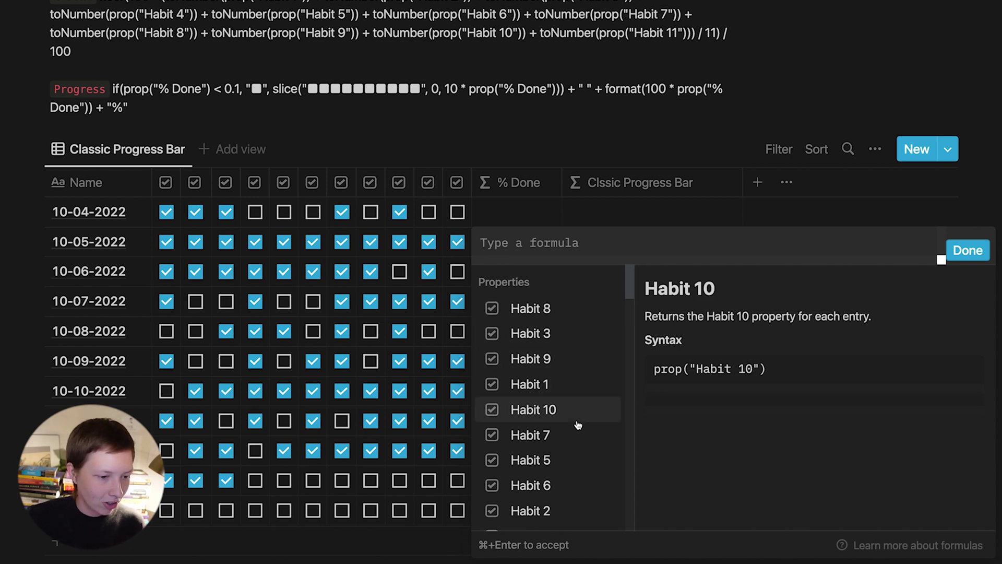
scroll(578, 423, down, 2)
scroll(578, 425, down, 5)
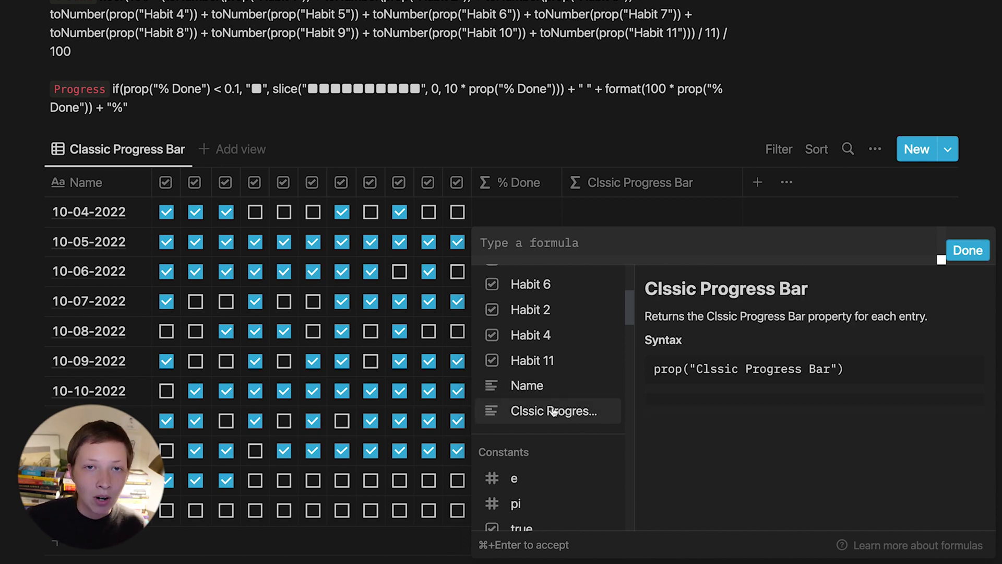
scroll(555, 412, down, 7)
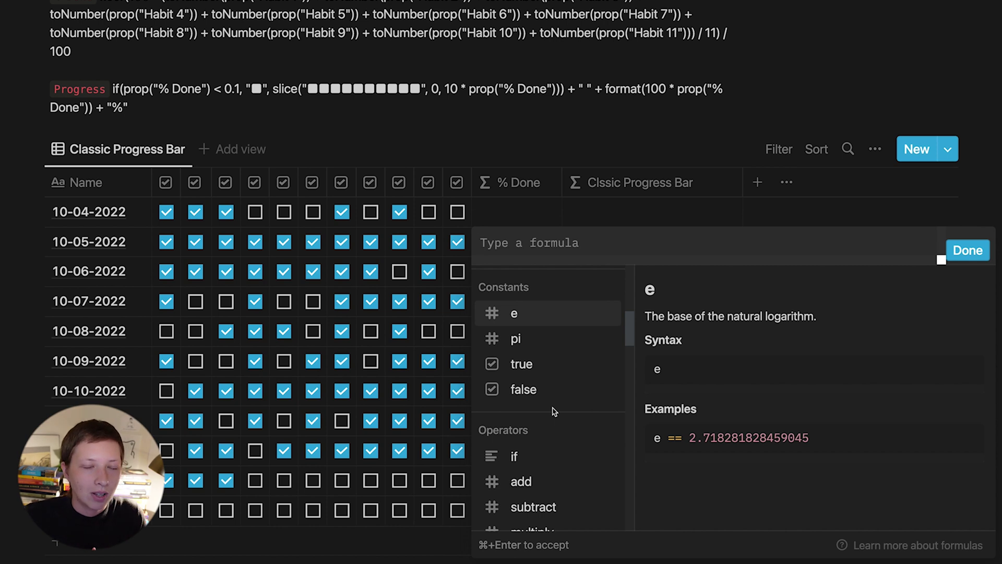
scroll(555, 412, down, 20)
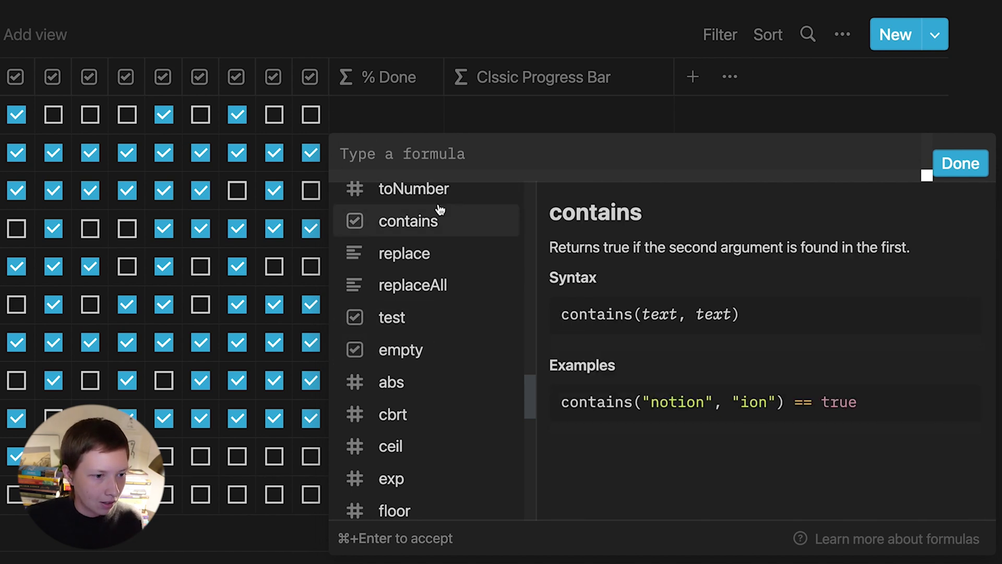
scroll(446, 226, up, 3)
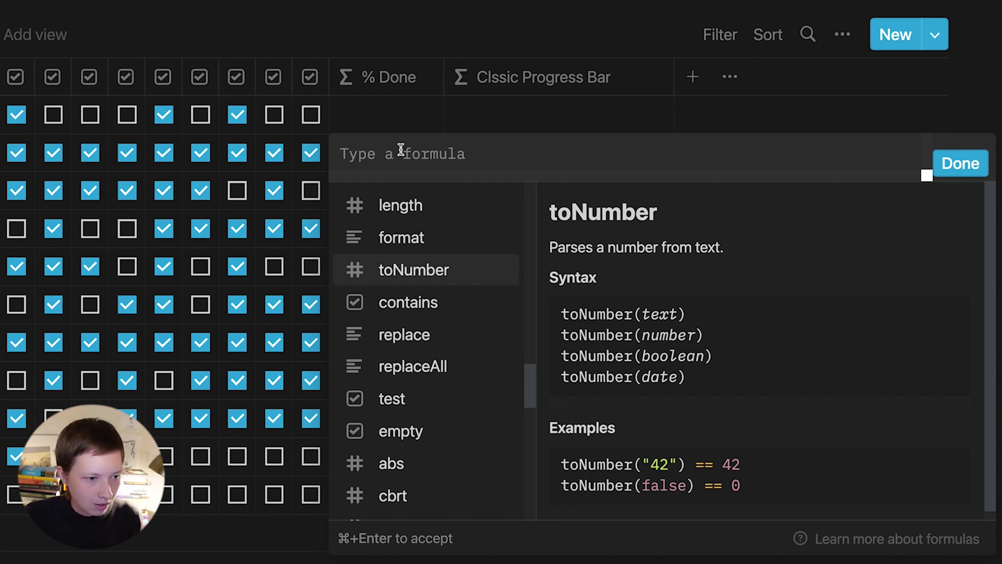
- Start the % Done formula with toNumber(prop("Habit 1")) followed by a plus sign
text(toNumer())
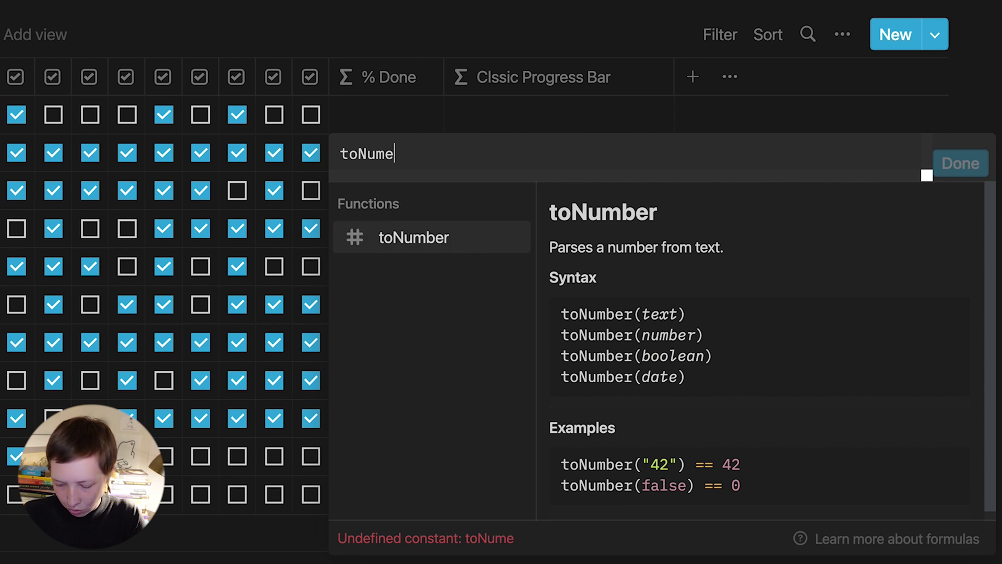
key(Left)
key(Left)
key(Left)
key(Left)
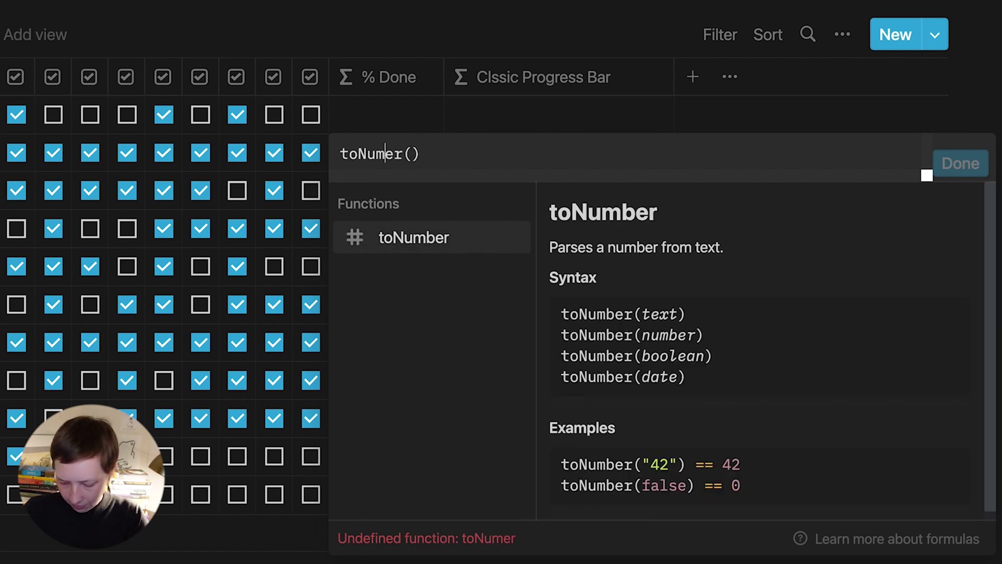
text(b)
key(Right)
key(Right)
key(Right)
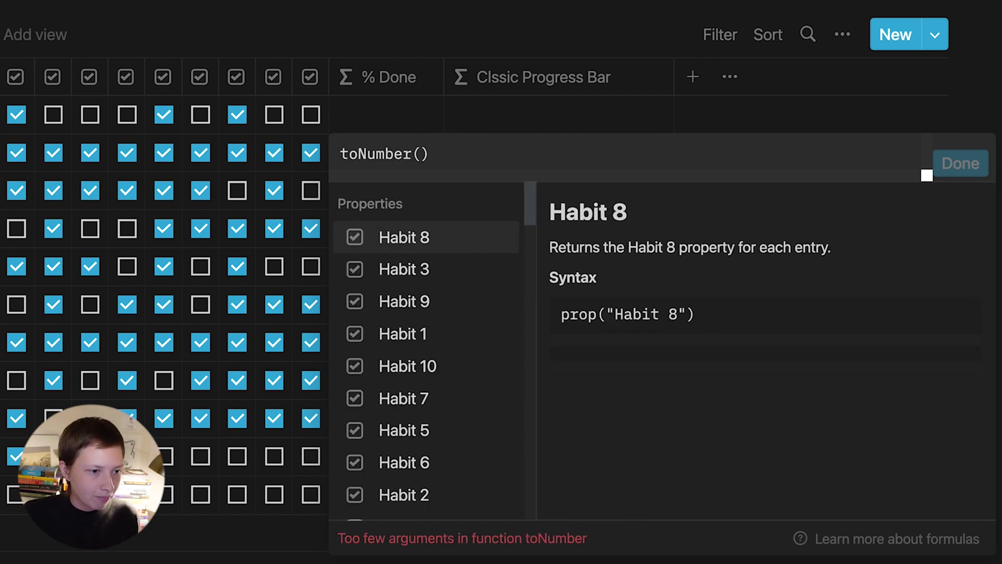
scroll(425, 252, down, 1)
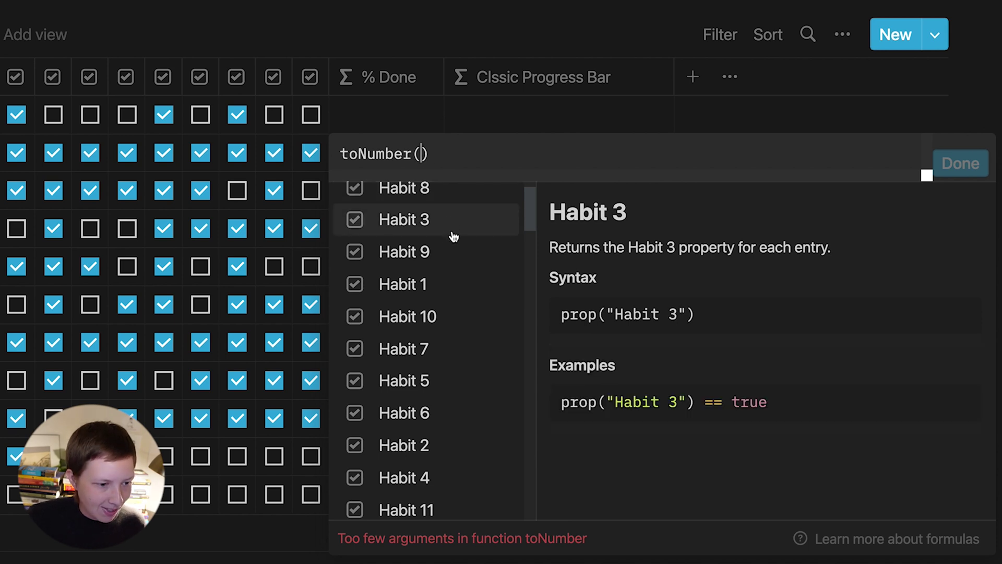
click(384, 288)
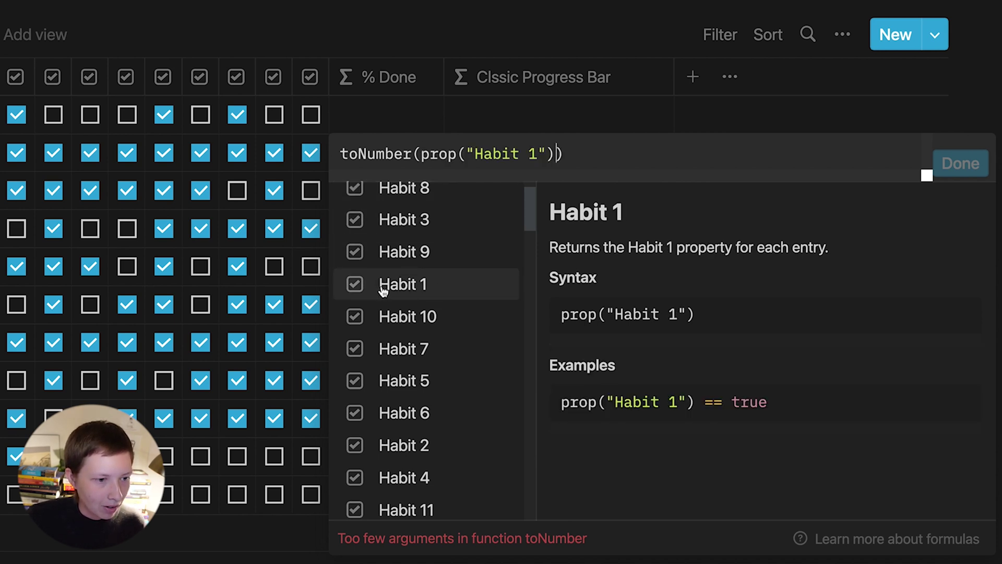
key(Right)
text(+)
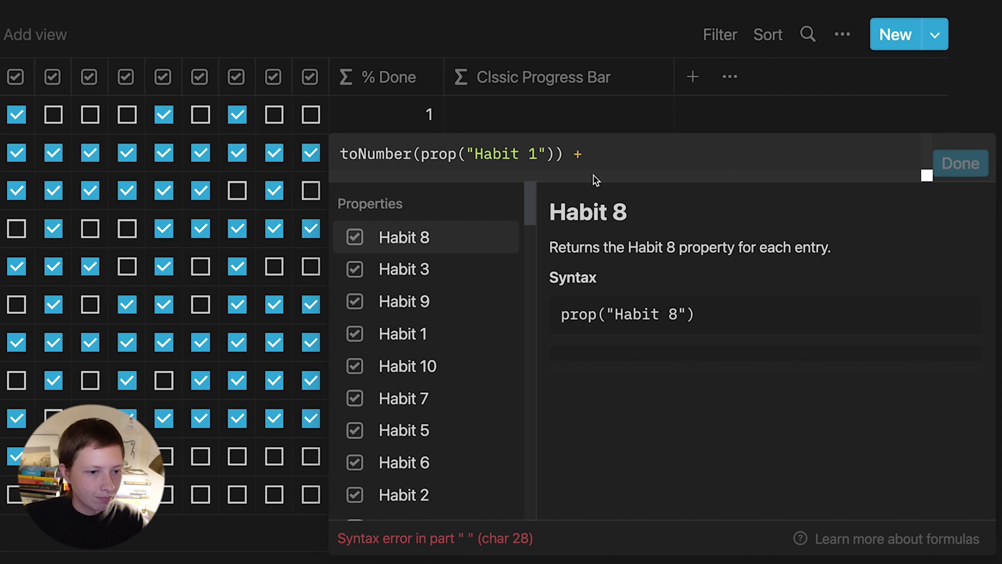
- Copy the Habit 1 term and paste it as a second term for Habit 2
drag(564, 154, 342, 151)
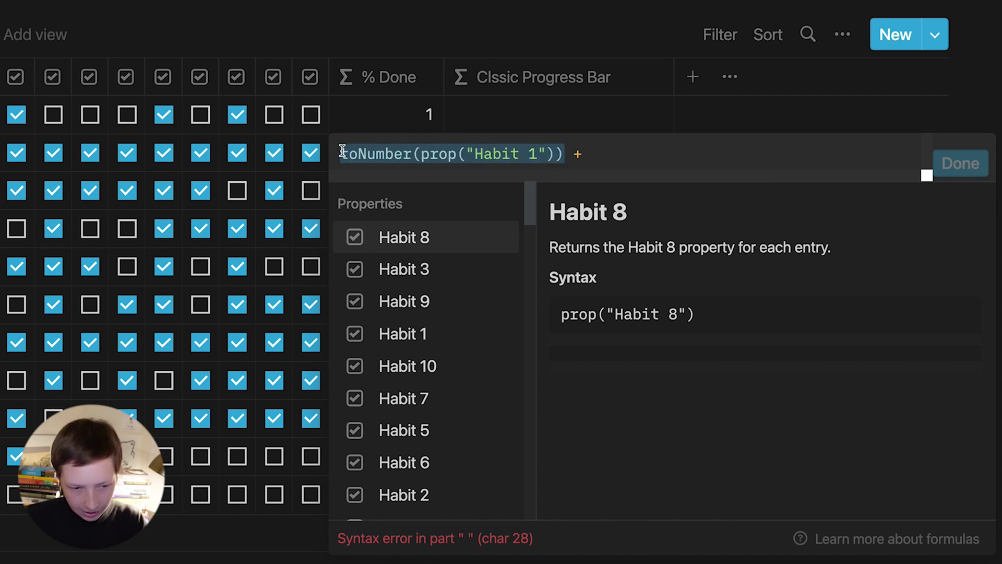
key(super+c)
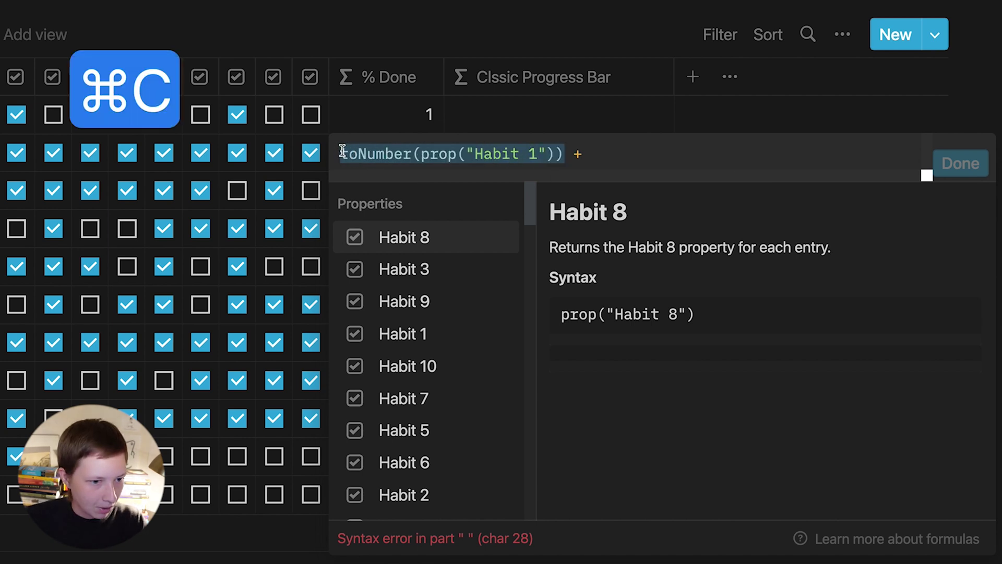
click(618, 151)
key(super+v)
key(Left)
key(Left)
key(Left)
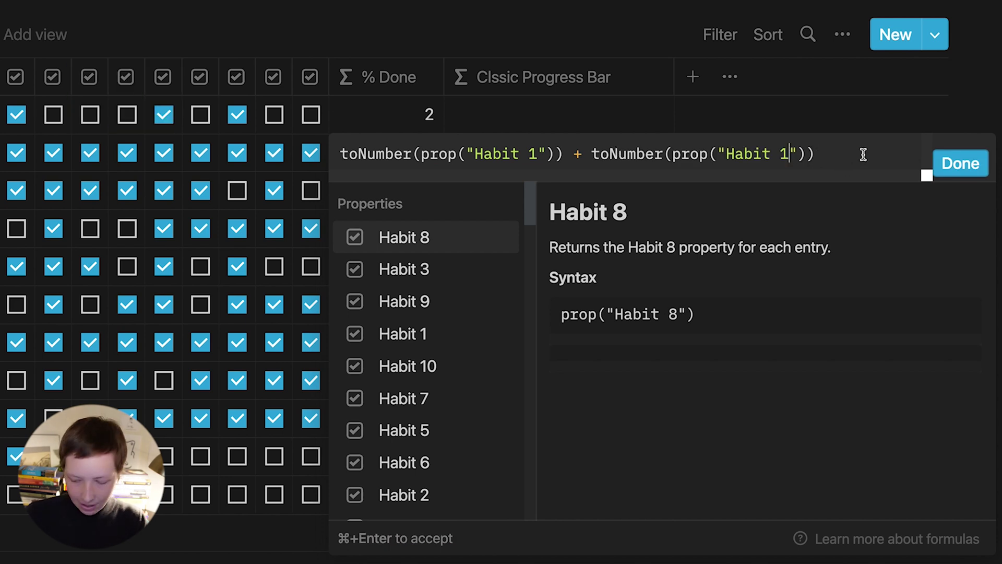
key(BackSpace)
text(2)
- Paste and renumber further terms through Habit 11, then accept the summing formula
click(917, 156)
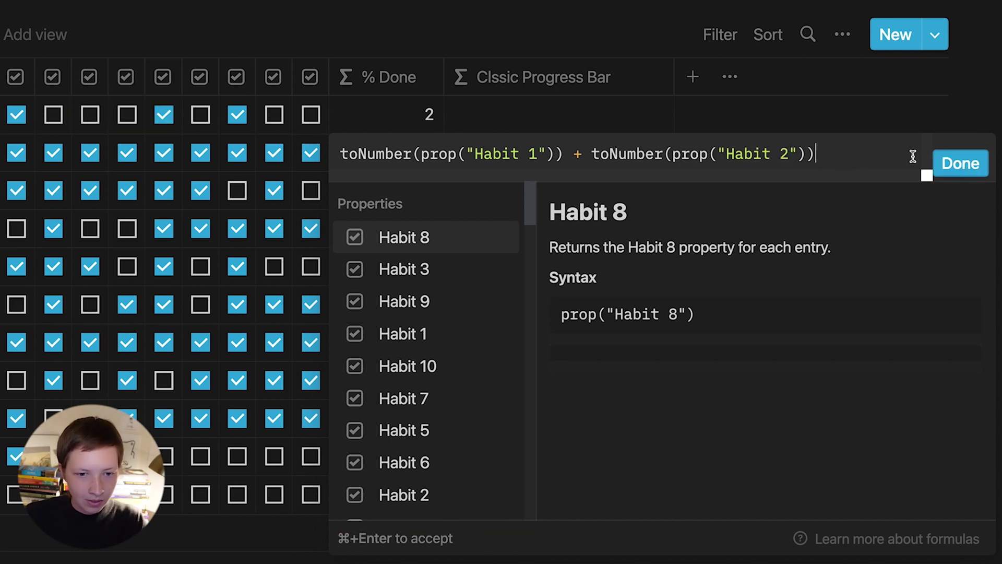
text(+)
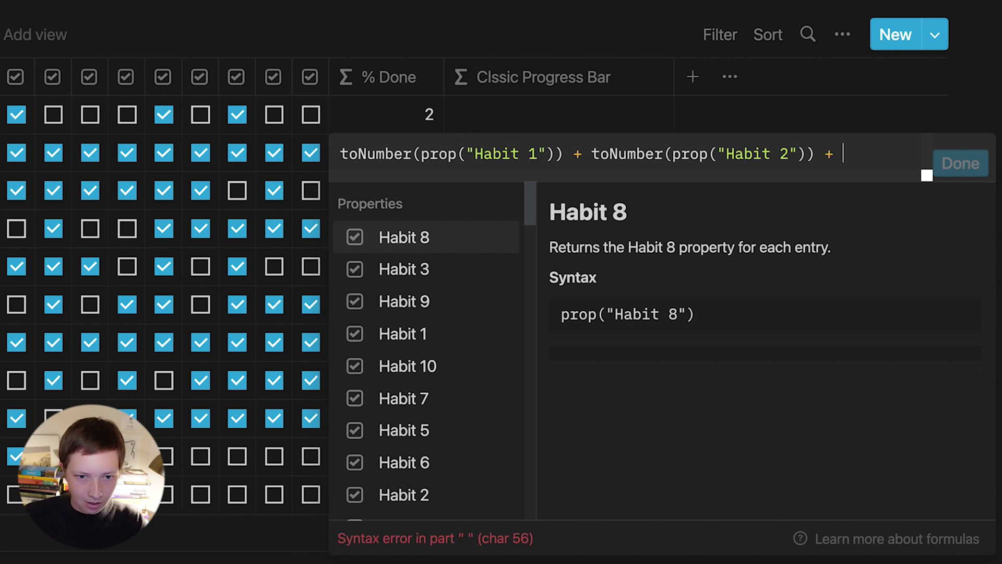
key(super+v)
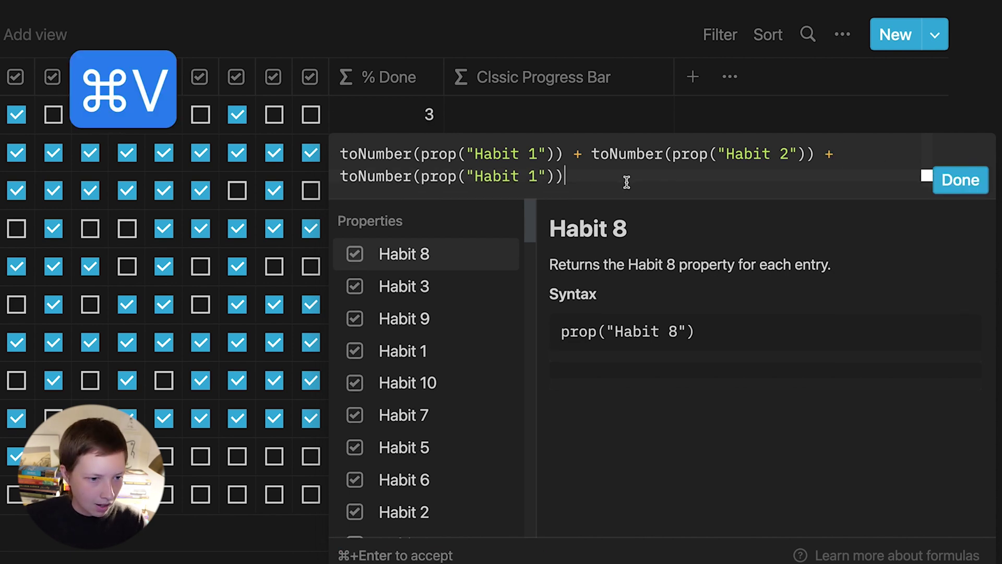
click(536, 176)
text(3)
key(BackSpace)
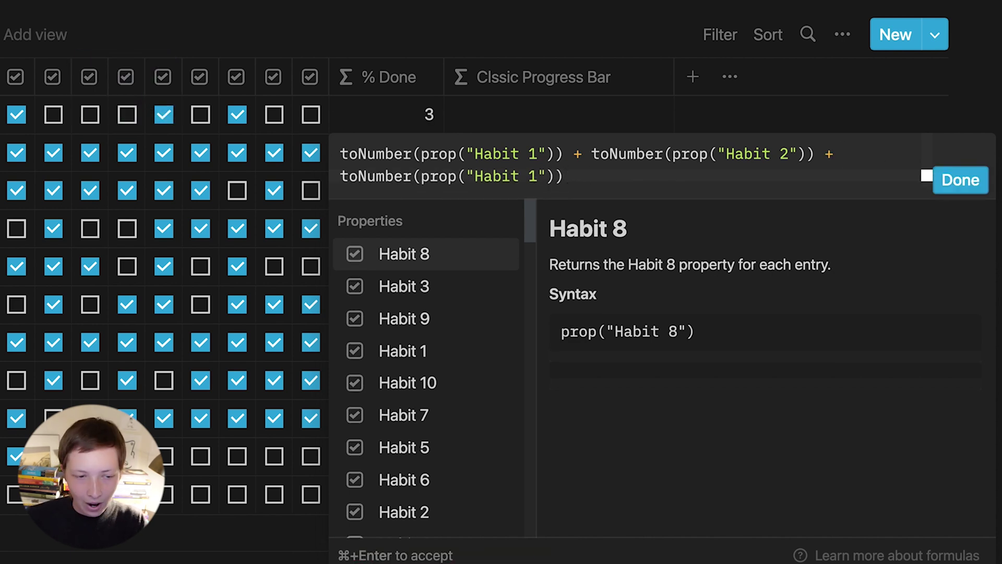
click(576, 176)
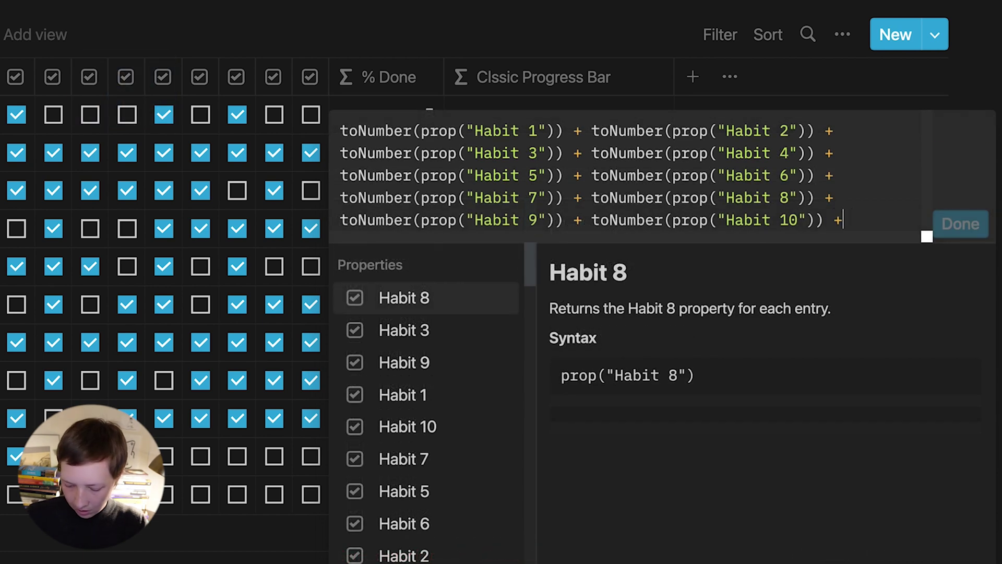
key(super+v)
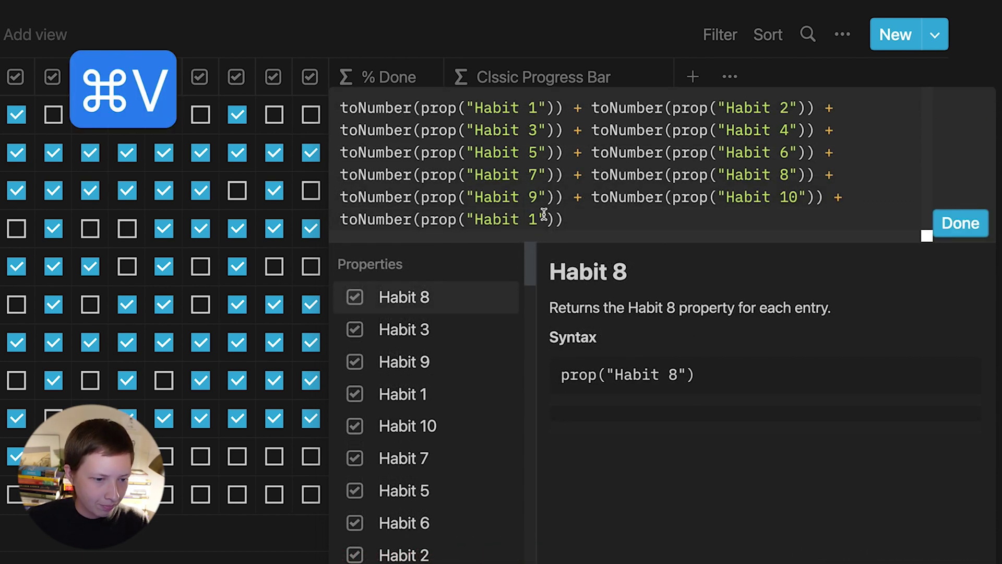
click(536, 220)
text(1)
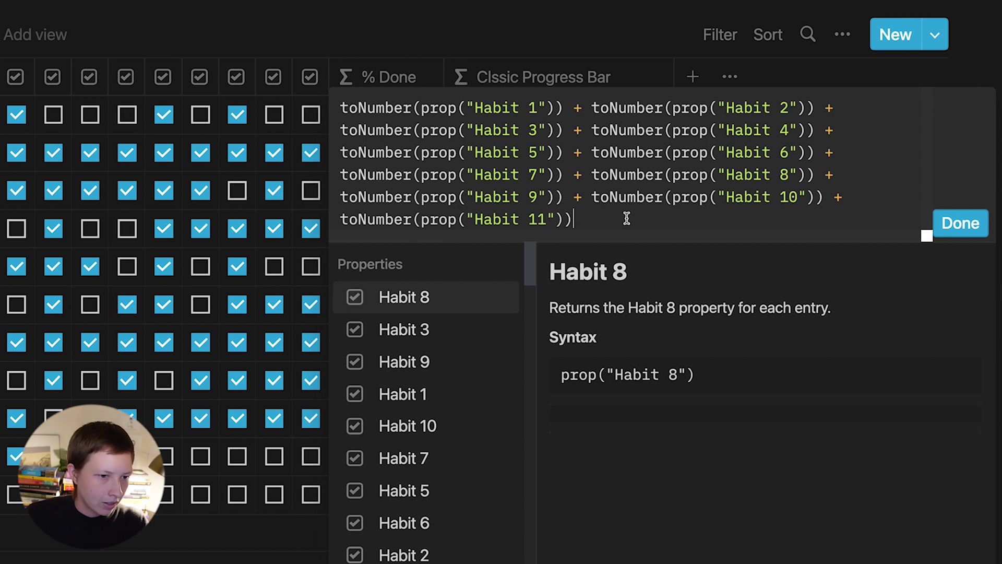
click(963, 224)
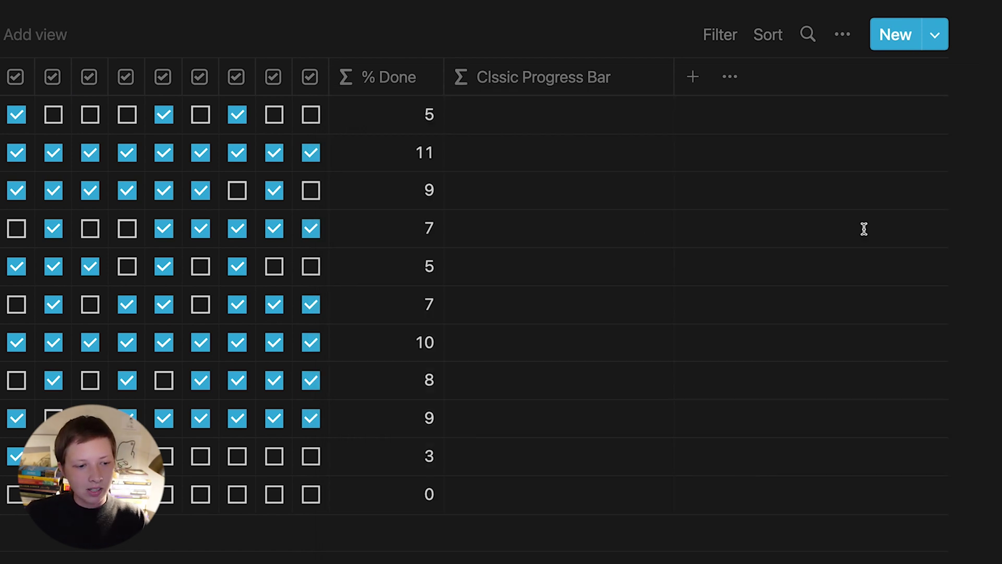
- Wrap the % Done habit sum in parentheses and divide it by 11
click(163, 228)
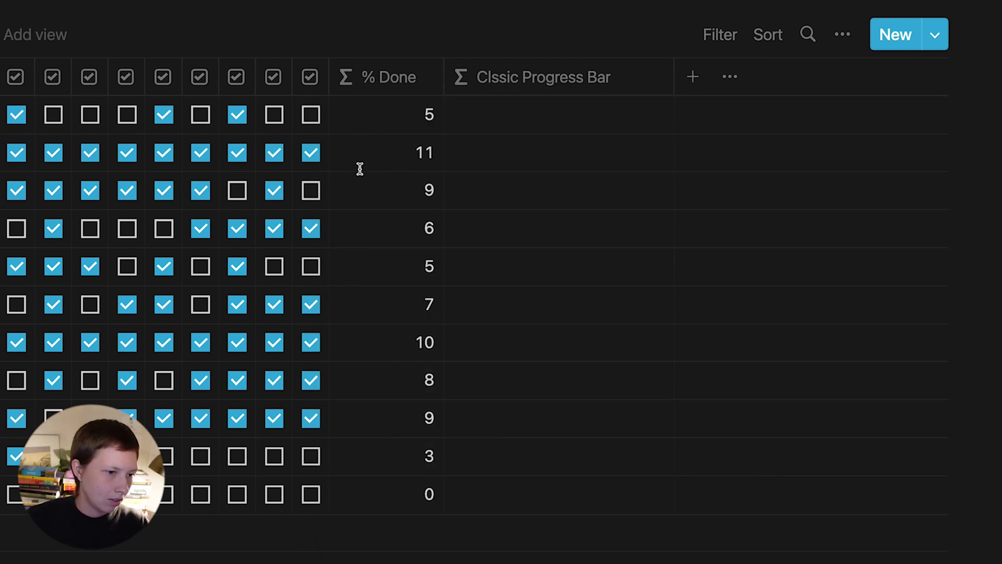
click(372, 120)
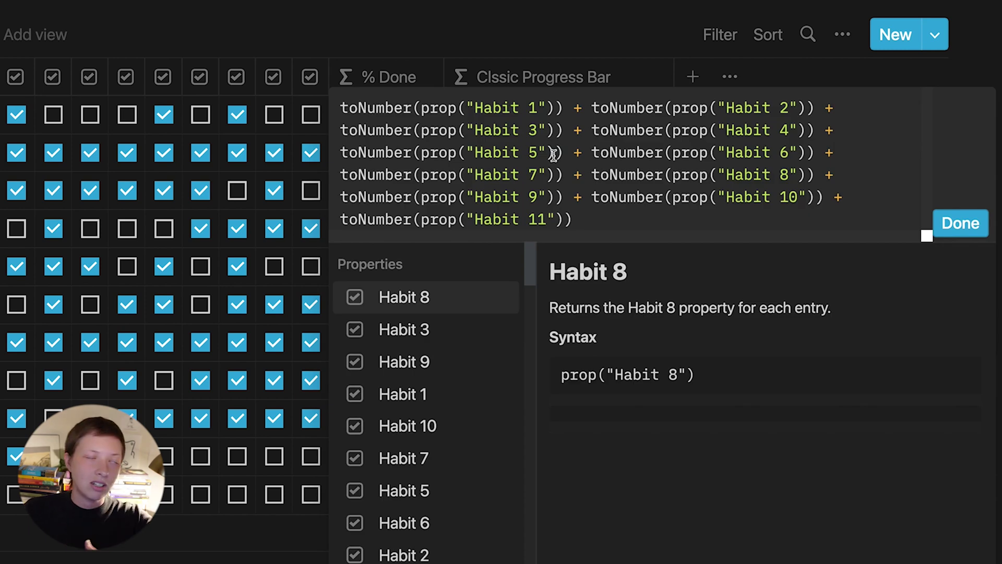
click(341, 108)
text(()
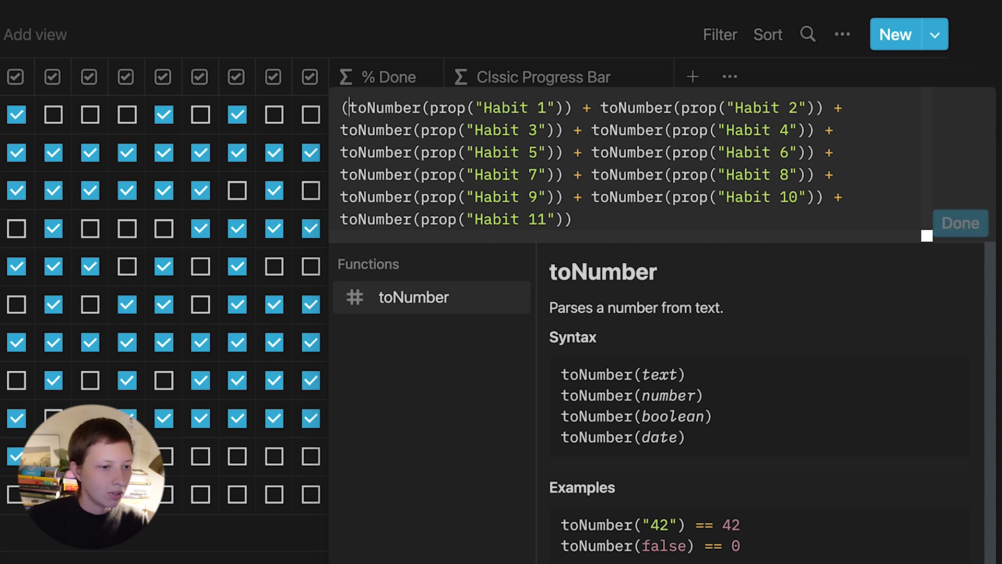
click(611, 223)
text())
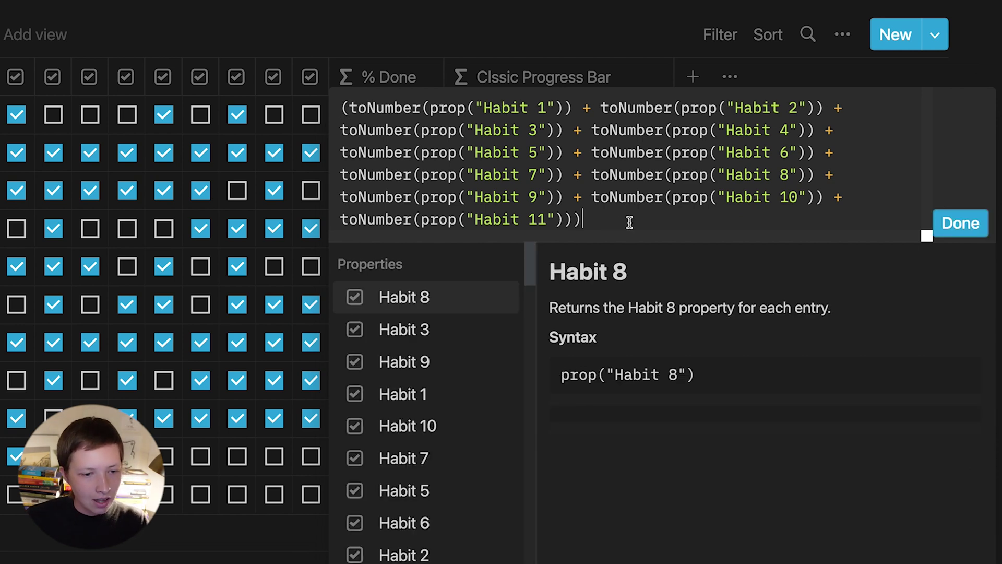
text( / 1)
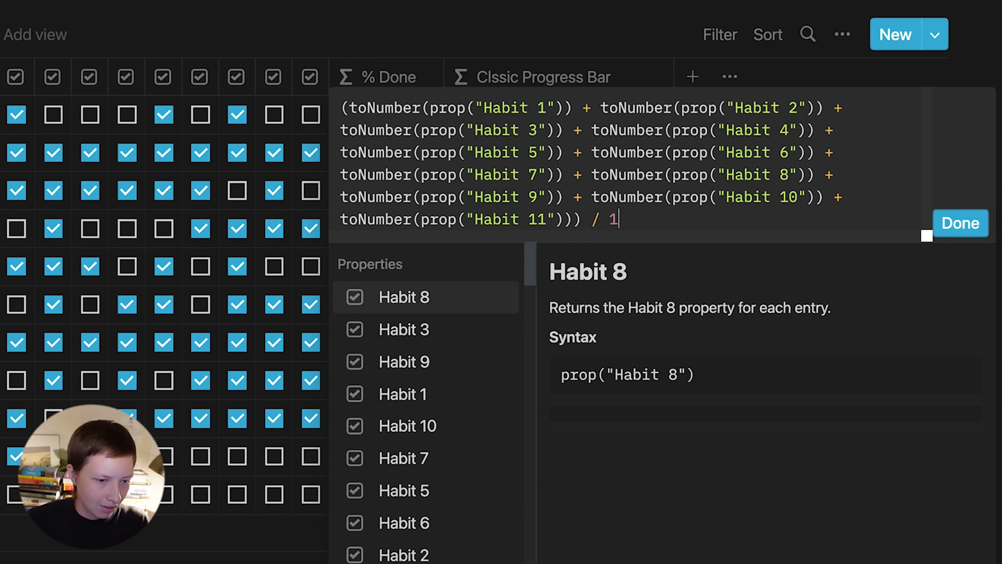
text(1)
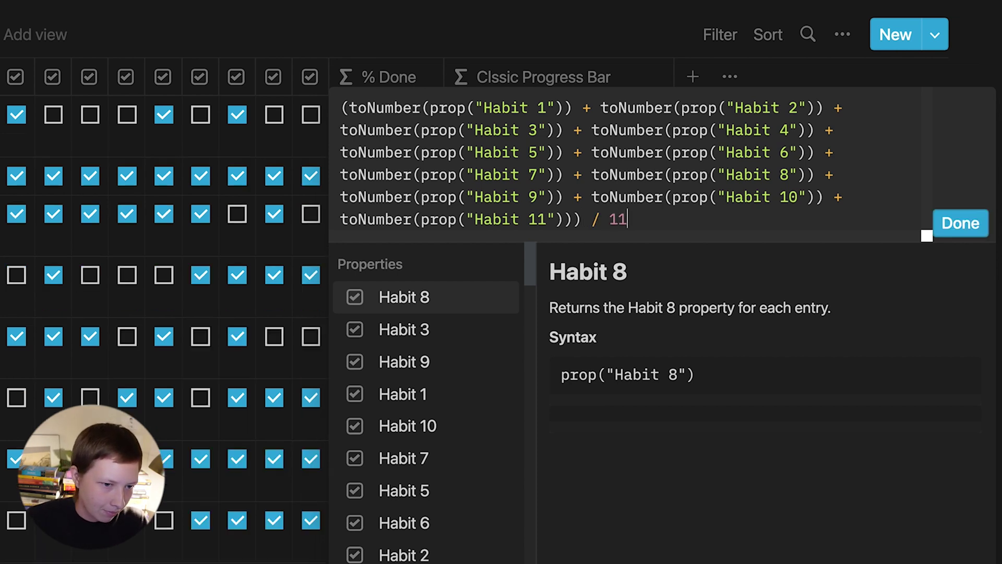
click(961, 223)
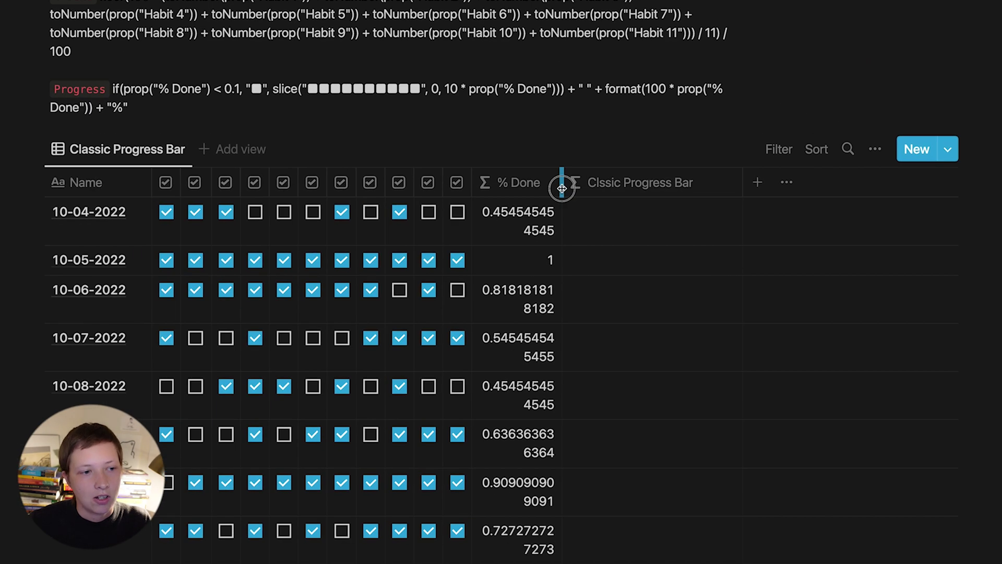
- Widen the % Done column and switch its number format to Percent
drag(562, 188, 597, 183)
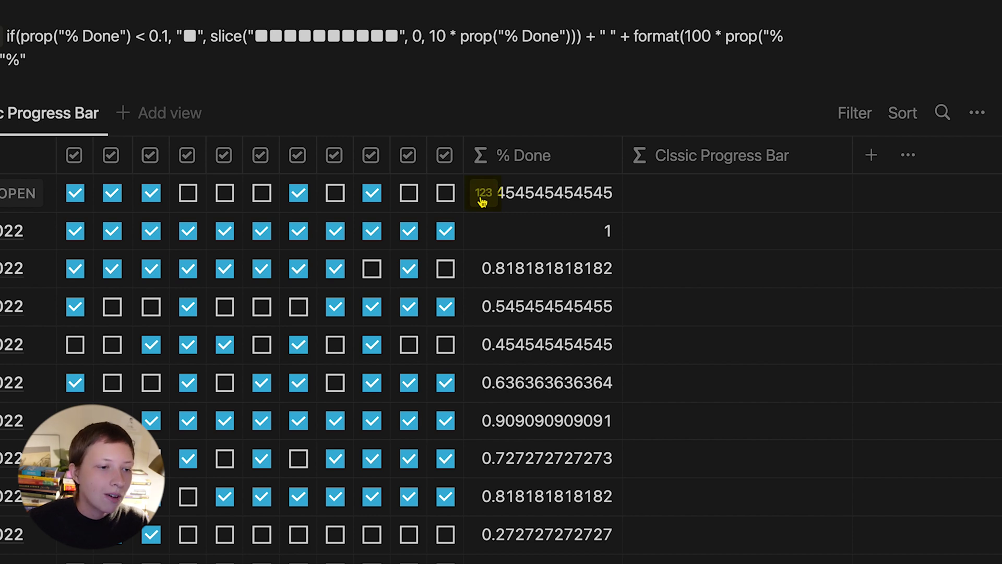
click(483, 194)
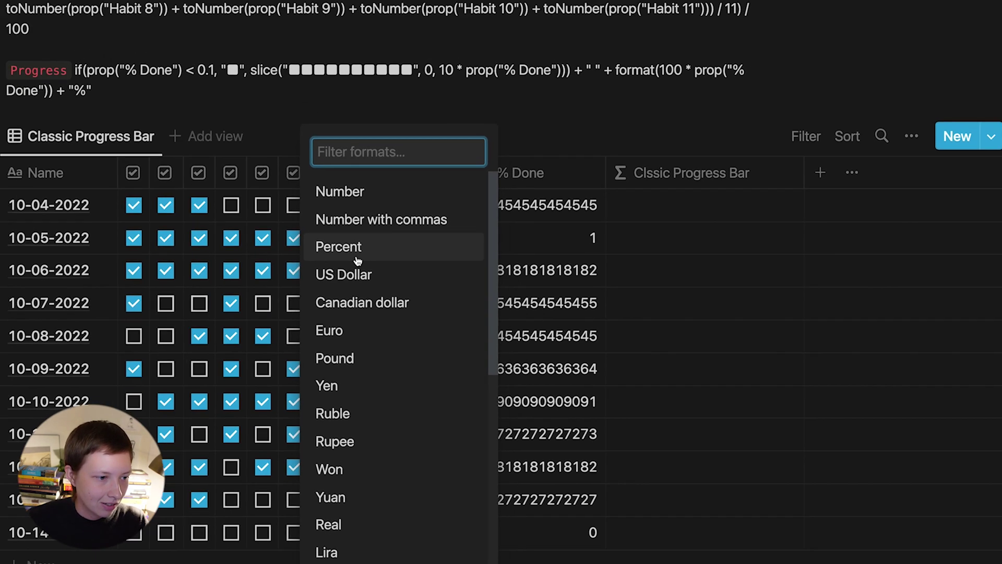
click(357, 261)
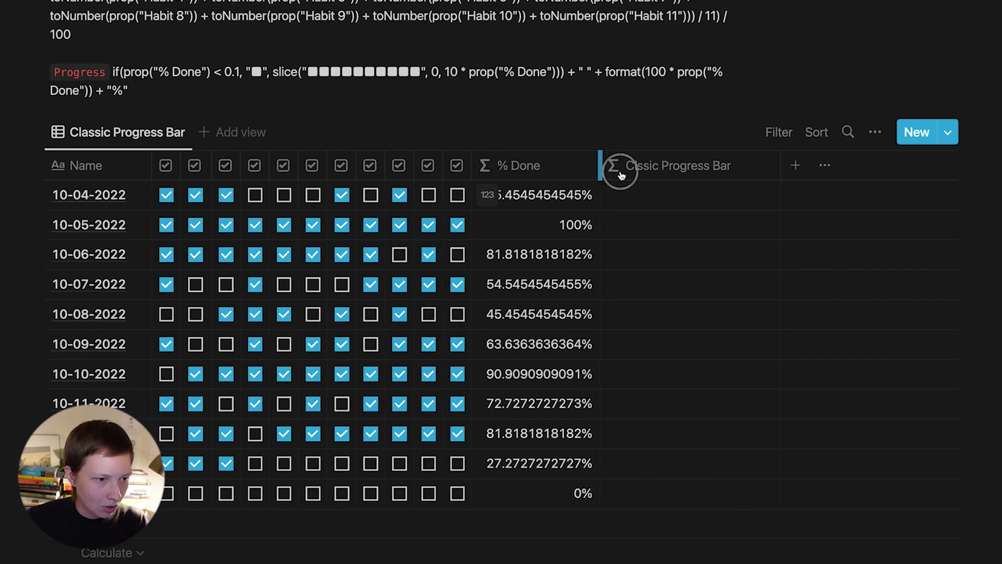
mouse_move(621, 176)
mouse_down()
mouse_move(628, 164)
mouse_move(618, 166)
mouse_up()
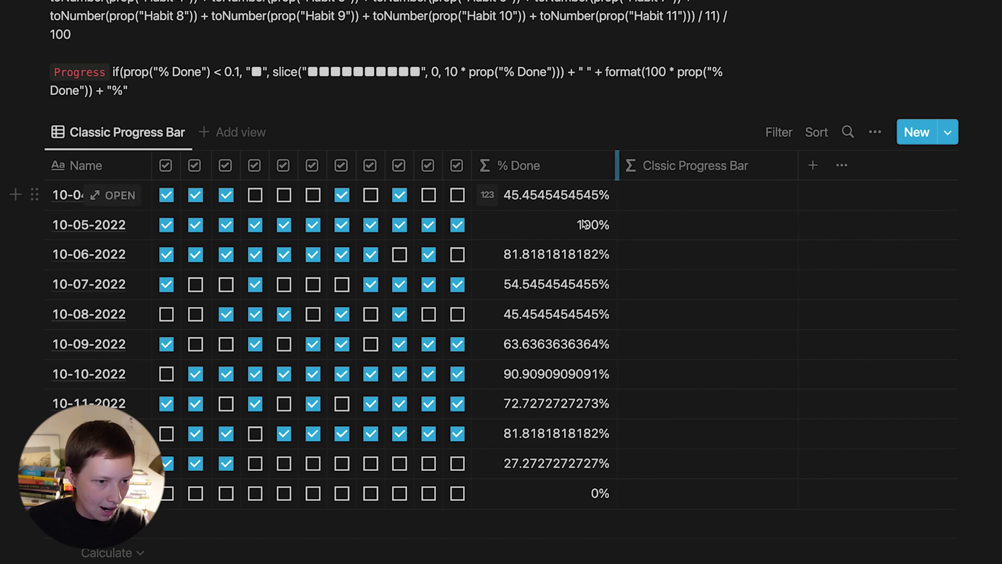
scroll(459, 40, down, 2)
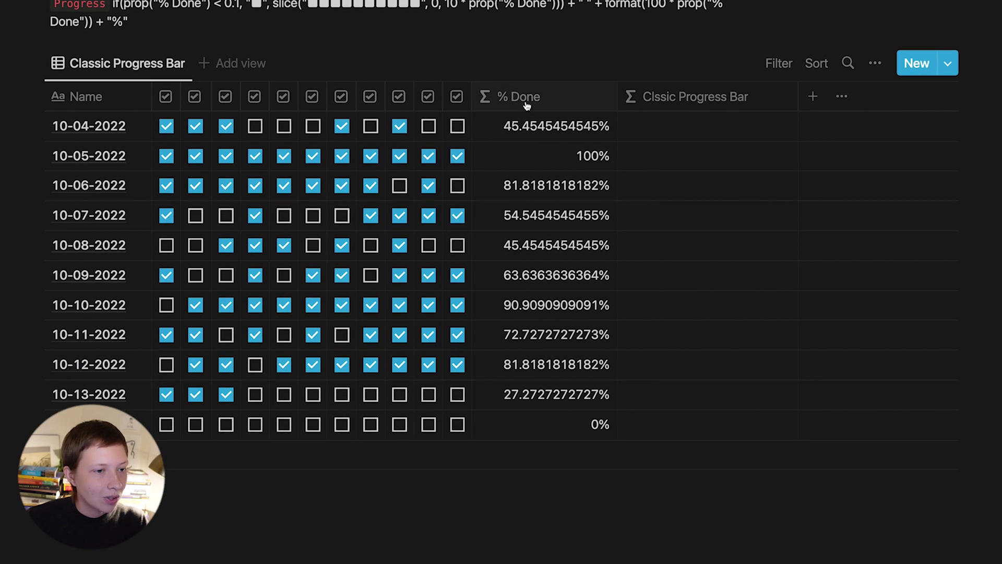
- Rewrite the % Done formula as floor(100 * (sum / 11)) / 100
click(503, 157)
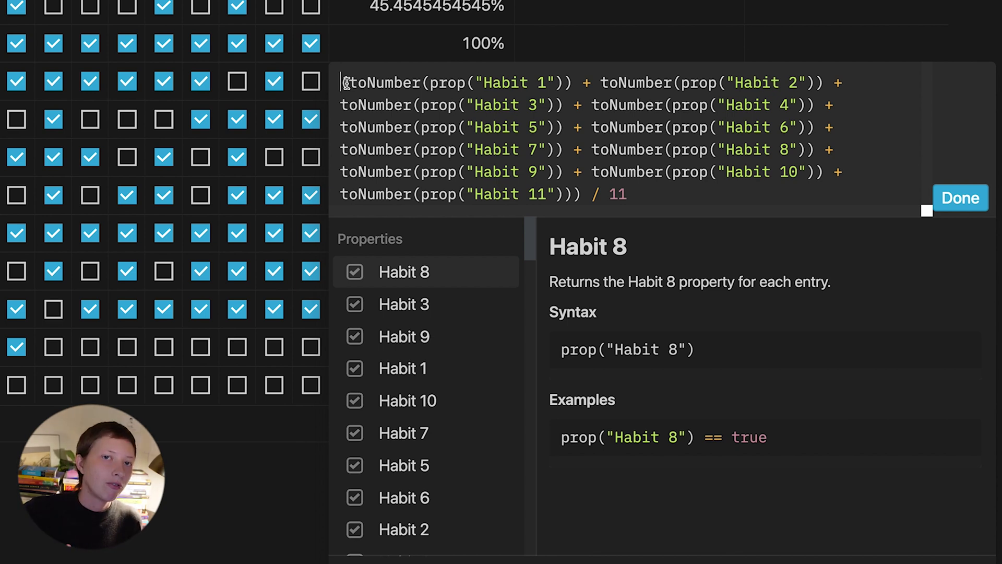
text(floor)
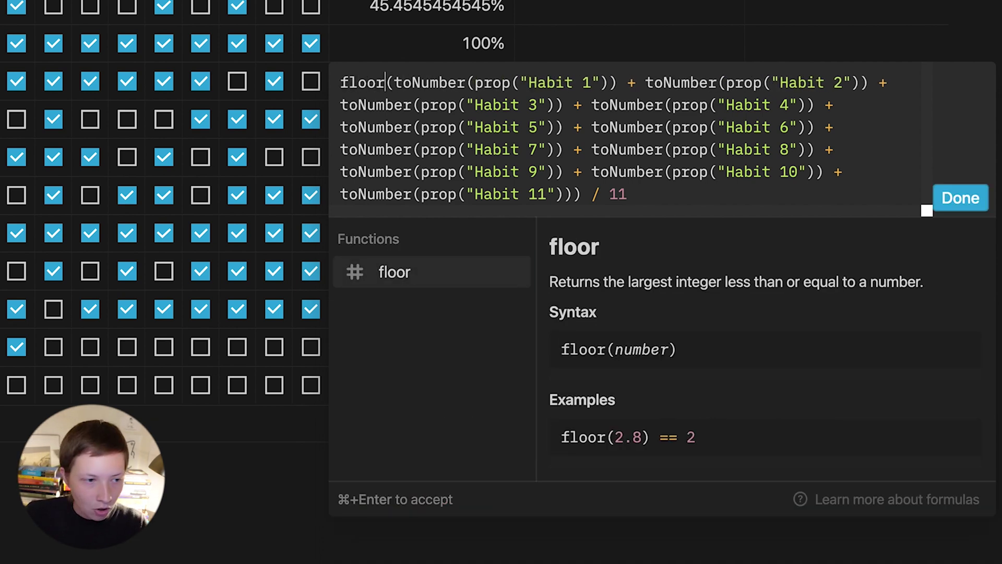
text(()
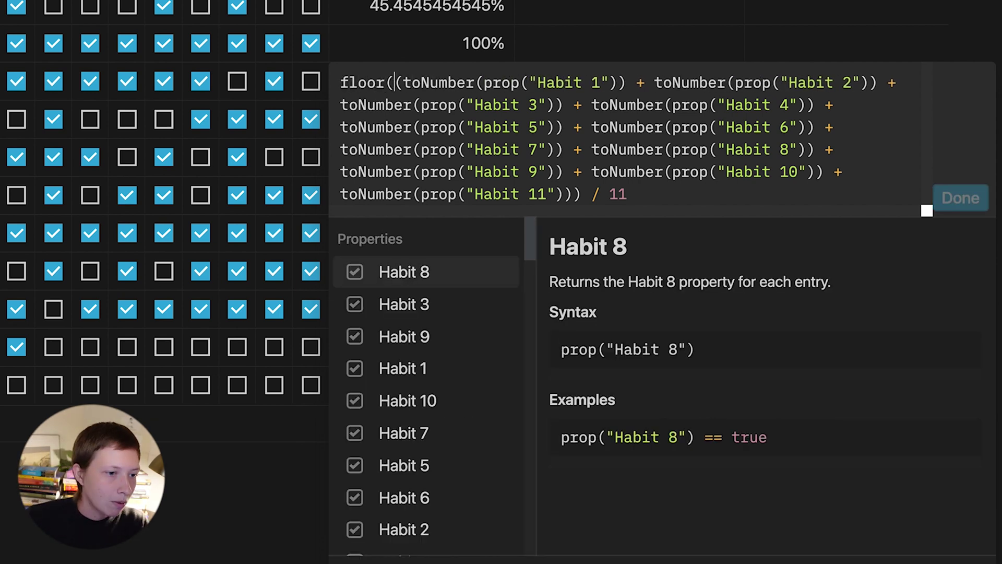
click(662, 194)
text())
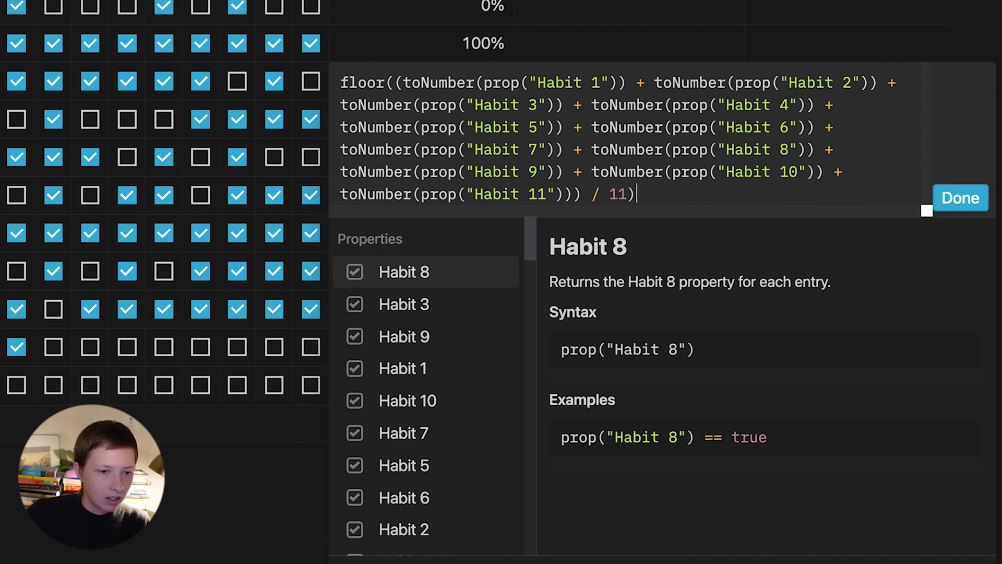
click(396, 92)
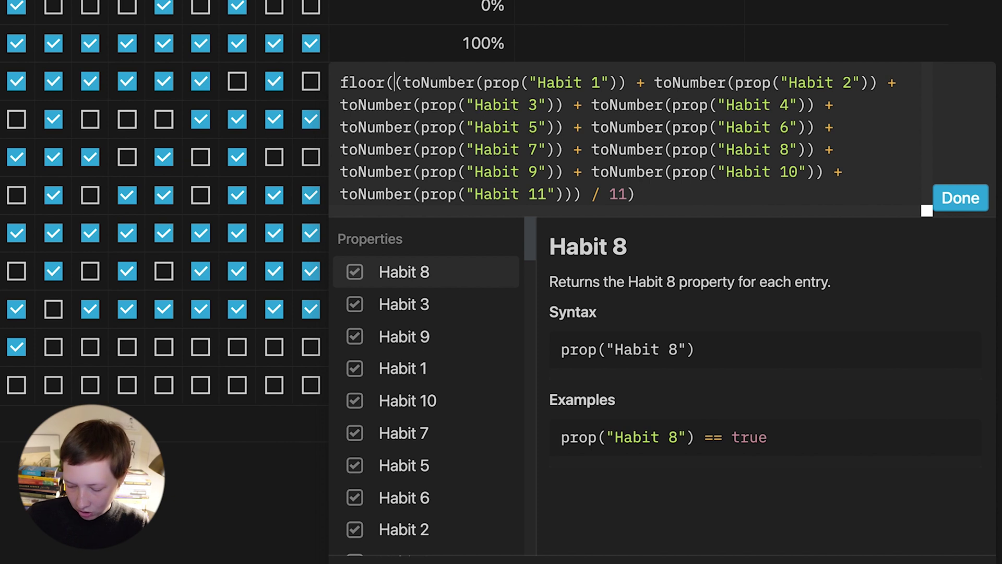
text(100 *)
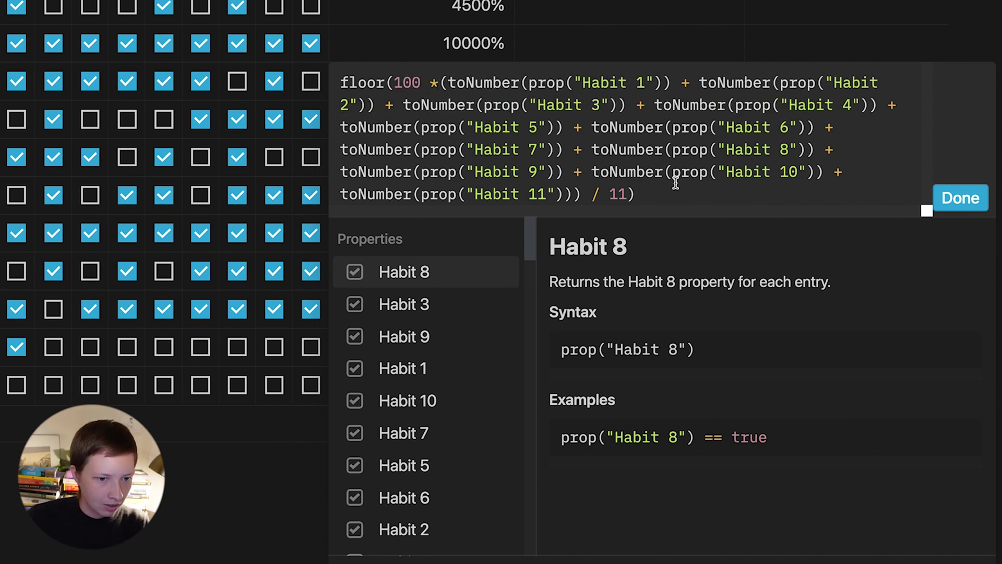
click(675, 183)
text(/ )
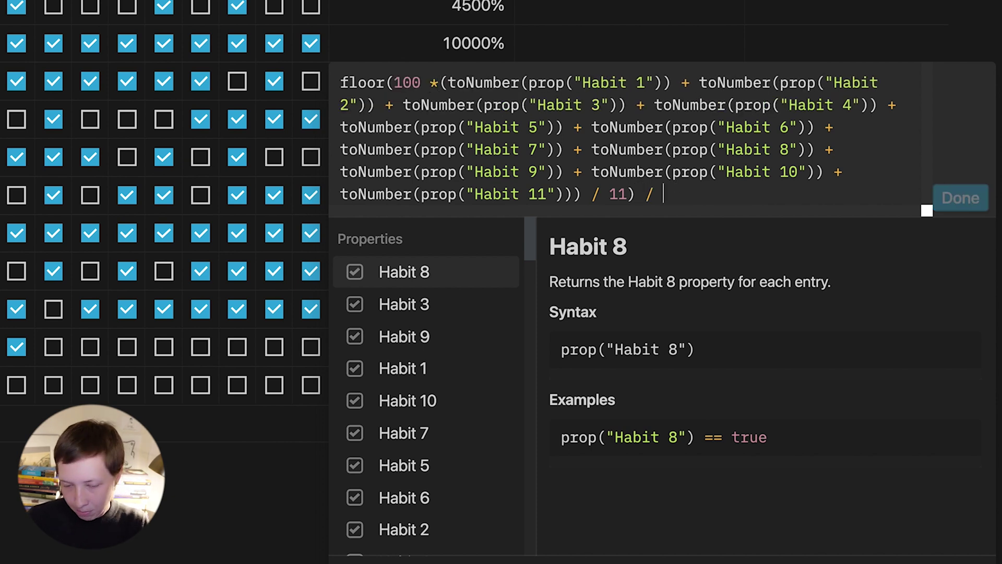
text(100)
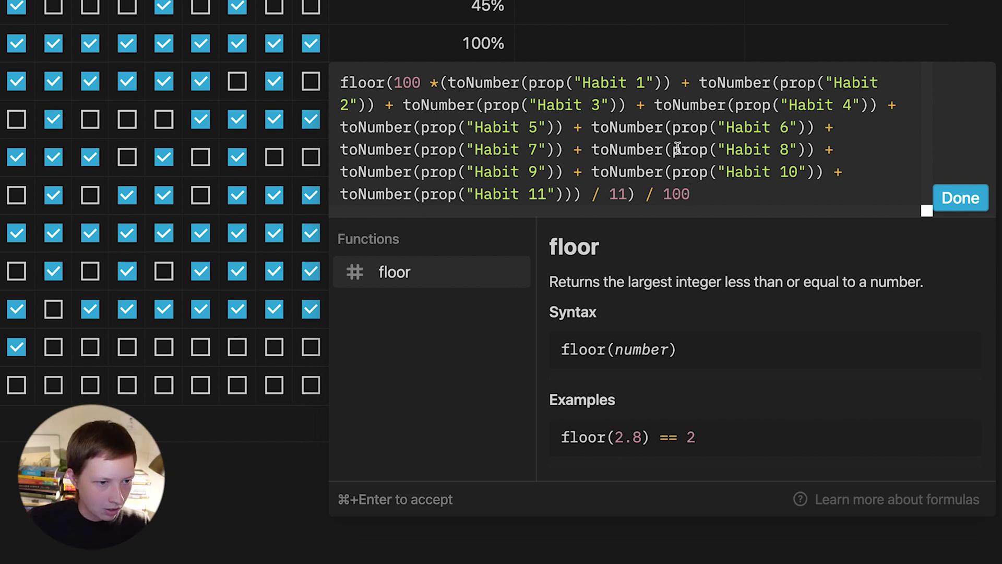
- Confirm the rounded % Done formula and narrow the % Done column
click(440, 84)
drag(439, 84, 636, 196)
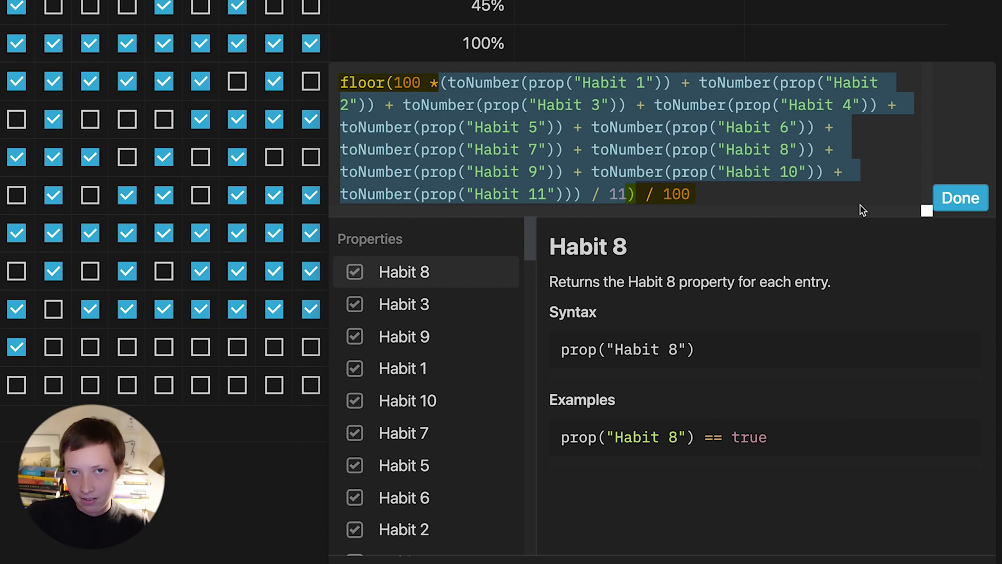
click(875, 188)
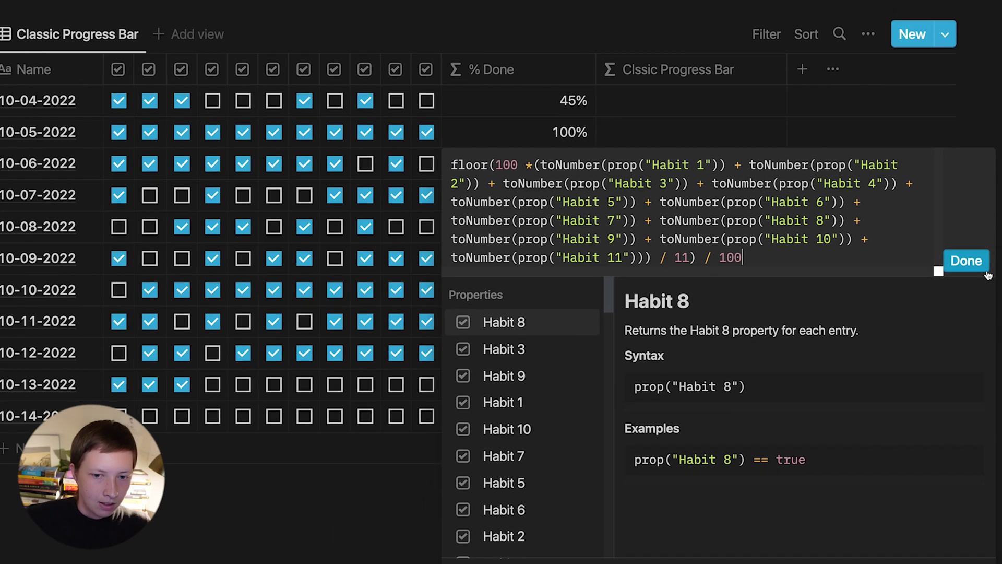
key(Escape)
drag(616, 98, 554, 101)
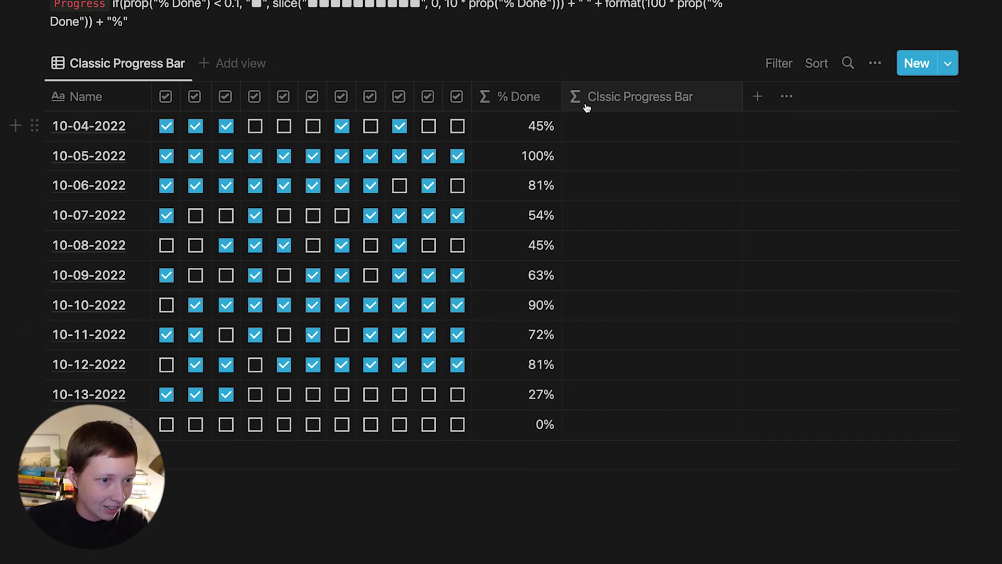
- Rename the 'Clssic Progress Bar' column to 'Classic Progress Bar'
click(611, 107)
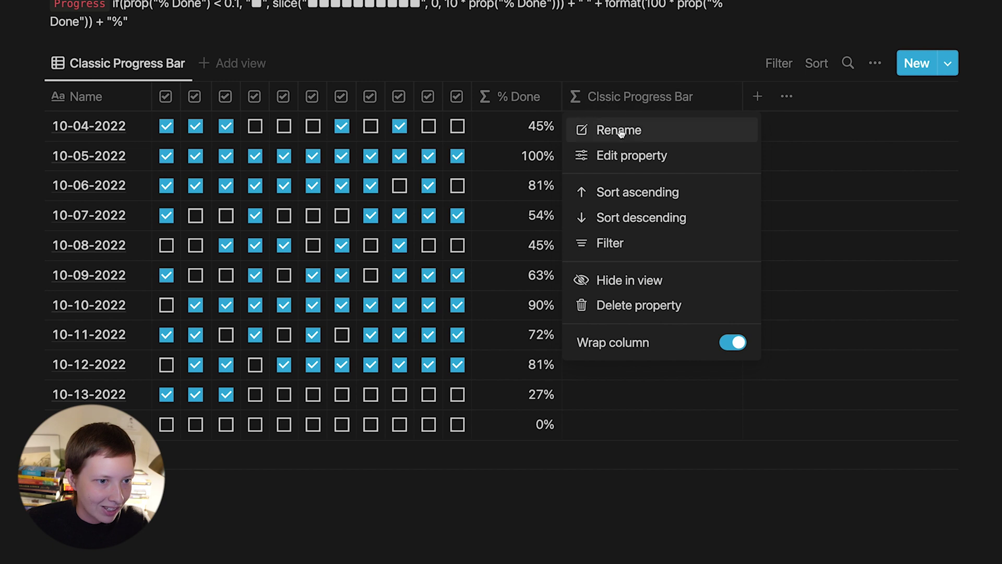
click(604, 129)
click(723, 94)
text(assic Progress Bar)
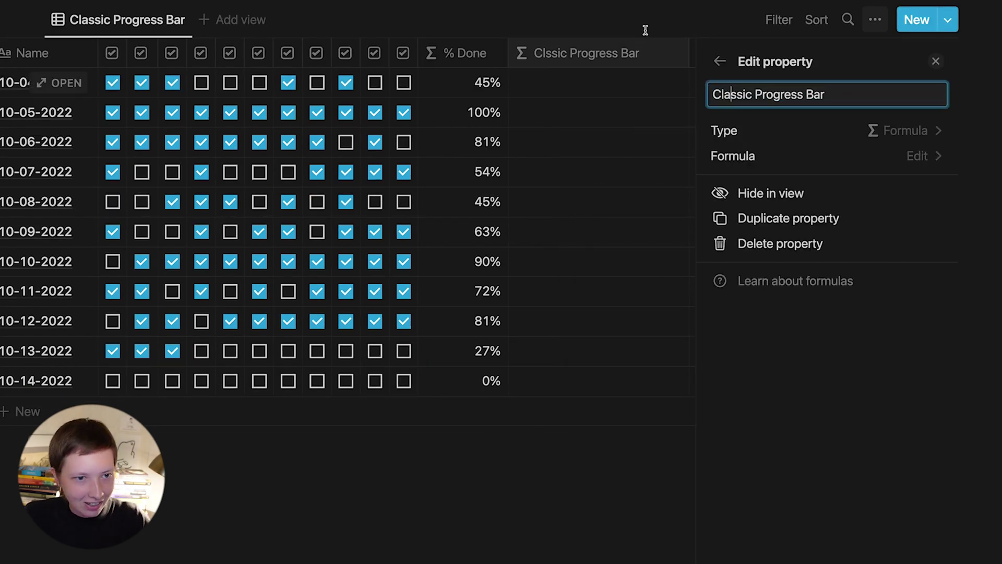
click(645, 30)
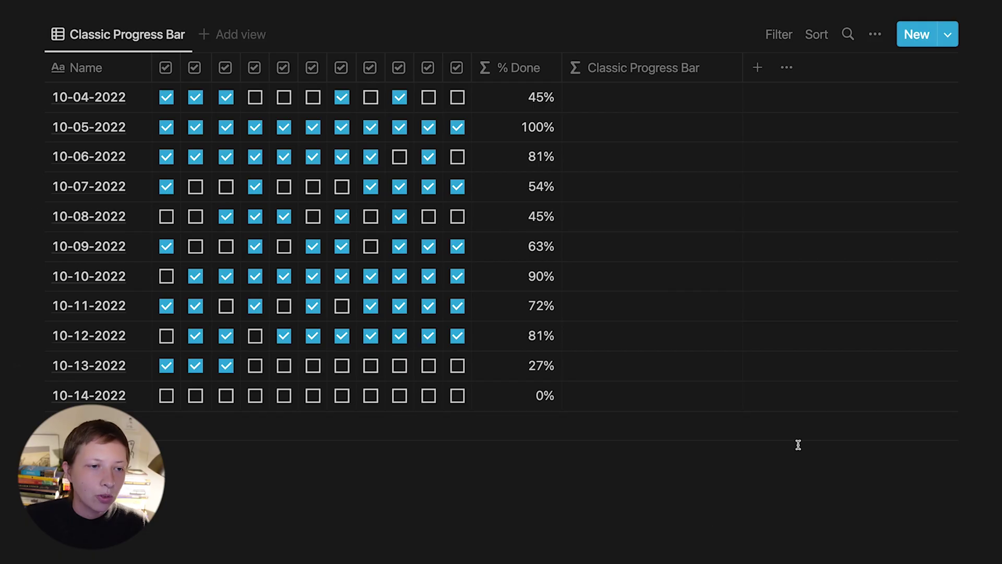
click(642, 99)
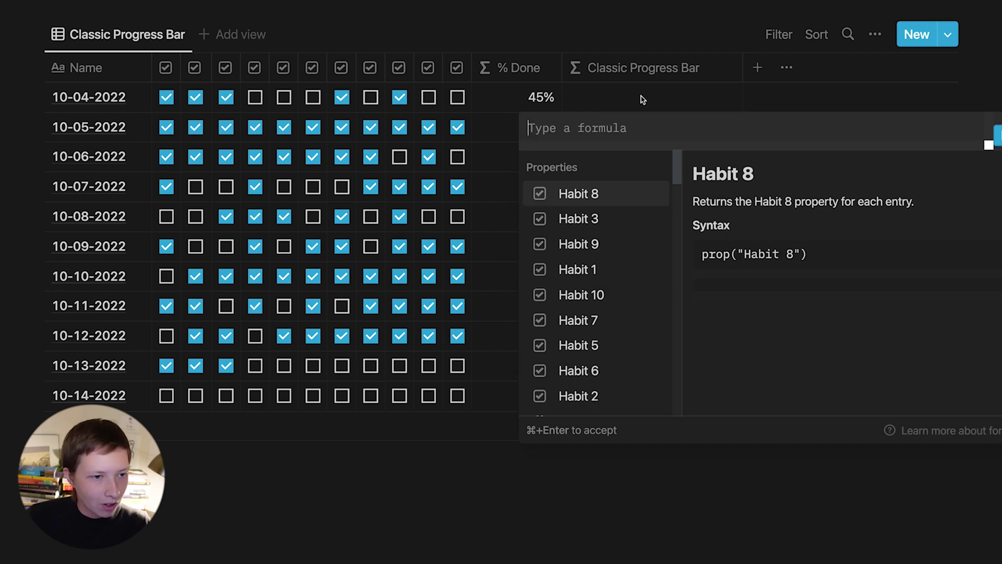
text(slice)
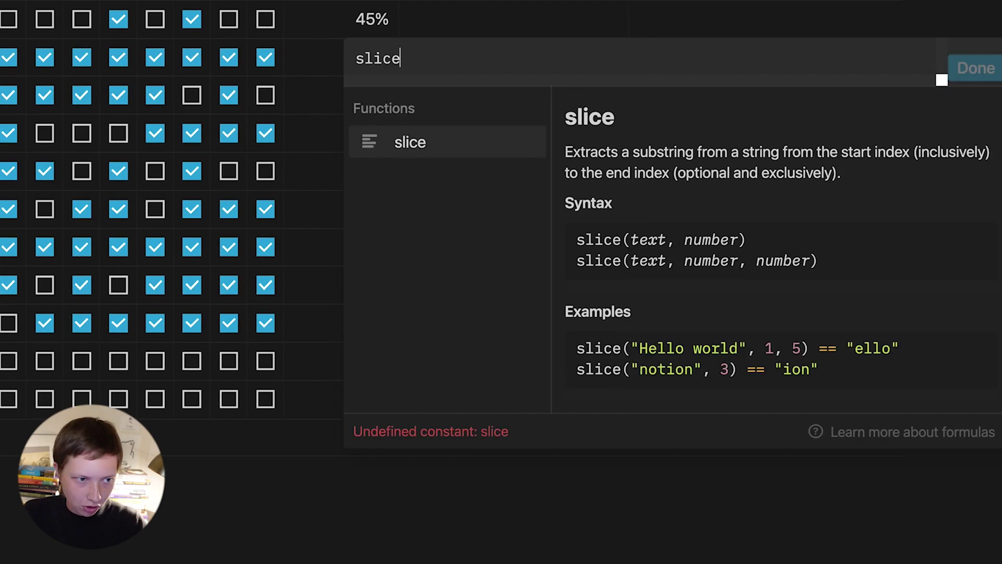
text(("")
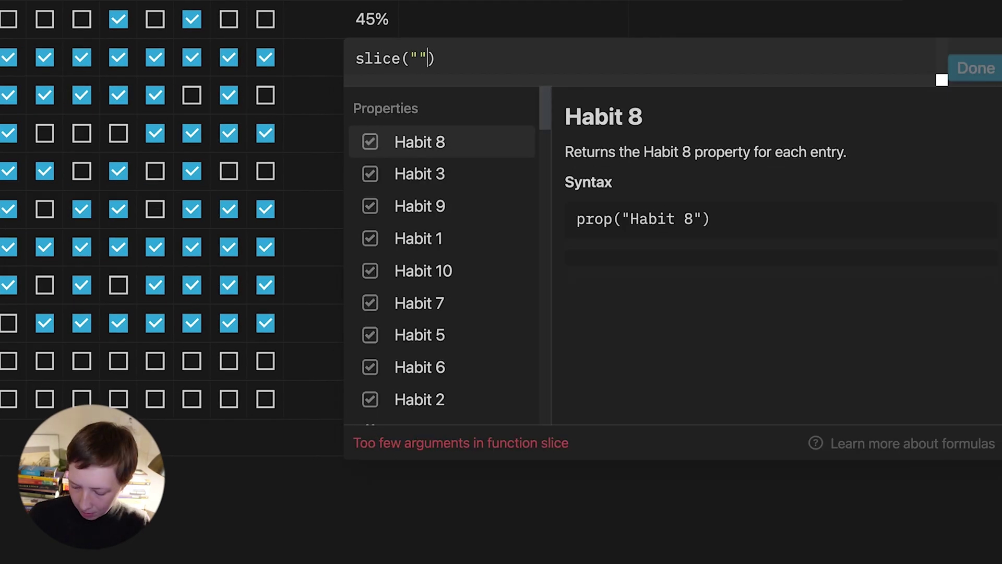
text(,)
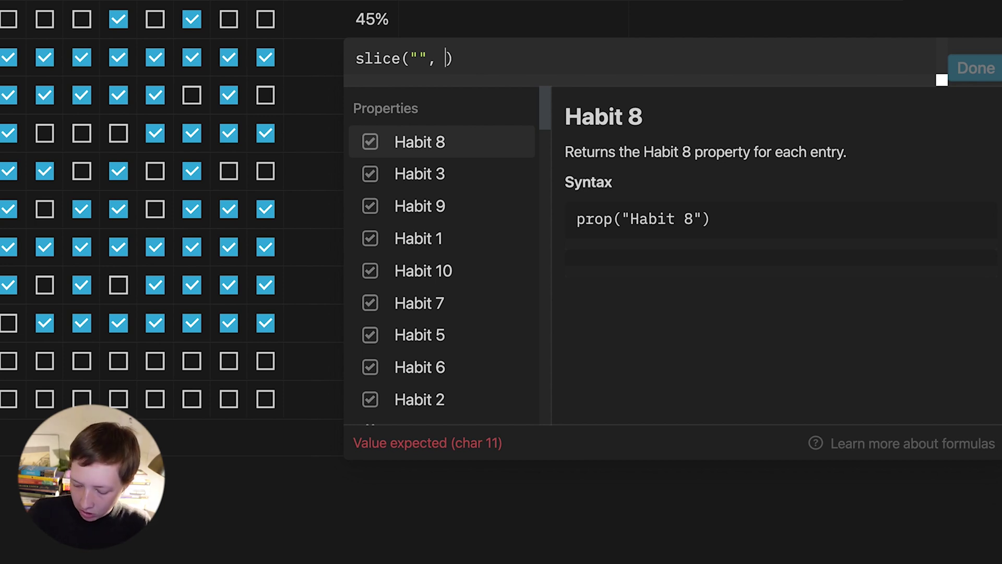
text(0, 0)
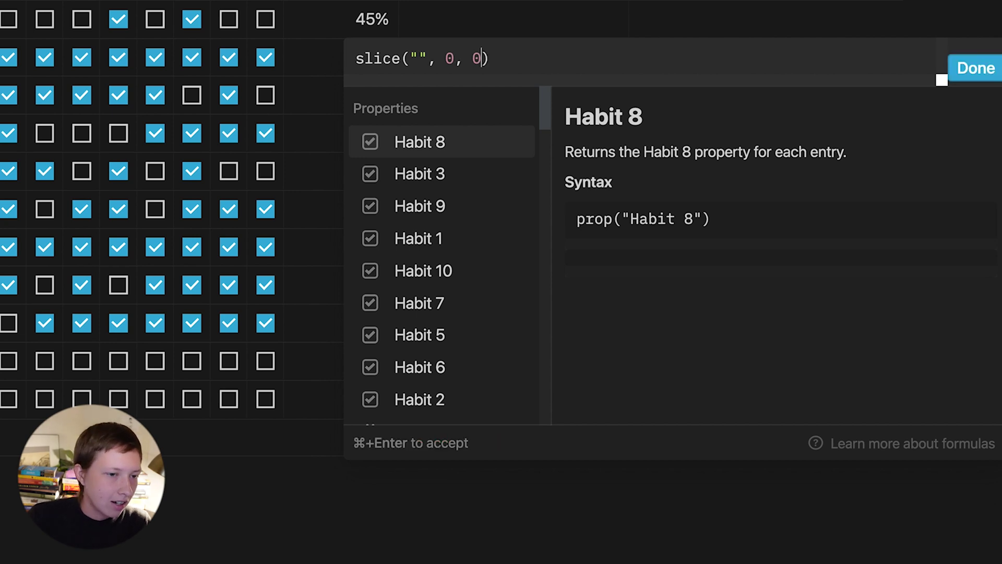
click(416, 59)
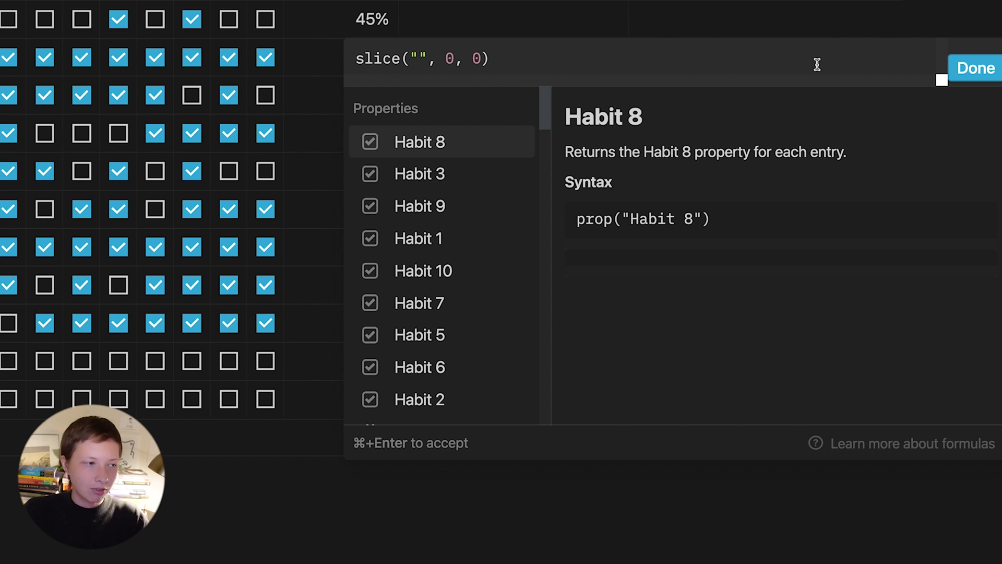
text(12345)
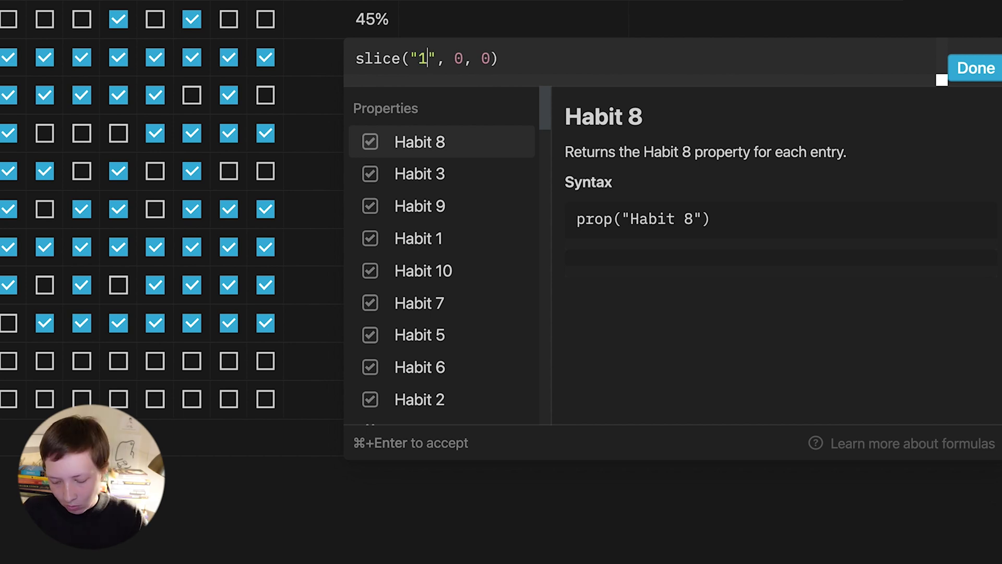
text(67890)
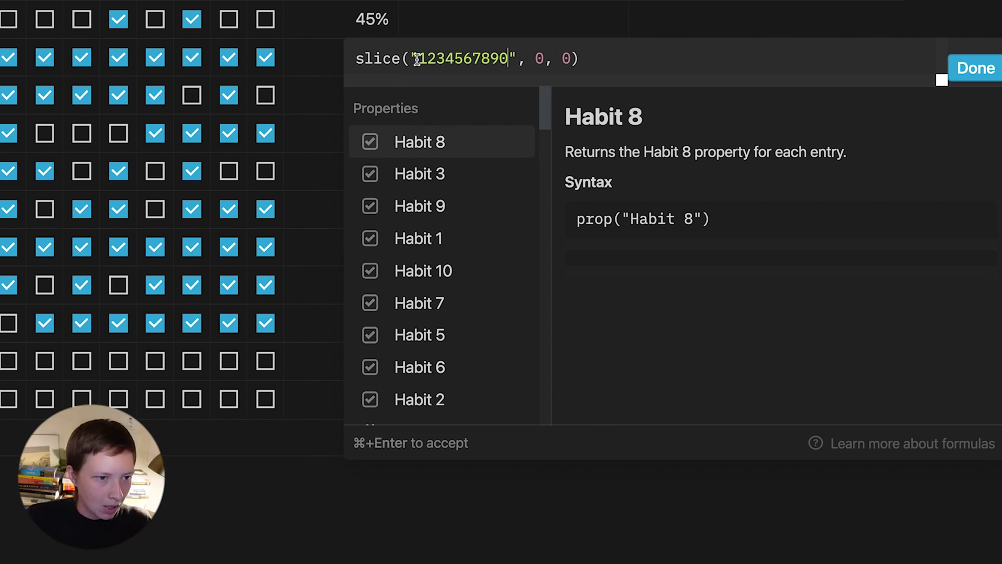
- Change the slice end argument to 4 and apply, so rows show 1234
drag(418, 56, 442, 59)
drag(442, 150, 455, 150)
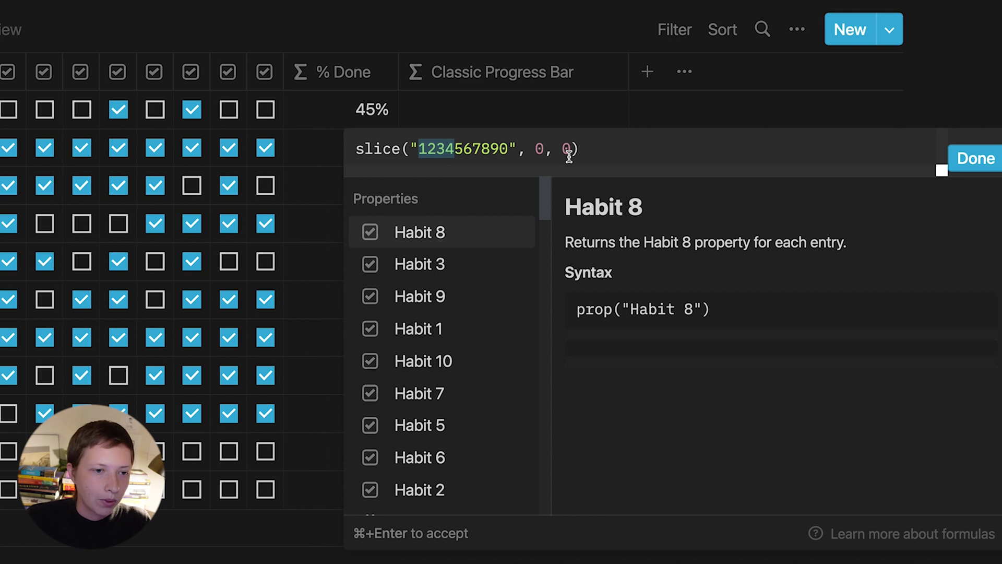
click(543, 150)
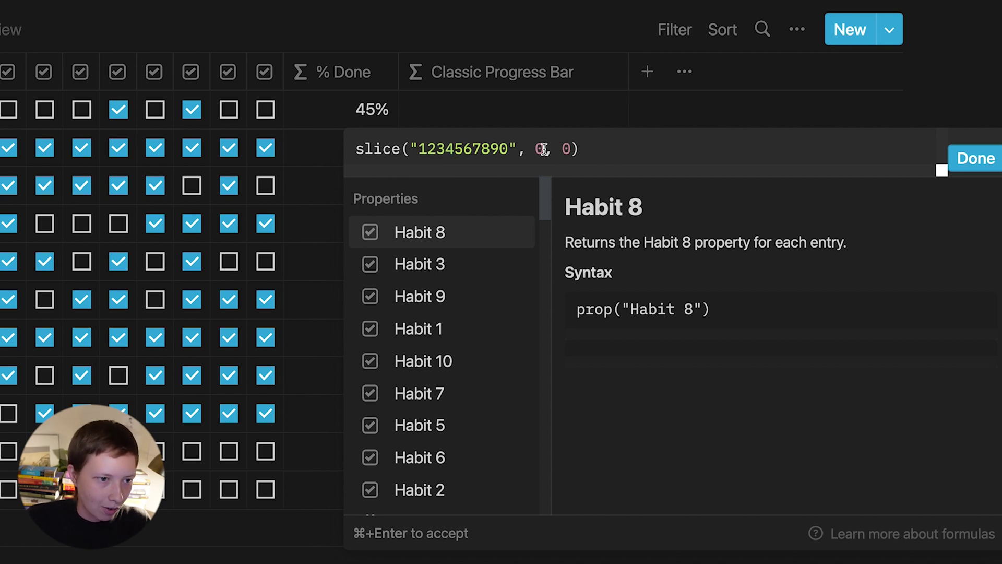
drag(417, 148, 366, 148)
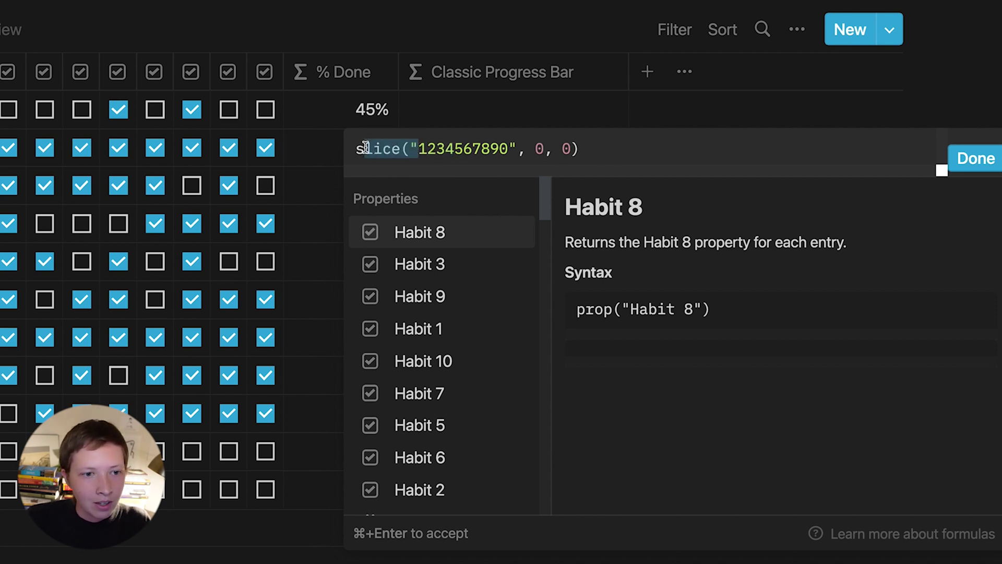
click(570, 149)
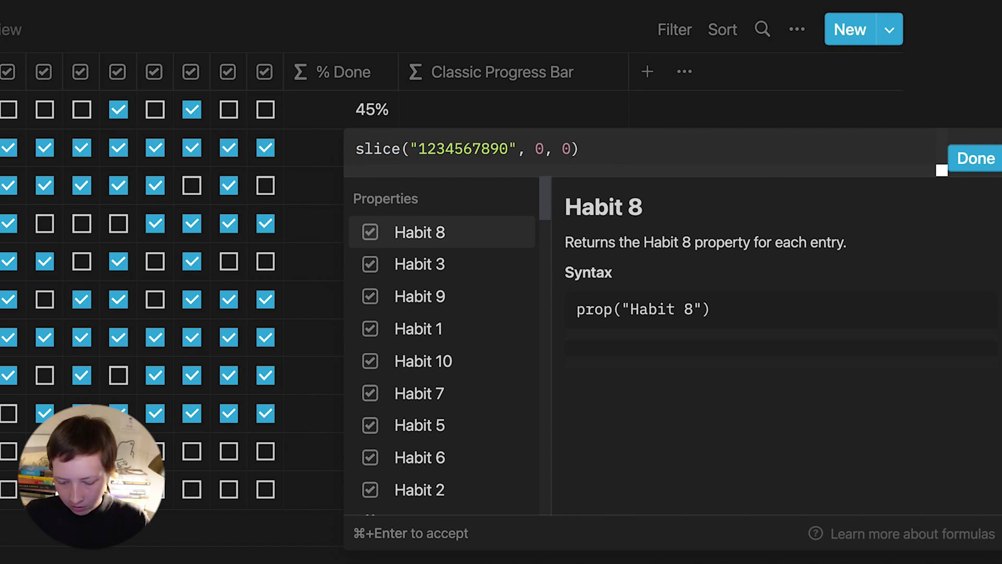
key(BackSpace)
text(4)
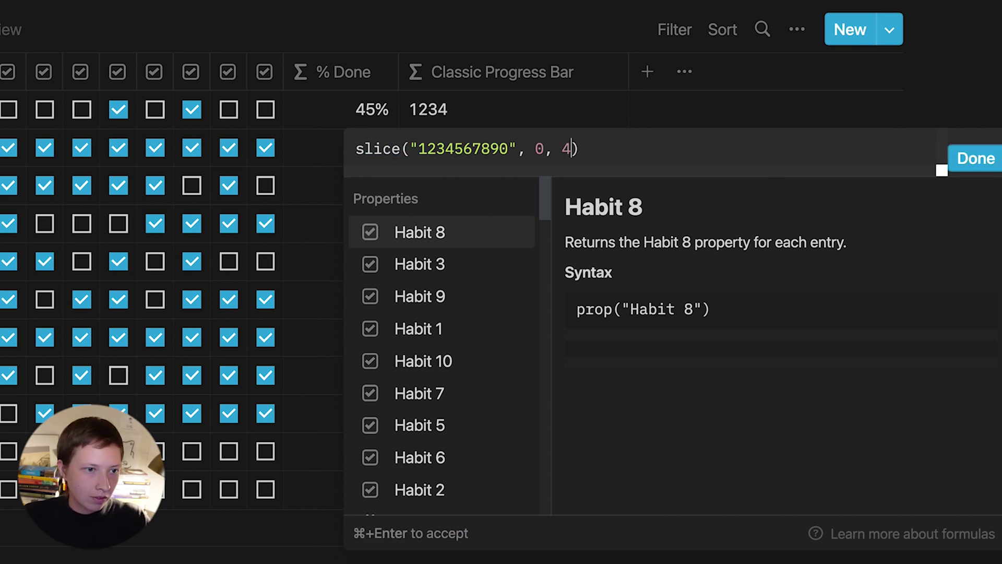
click(960, 159)
click(481, 105)
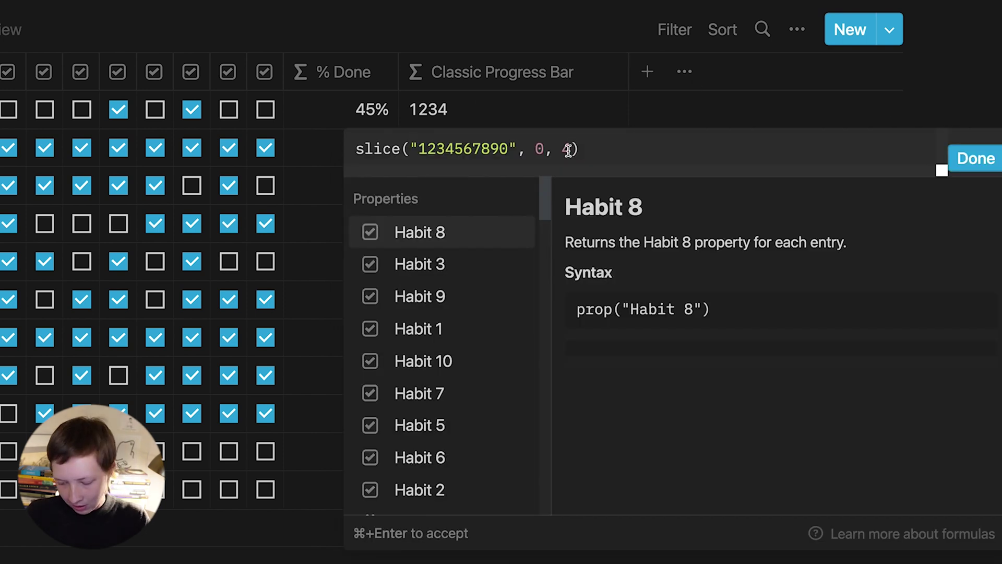
key(BackSpace)
text(5)
key(BackSpace)
text(6)
key(BackSpace)
text(7)
key(BackSpace)
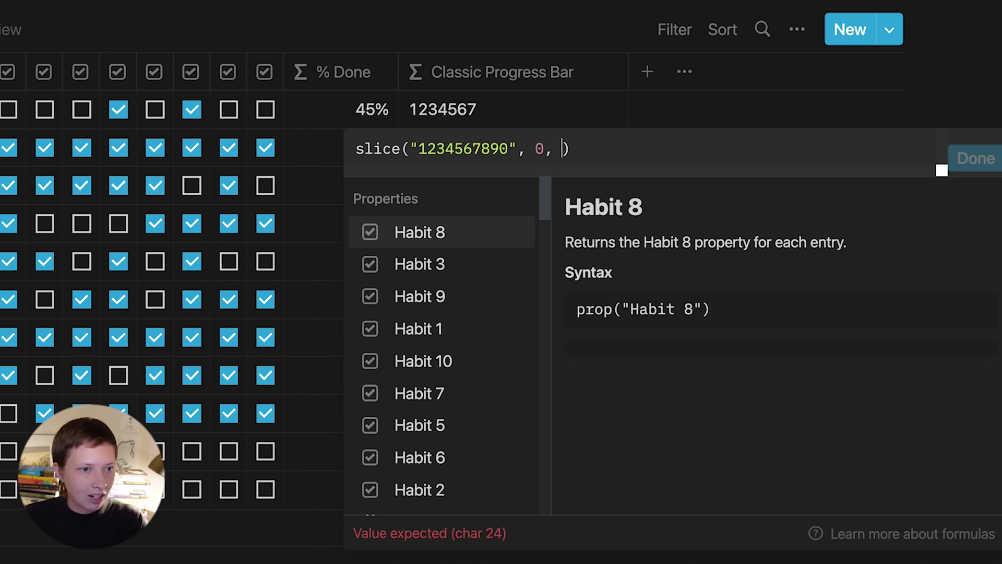
text(9)
key(BackSpace)
text(10)
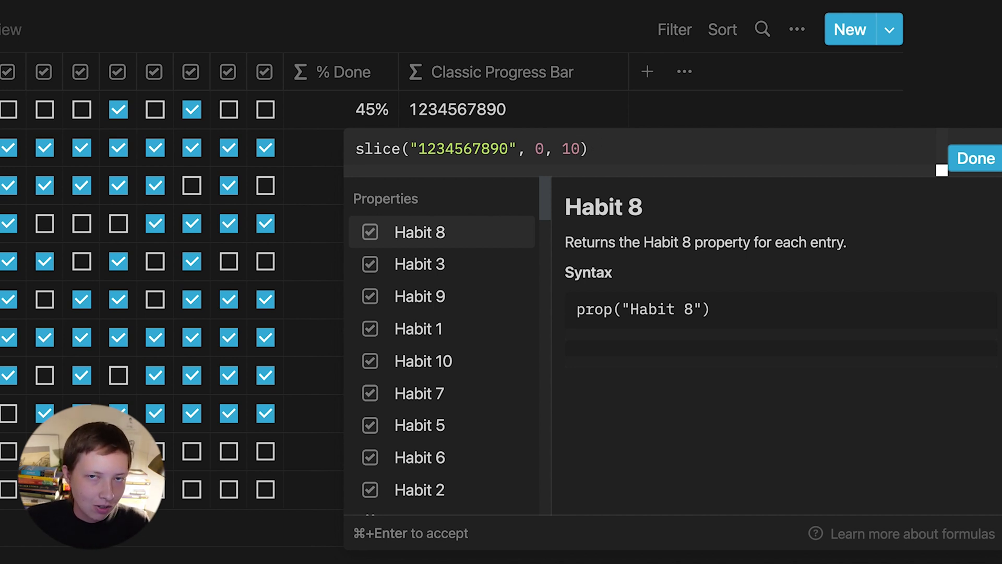
drag(579, 150, 563, 150)
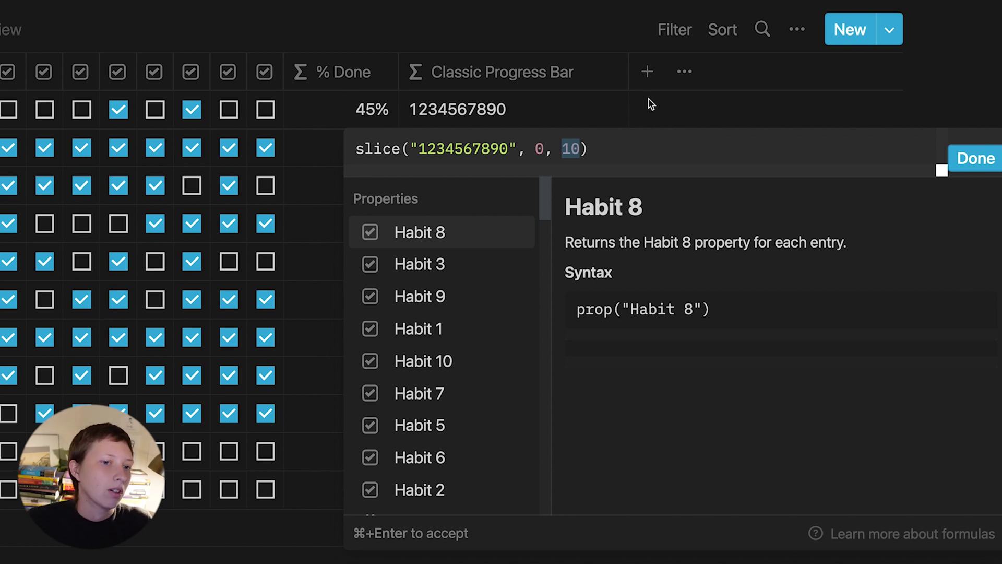
click(574, 149)
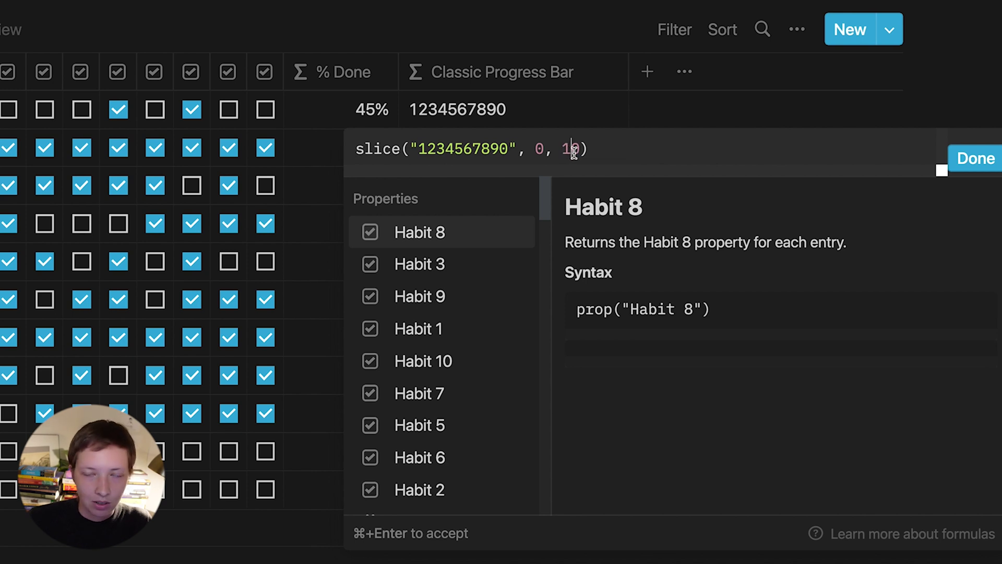
click(984, 160)
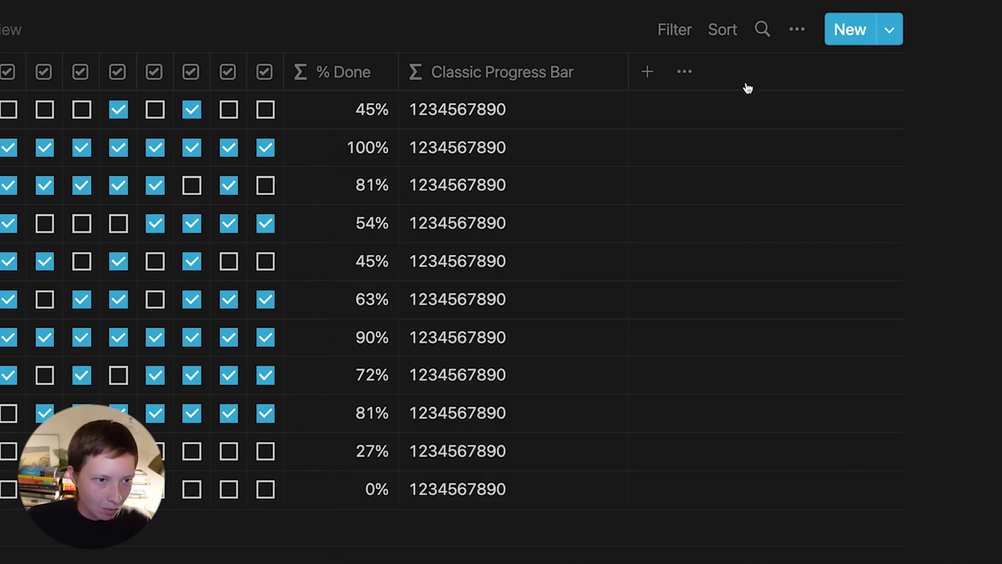
- Add a formula property named Temp and move it right after % Done
drag(629, 71, 581, 72)
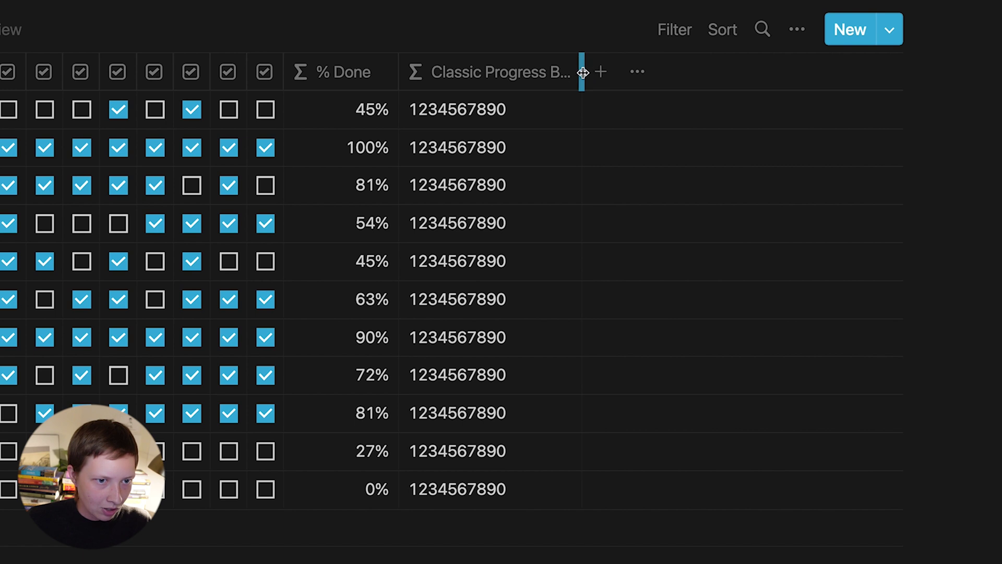
click(601, 73)
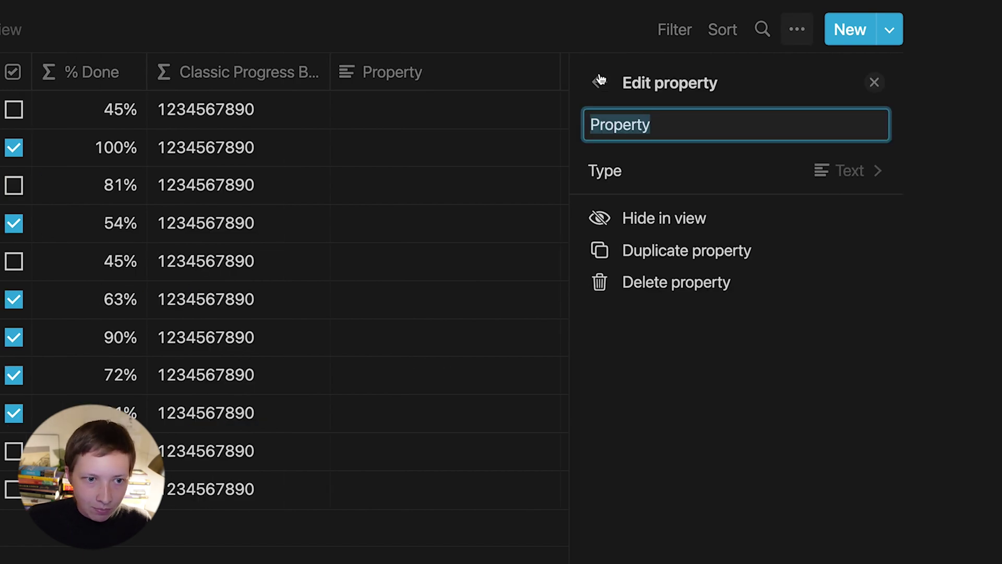
text(Temp)
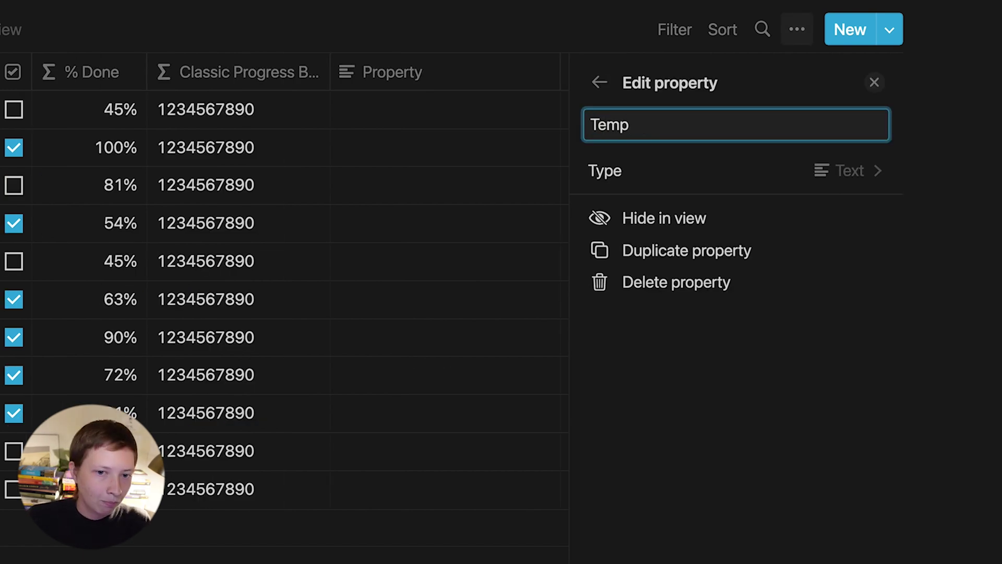
click(644, 175)
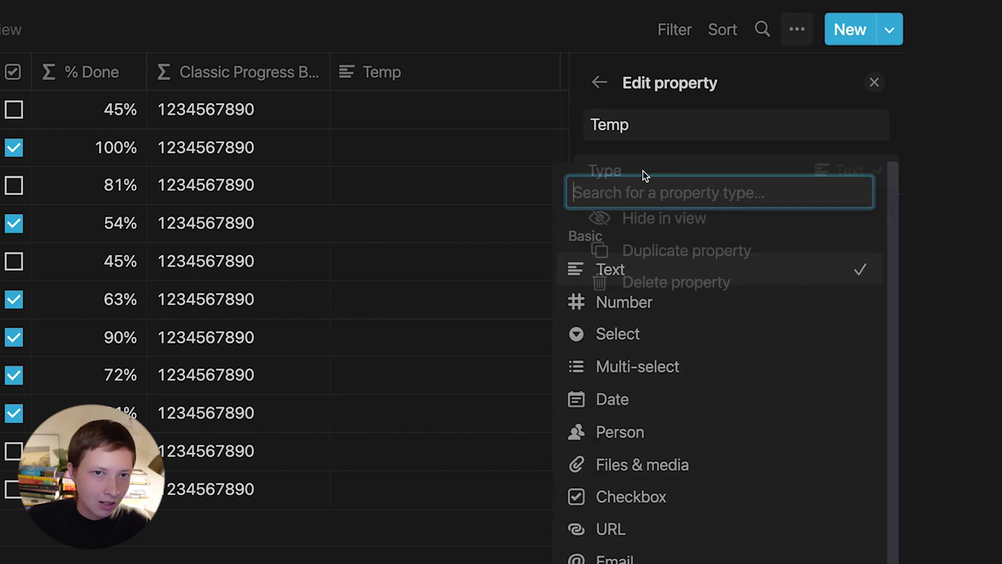
scroll(652, 490, down, 3)
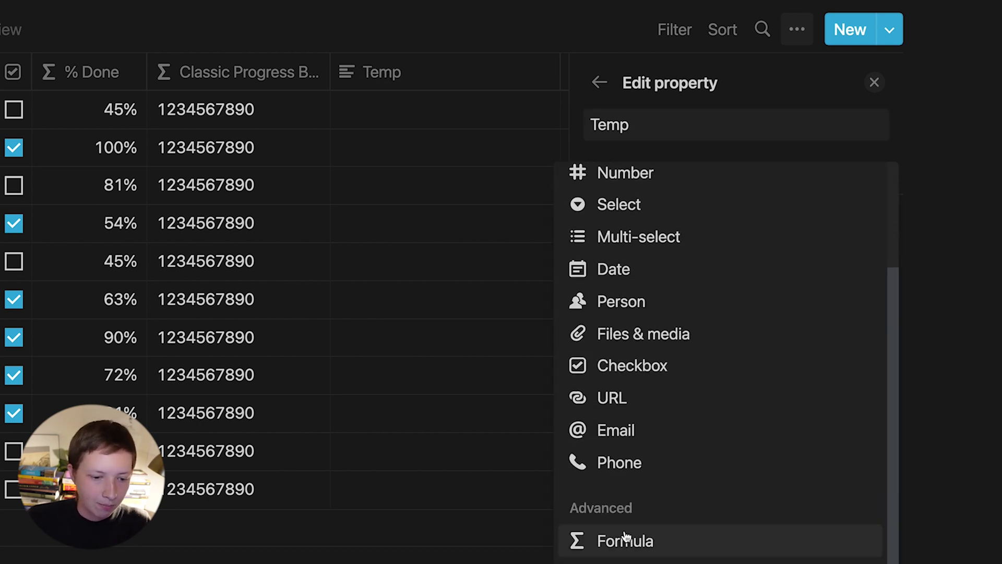
click(653, 541)
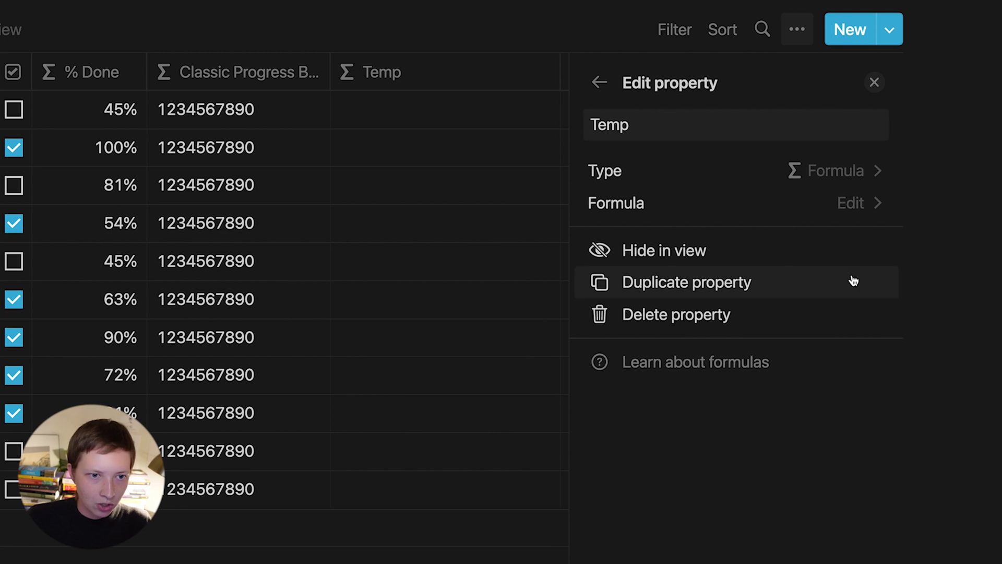
click(875, 84)
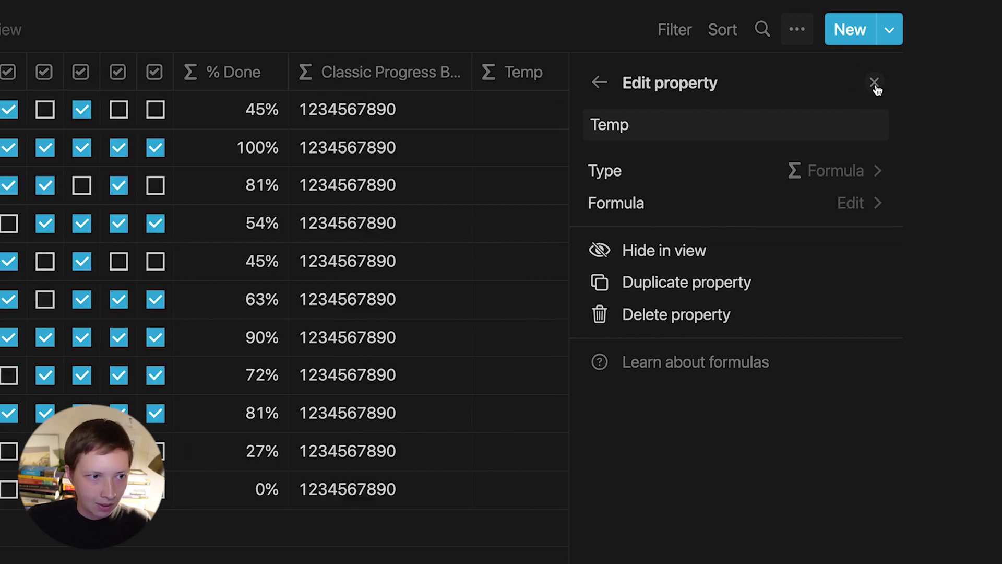
drag(642, 71, 470, 73)
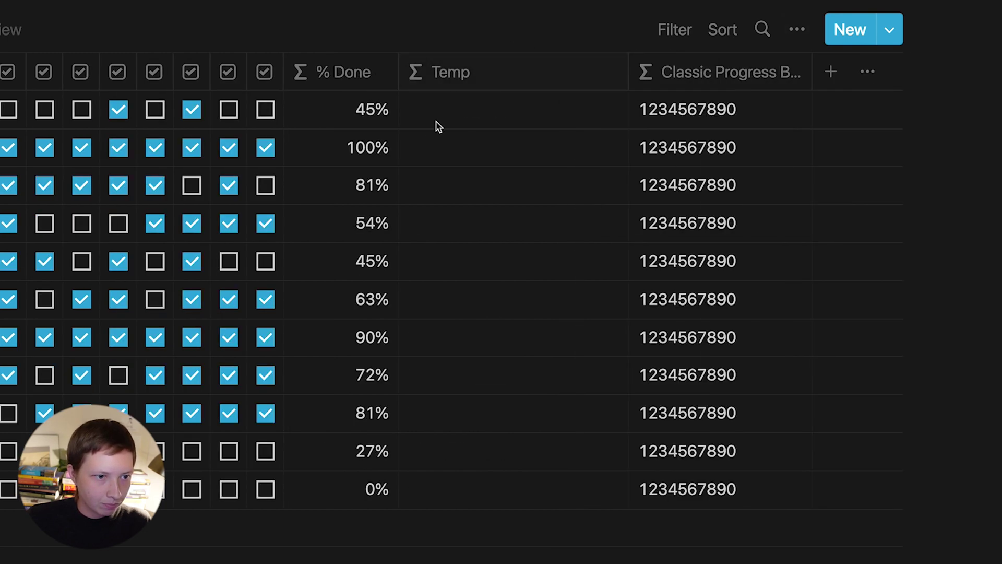
click(439, 123)
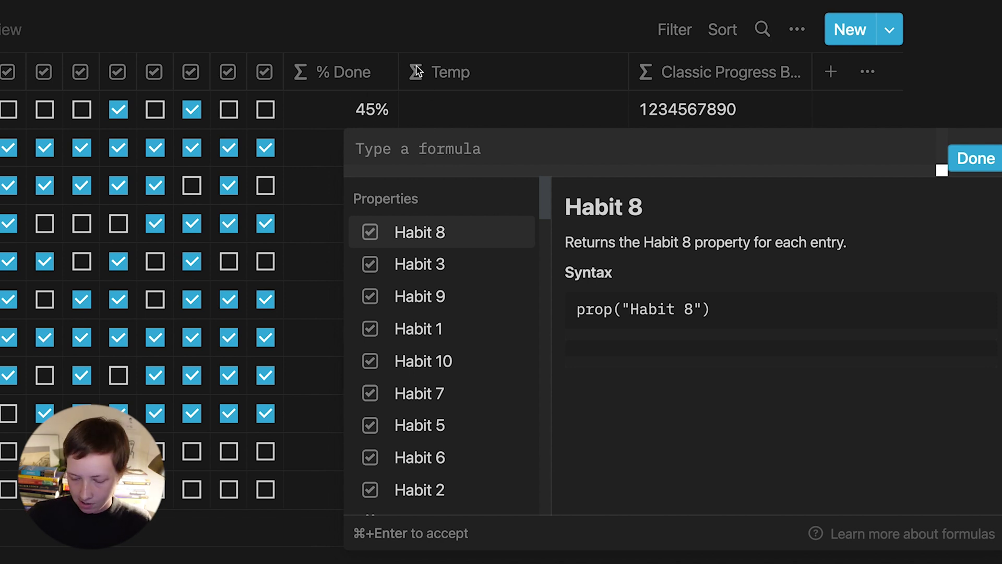
- Set the Temp formula to 10 * prop("% Done")
text(10 )
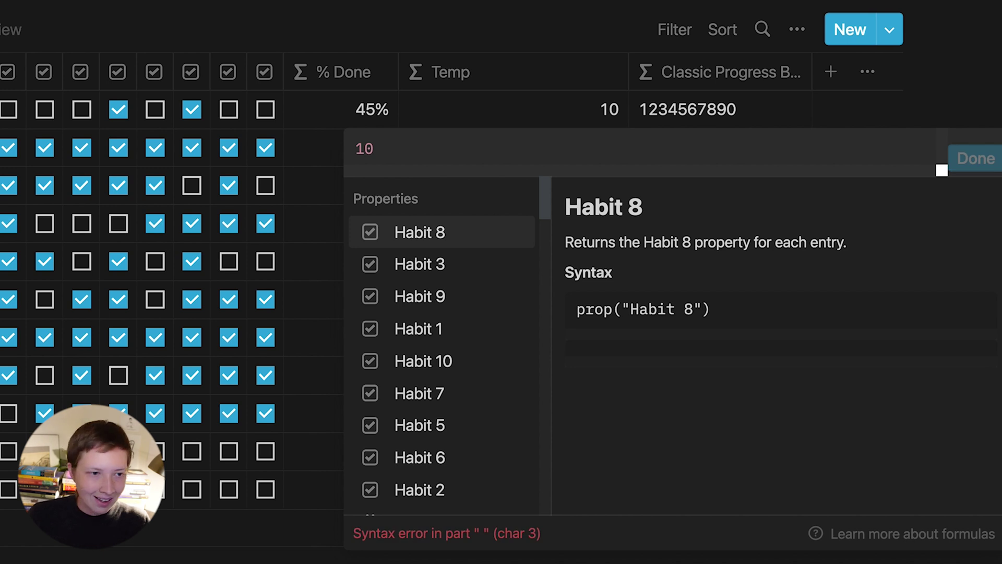
text(*)
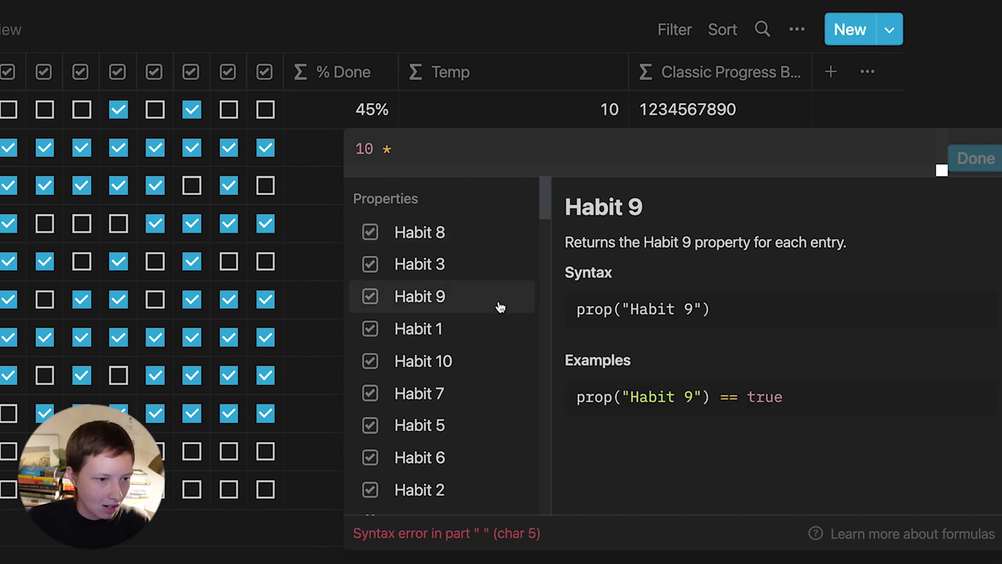
scroll(501, 306, down, 4)
scroll(501, 308, down, 1)
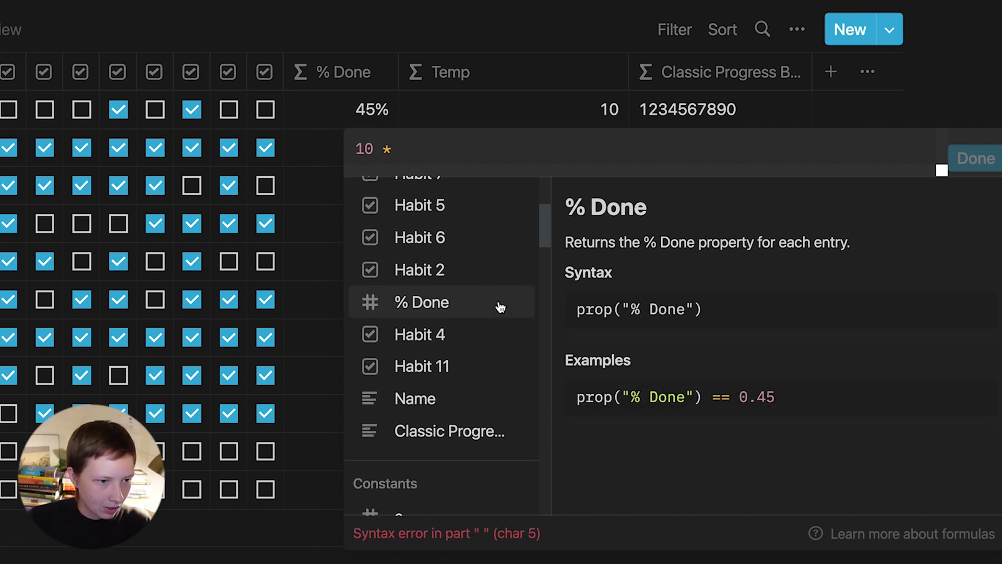
scroll(501, 309, up, 1)
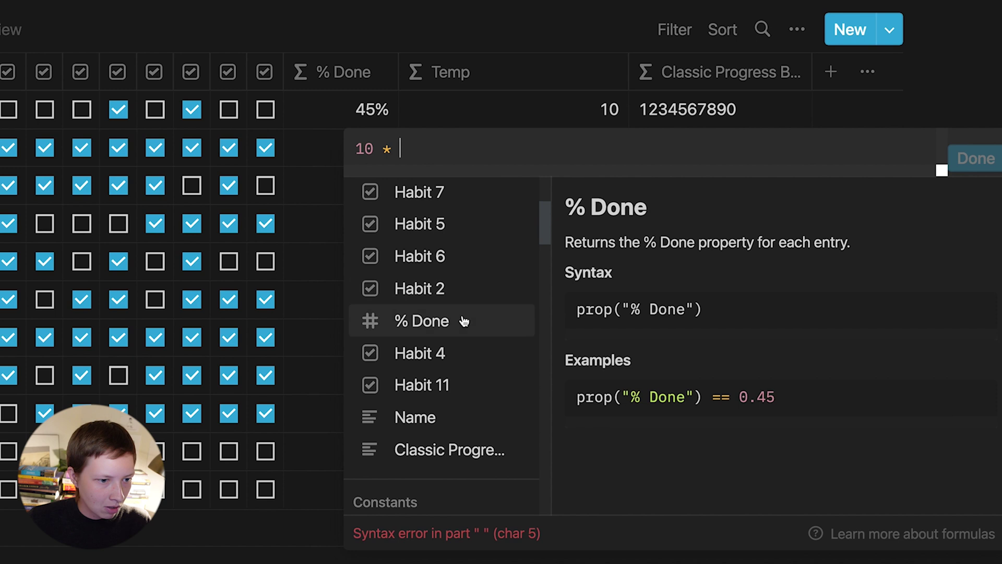
click(400, 321)
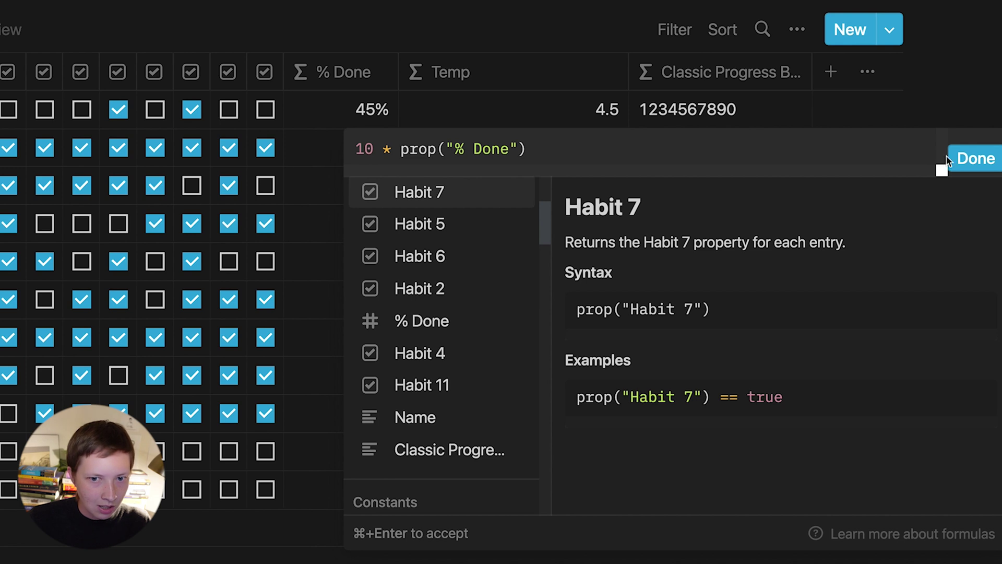
click(962, 156)
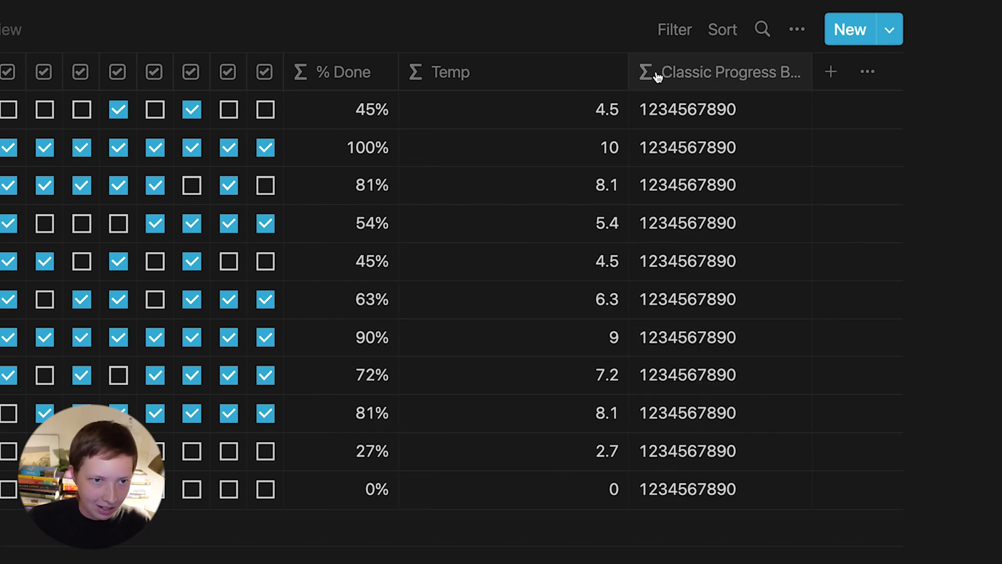
- Narrow the Temp column and move Classic Progress Bar in front of it
drag(628, 73, 463, 76)
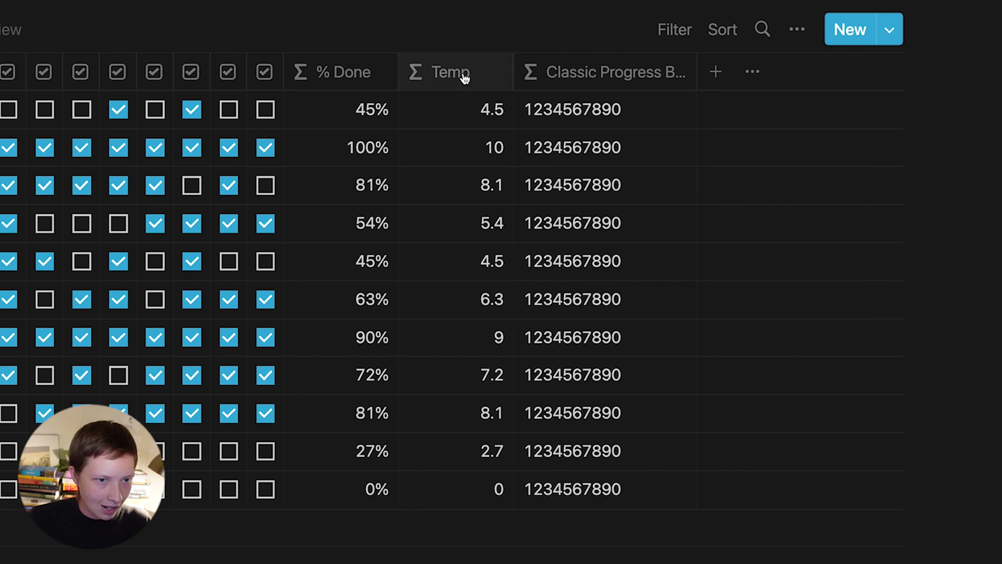
drag(530, 73, 428, 77)
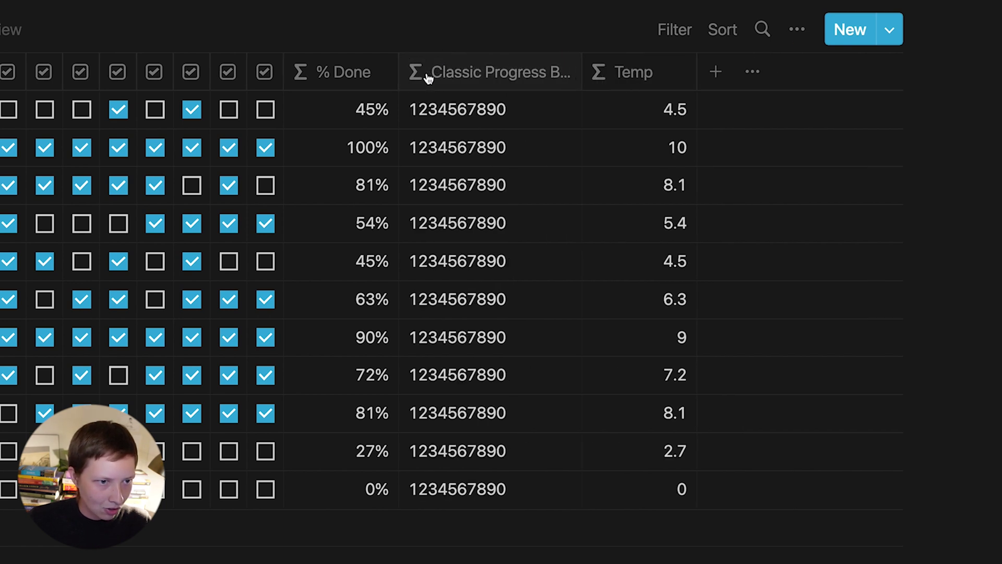
click(453, 110)
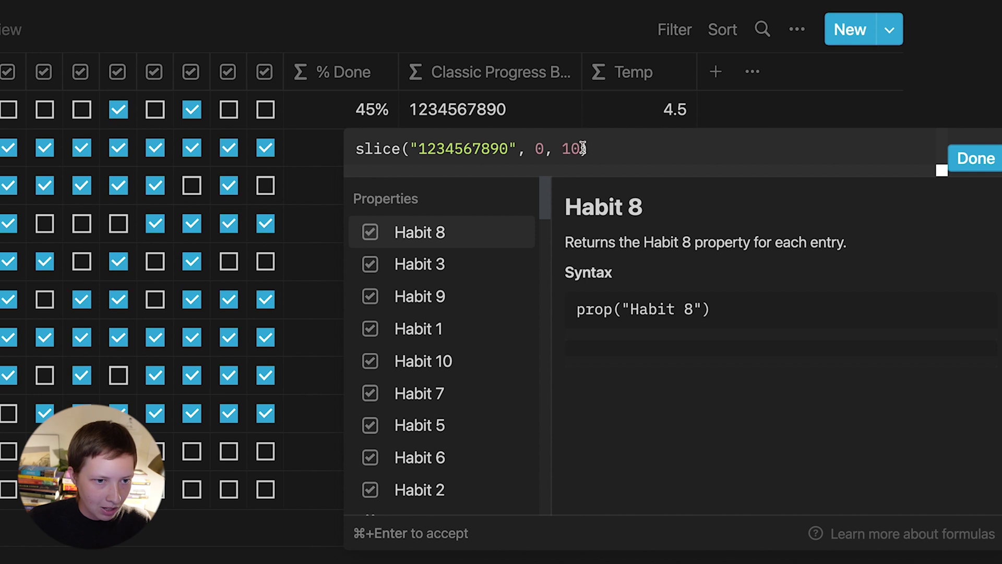
- Change the Classic Progress Bar slice end to 10 * prop("% Done")
key(Right)
text(*)
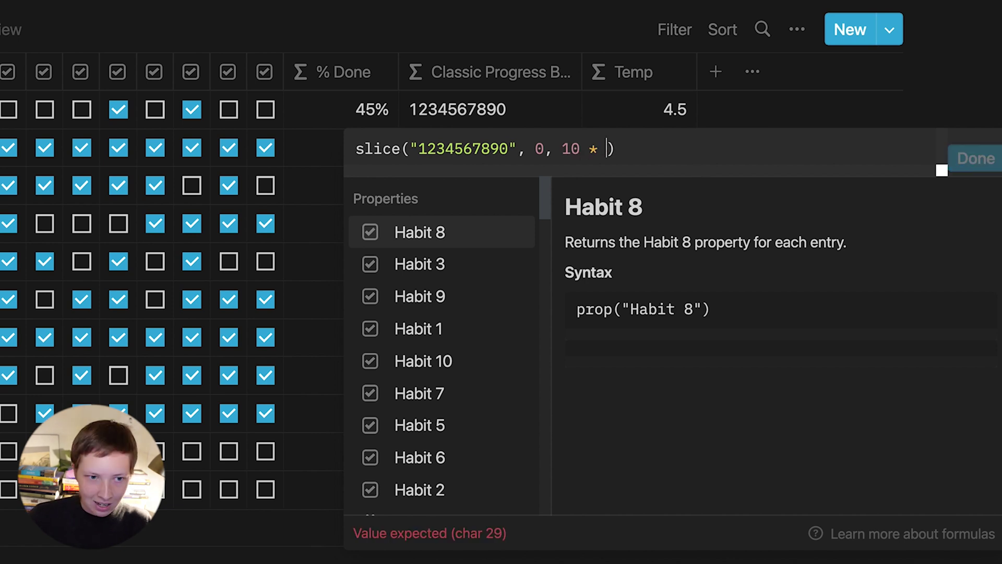
scroll(458, 439, down, 5)
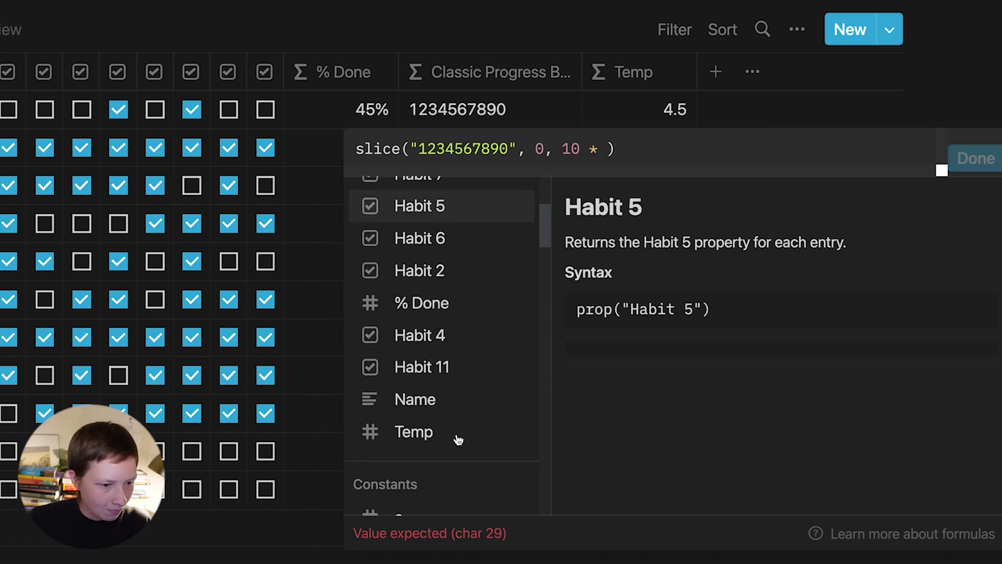
click(455, 312)
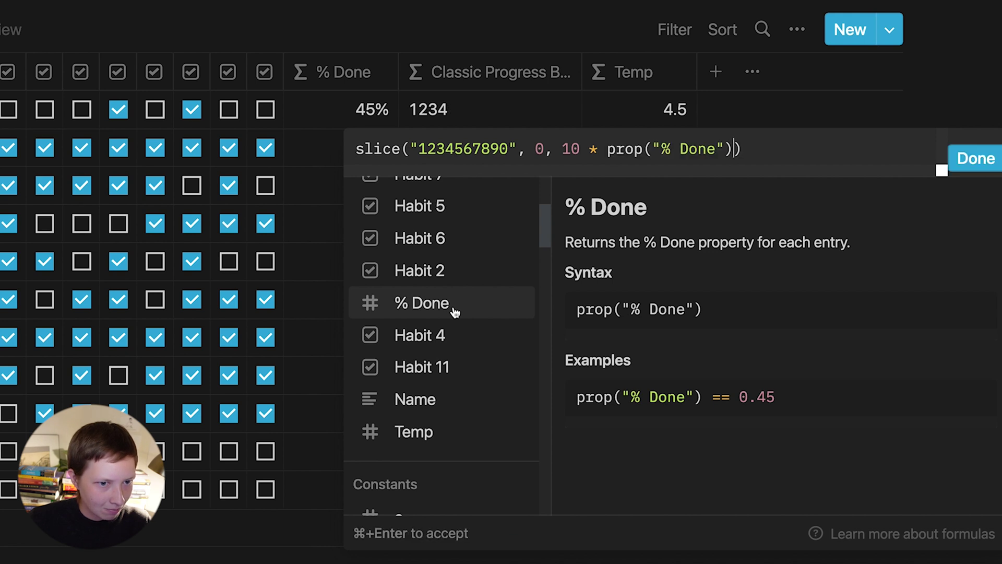
drag(561, 148, 734, 149)
click(974, 159)
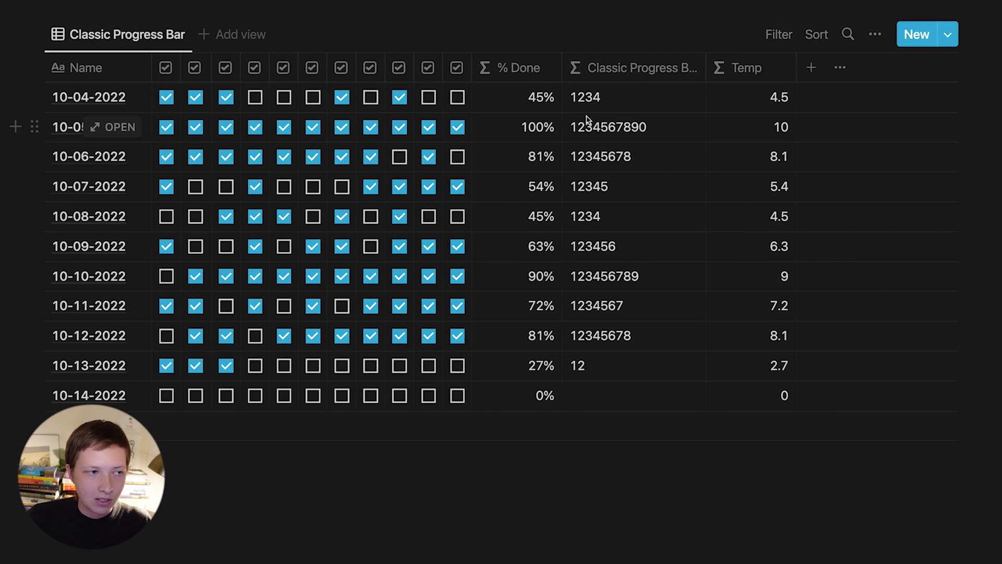
- Show the Habits page description and copy its row of filled squares
scroll(431, 138, up, 5)
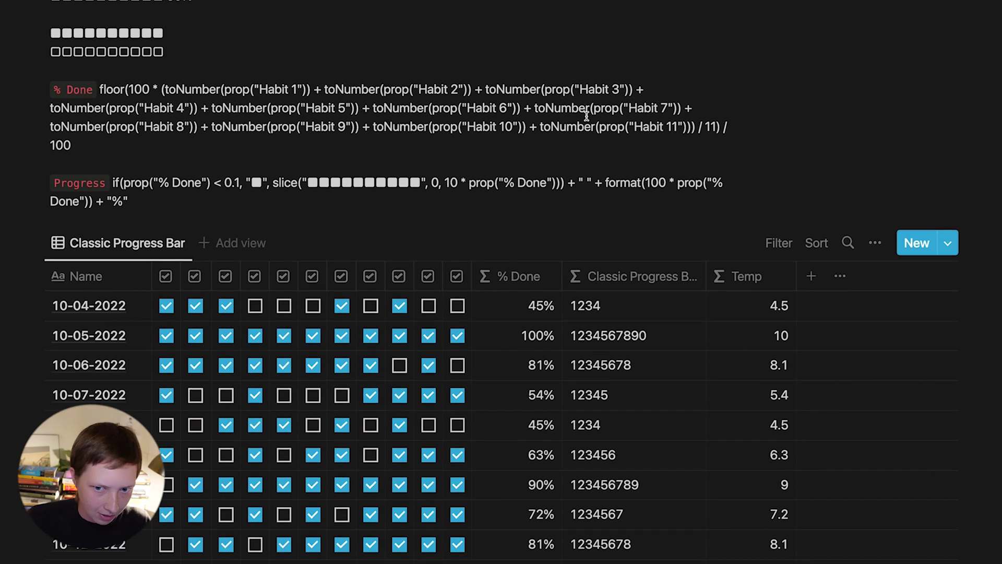
scroll(586, 116, up, 4)
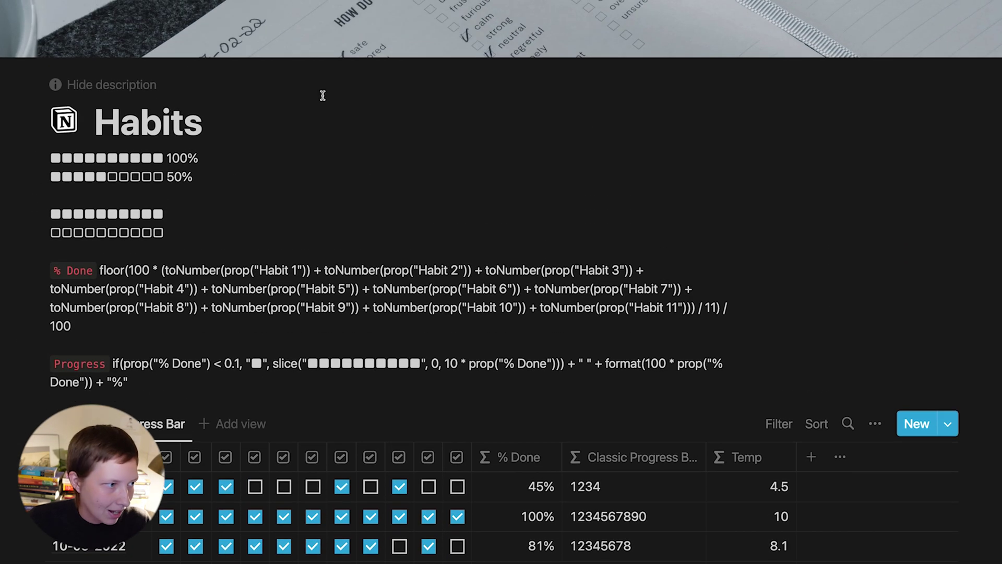
click(93, 92)
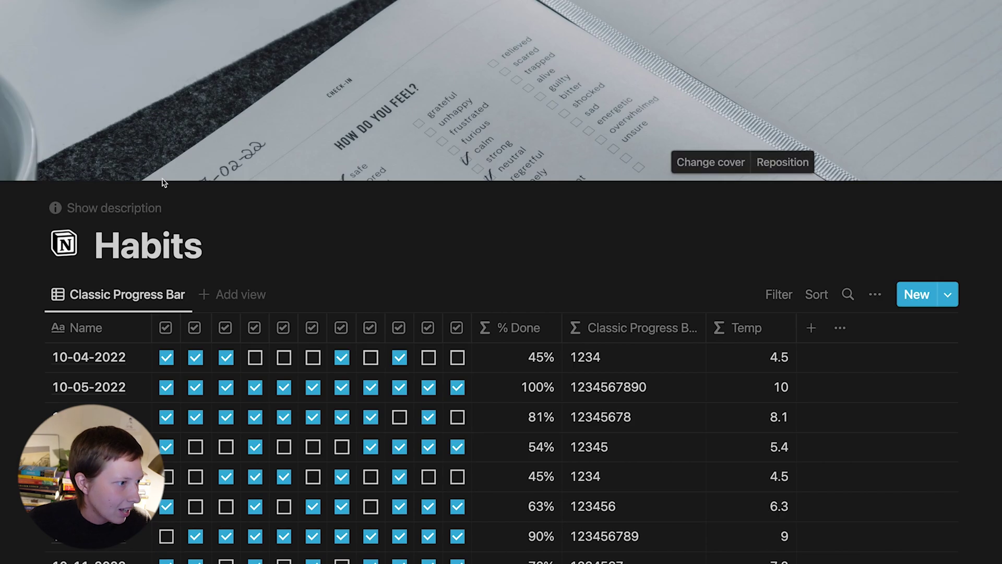
click(83, 206)
scroll(208, 282, down, 4)
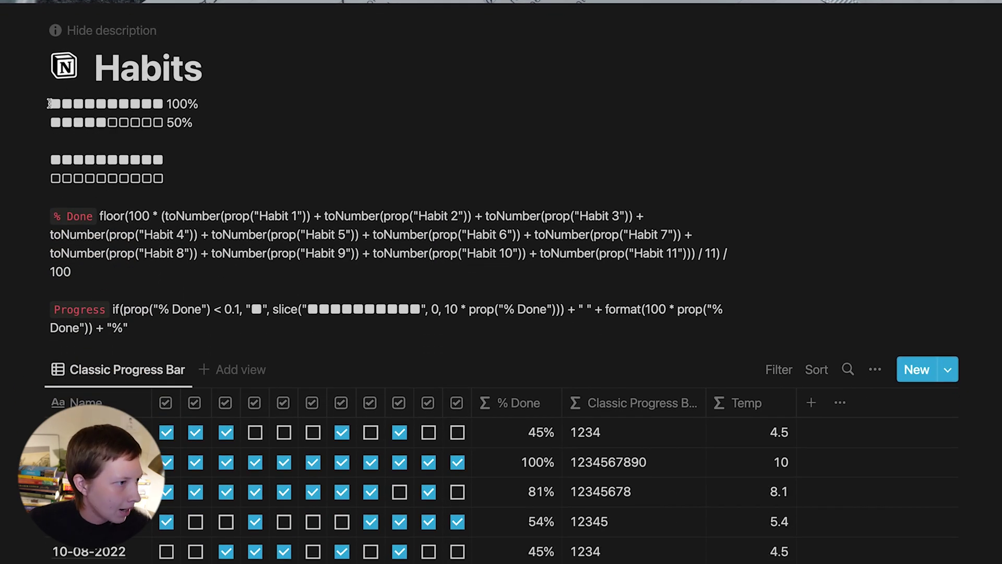
drag(50, 103, 163, 104)
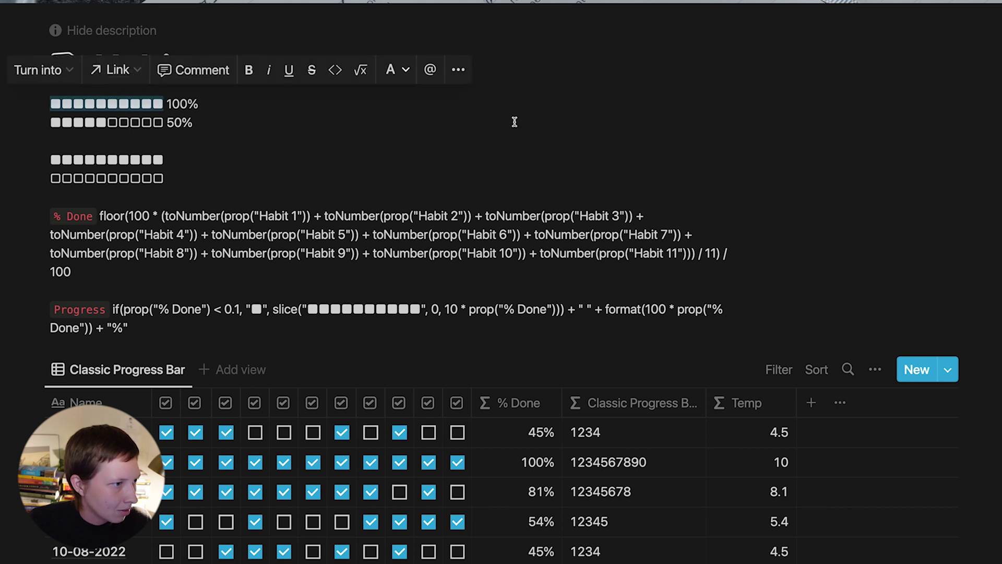
key(super+c)
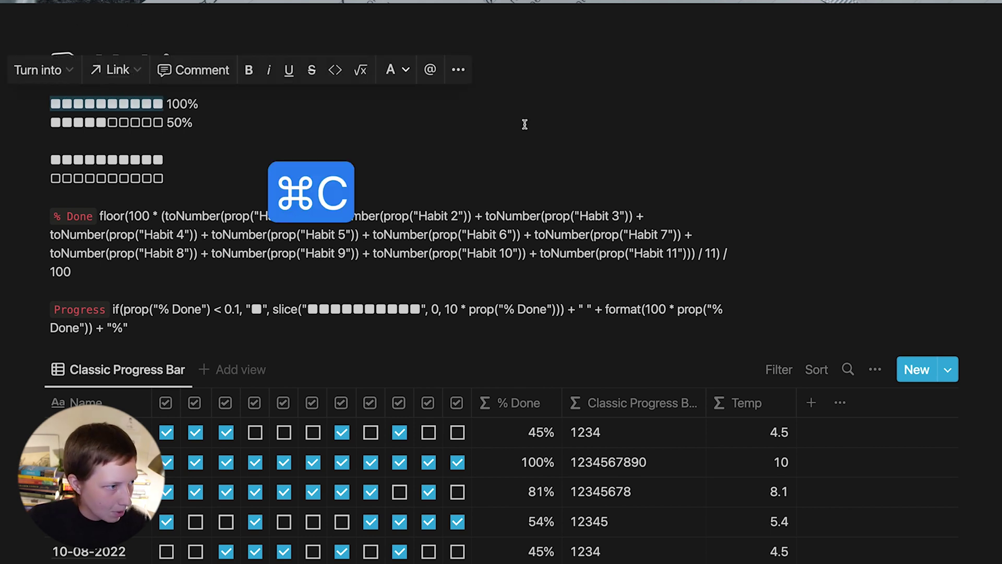
scroll(521, 123, down, 1)
scroll(520, 122, down, 5)
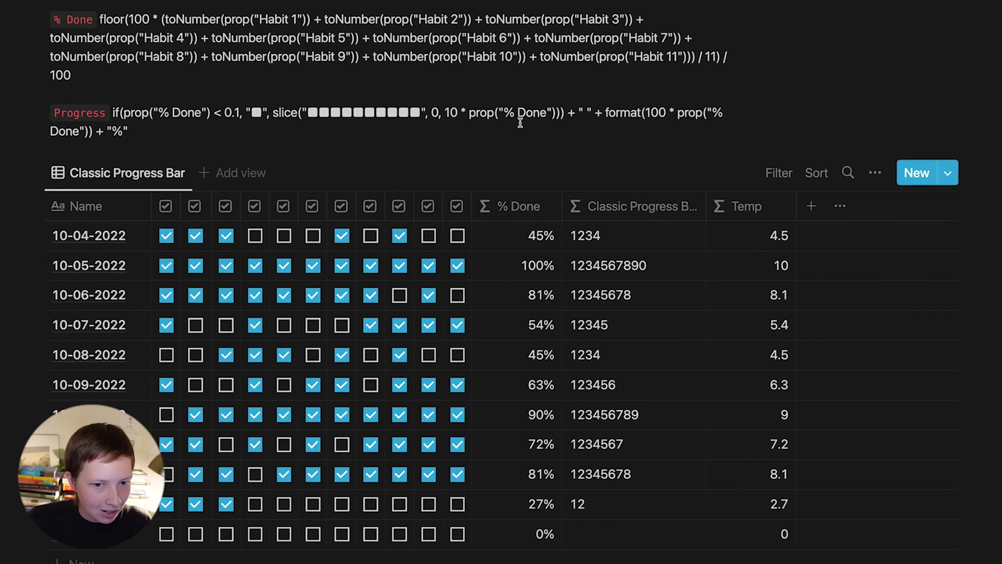
click(590, 187)
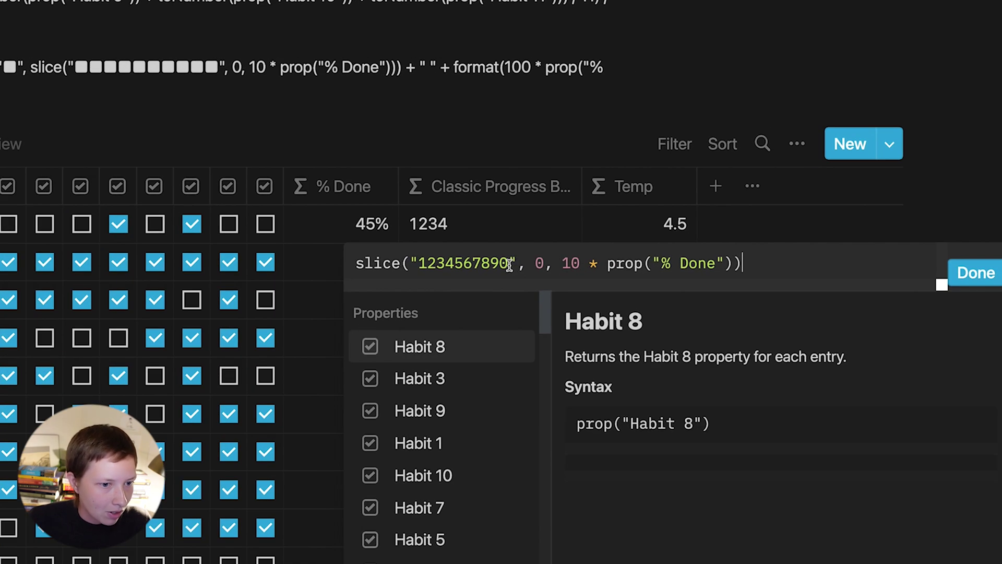
drag(648, 217, 579, 214)
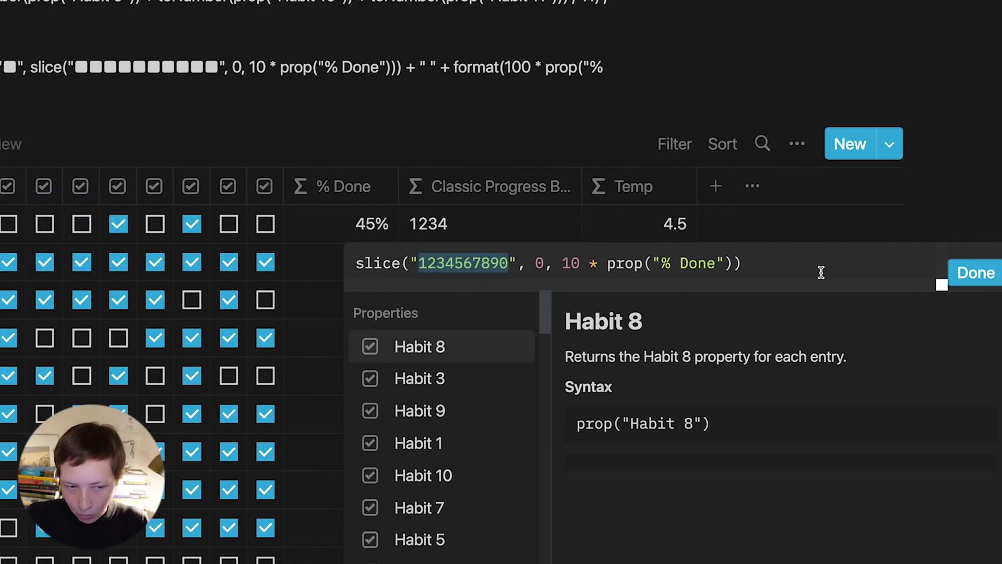
key(super+v)
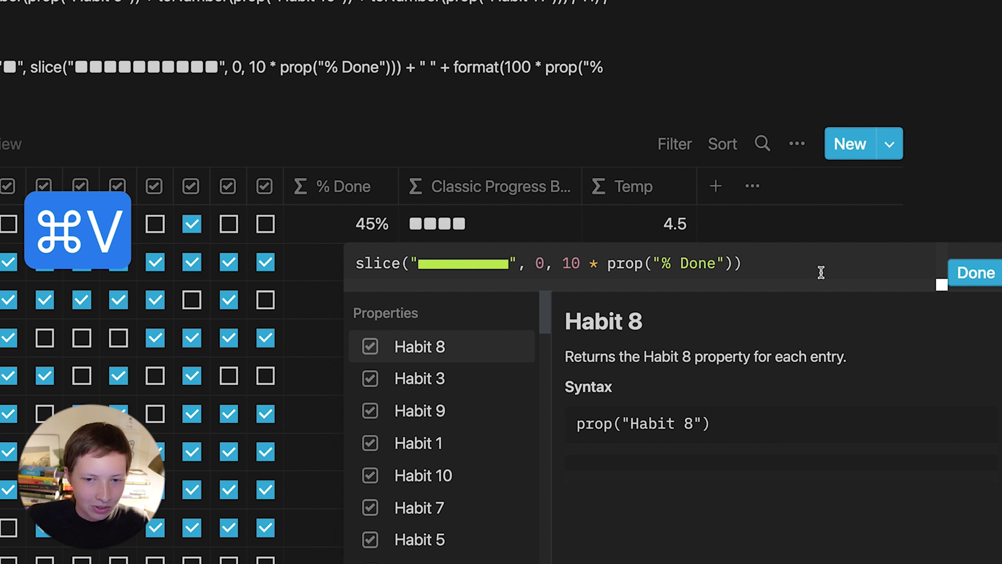
click(956, 276)
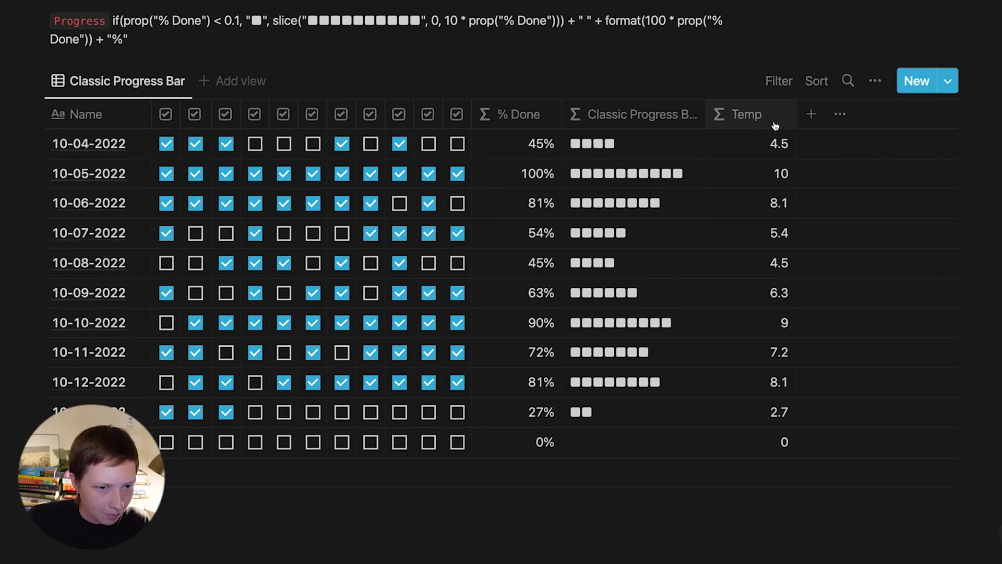
- Uncheck the third and second checked habits in the 10-13-2022 row
scroll(282, 366, down, 1)
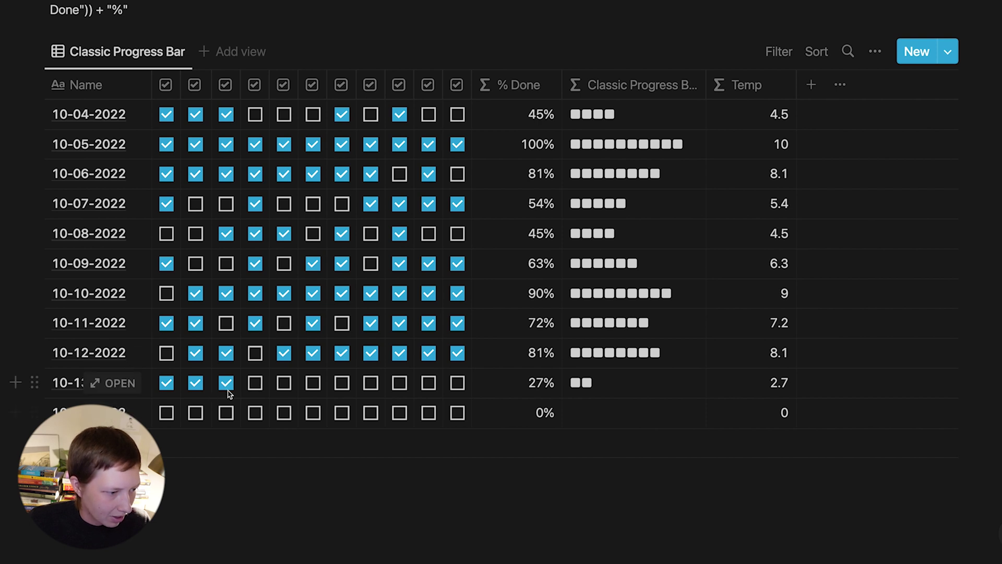
click(225, 386)
click(204, 384)
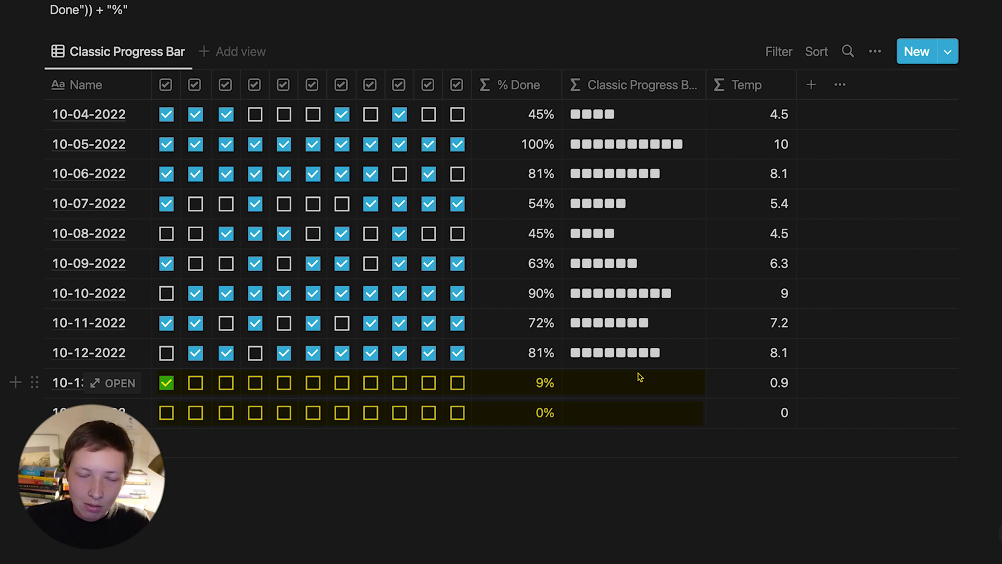
- Clear the Temp formula and begin an if( expression, reviewing its true and false arguments
click(750, 119)
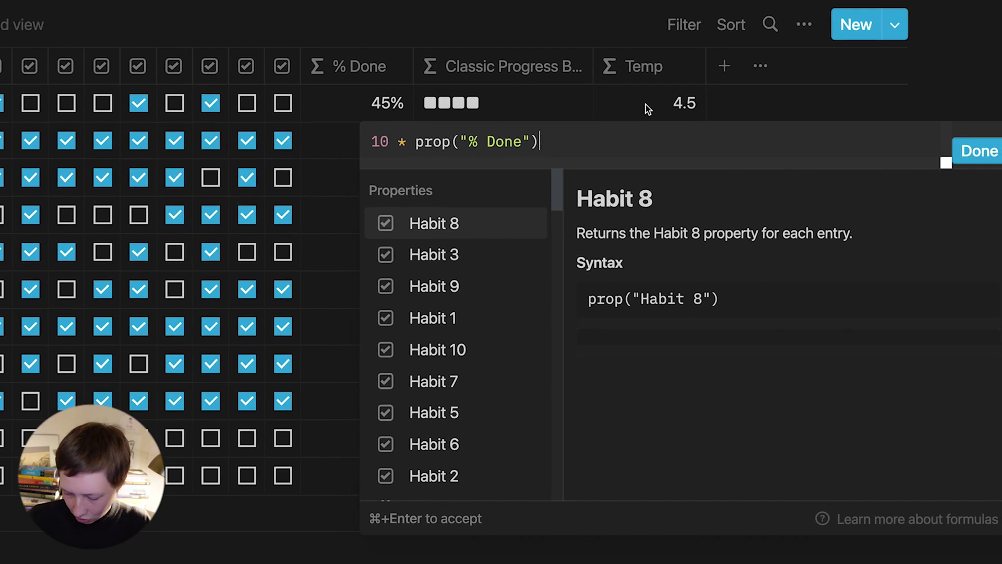
key(super+a)
key(BackSpace)
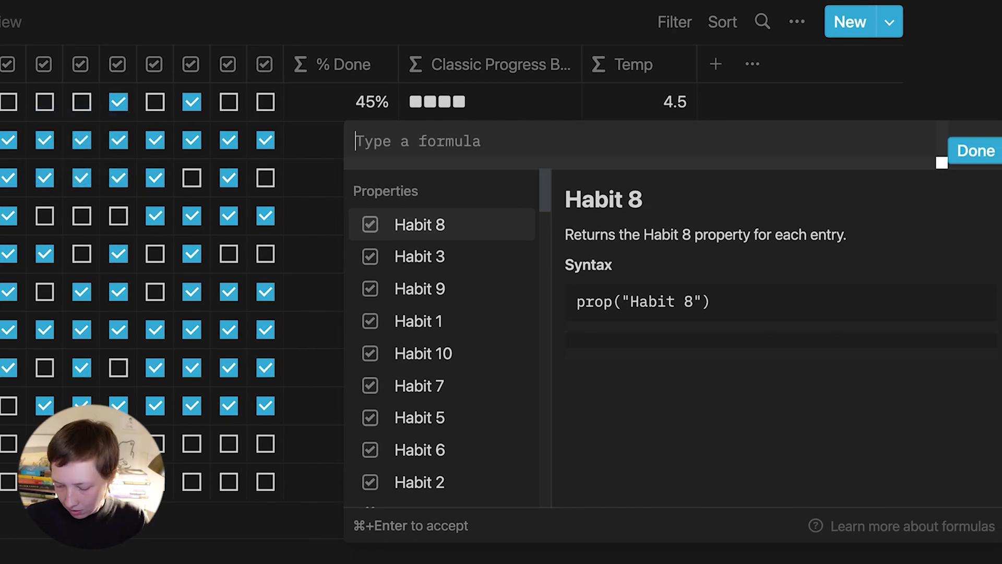
text(if)
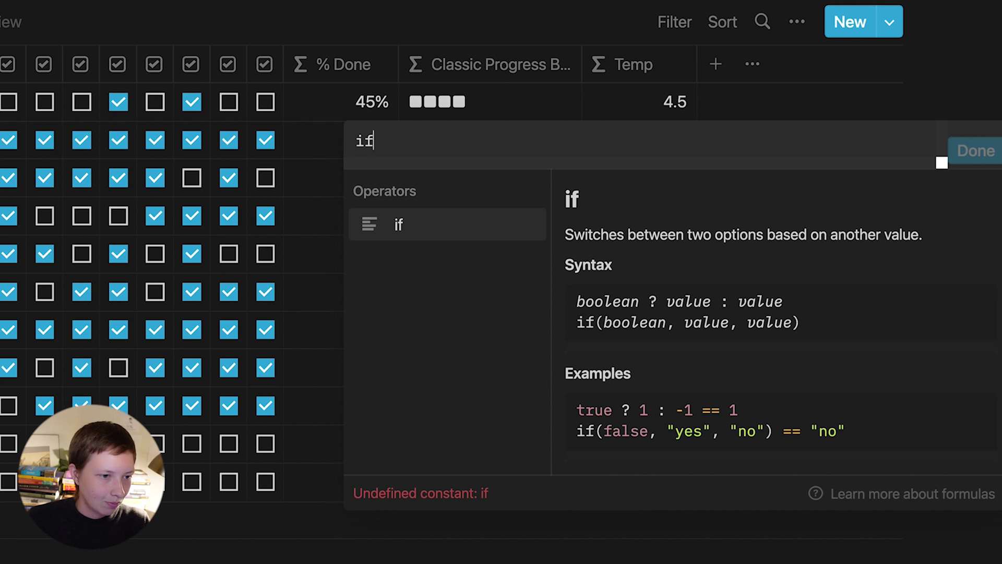
text(()
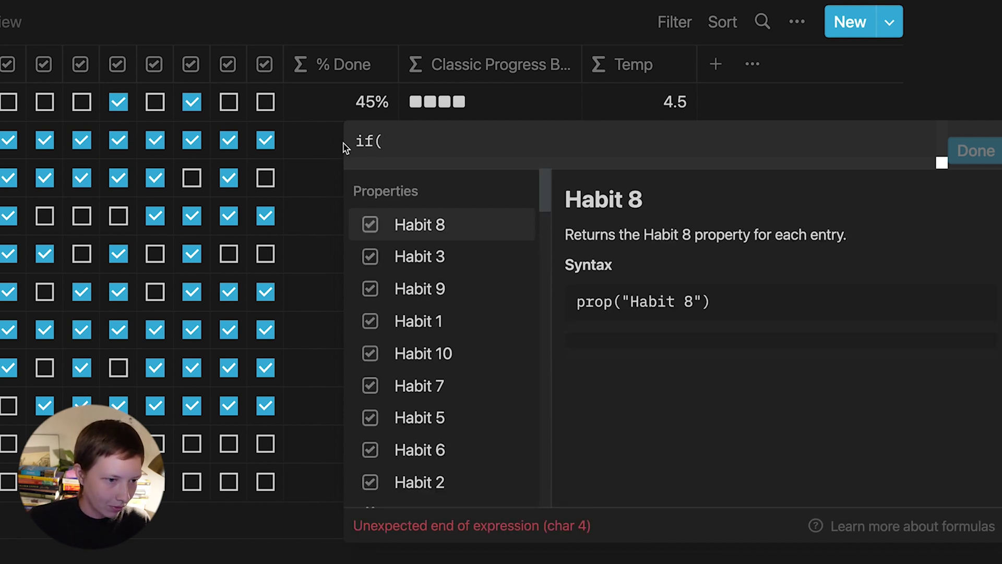
click(369, 141)
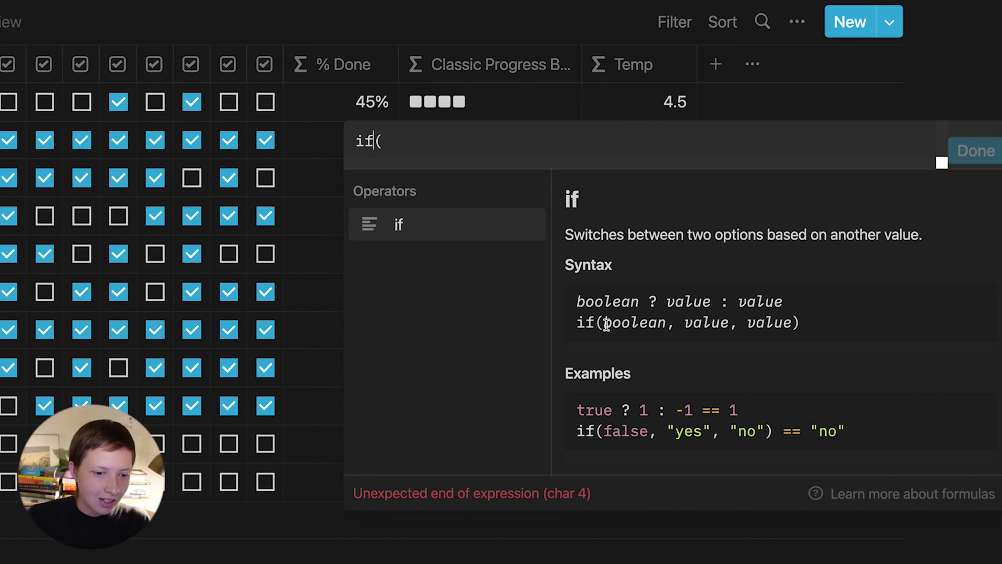
drag(684, 323, 733, 326)
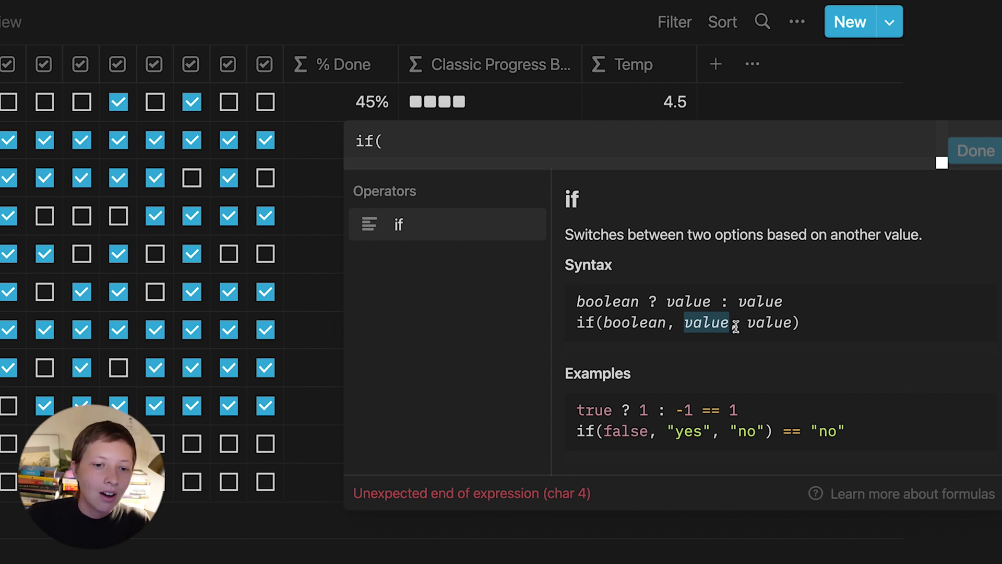
drag(746, 324, 789, 326)
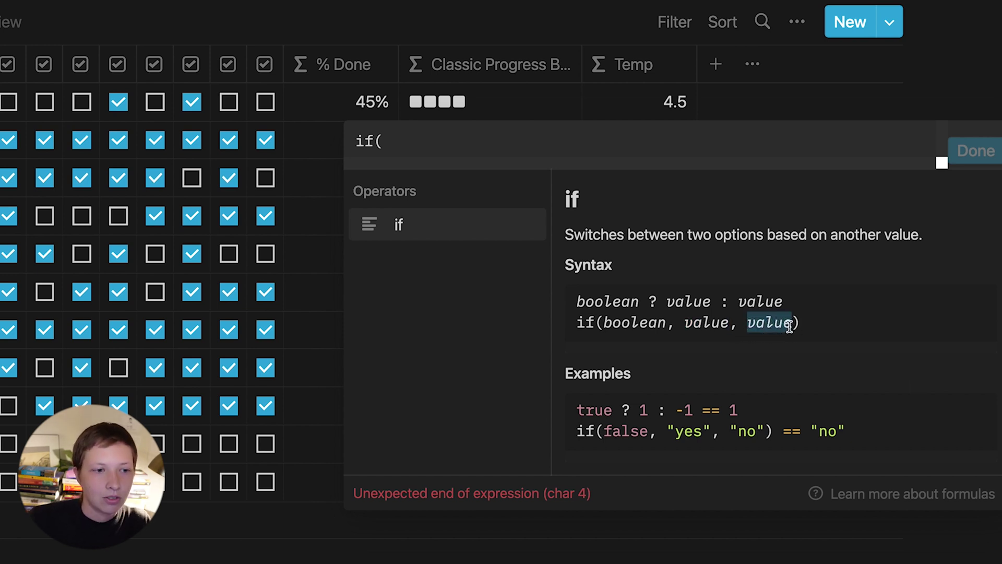
- Complete the condition as if(prop("% Done") < .1, "", "")
click(416, 141)
scroll(428, 355, down, 2)
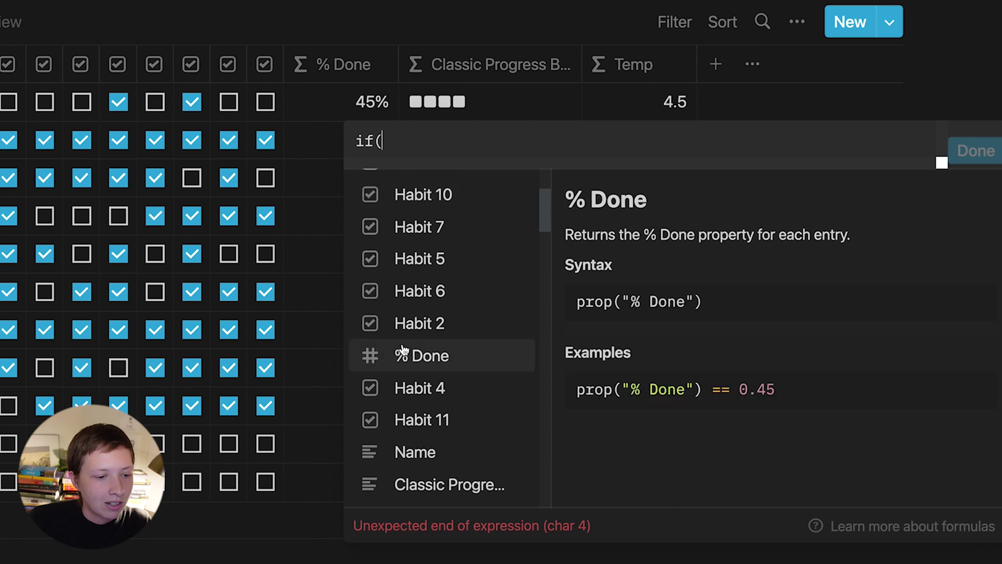
click(493, 358)
text(v)
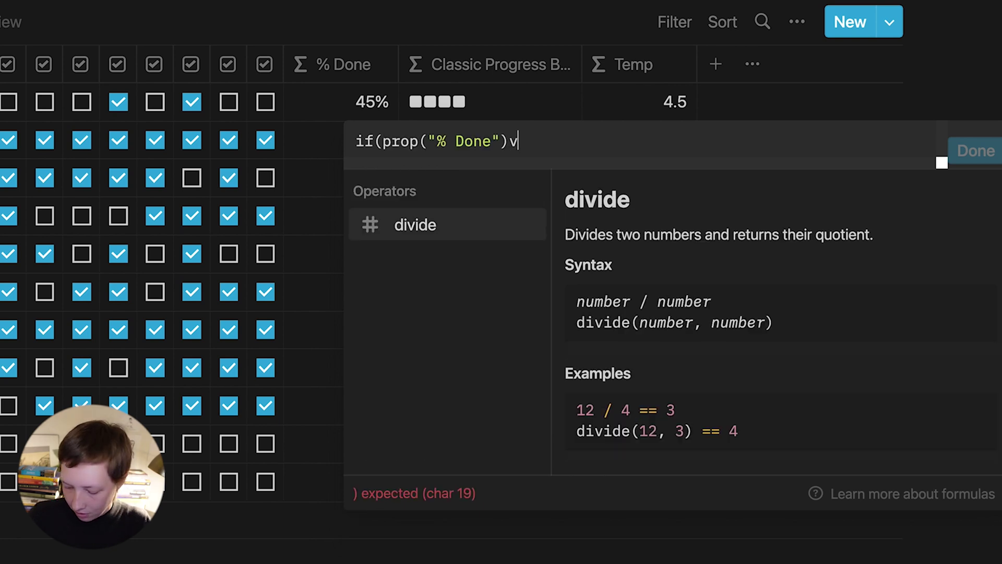
key(BackSpace)
text(< .)
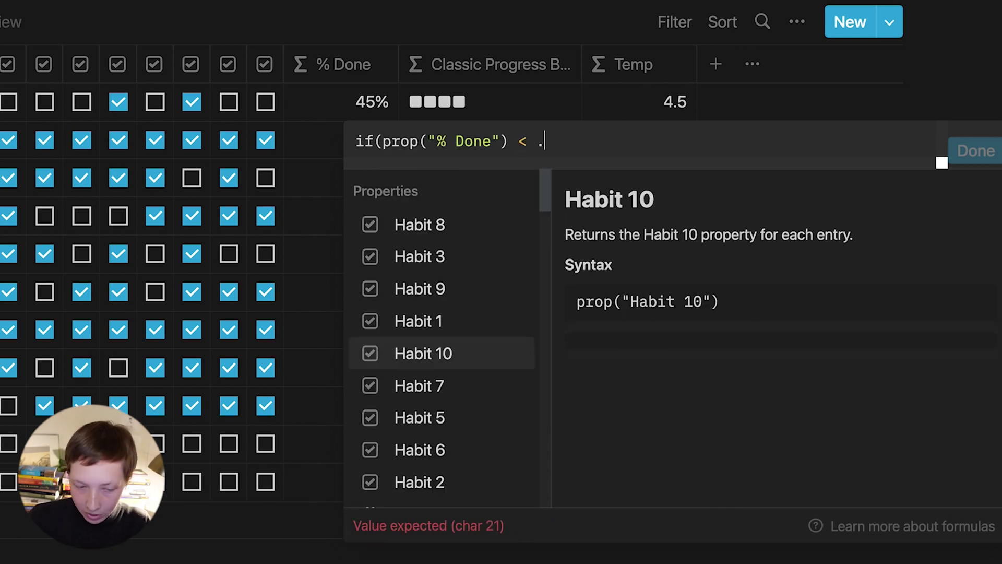
text(1,)
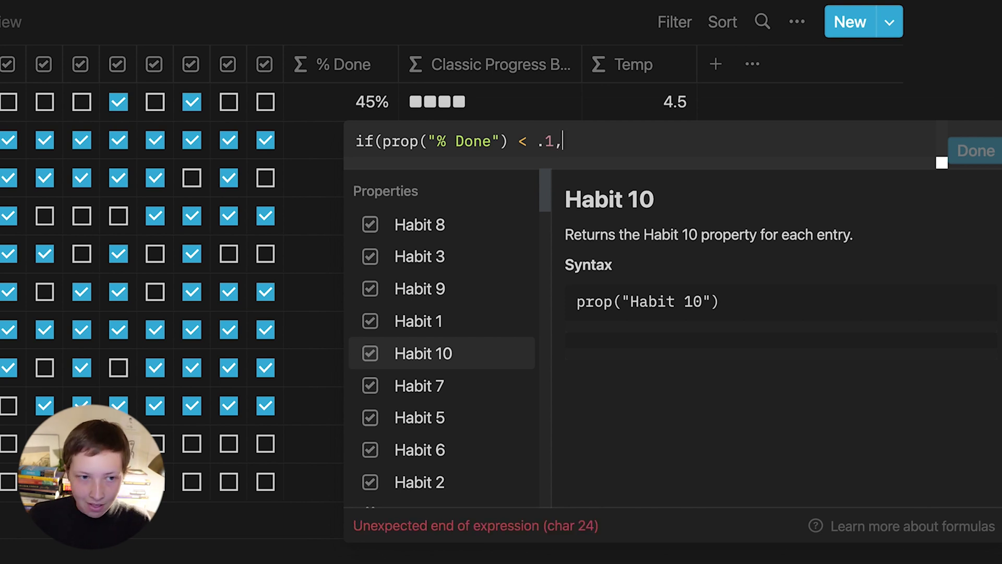
text( "", "")
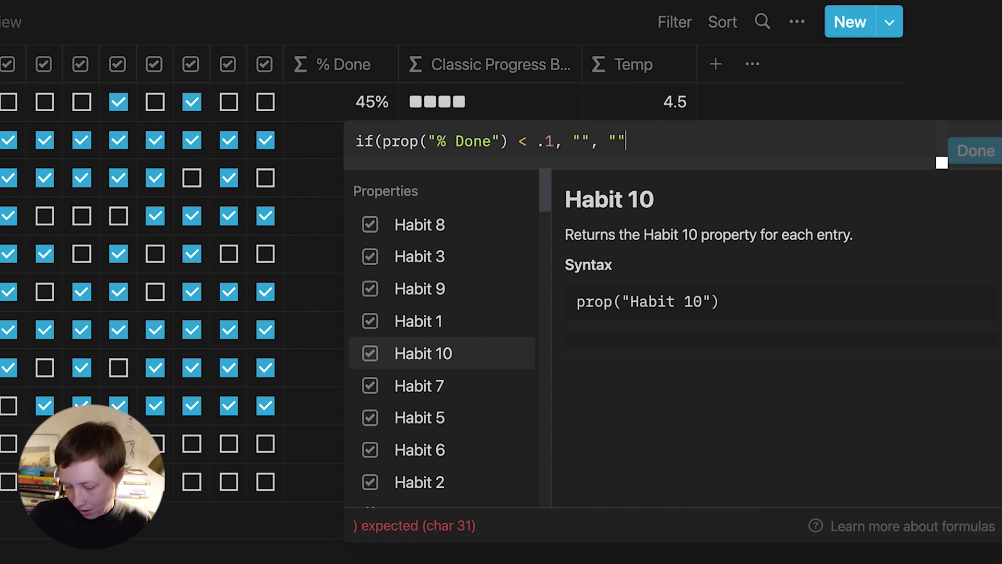
text())
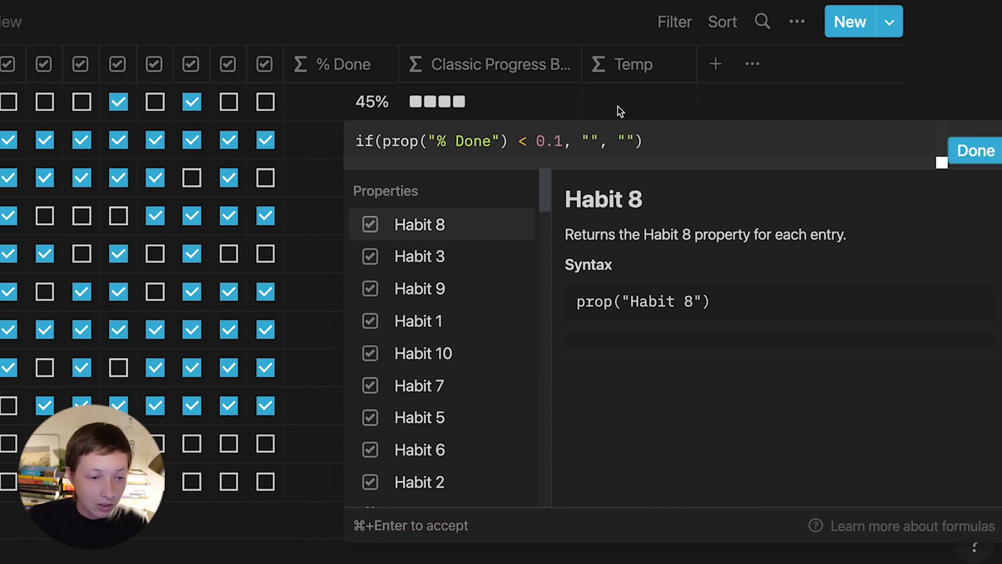
- Accept the new Temp formula and copy one filled square from the page description
key(super+Return)
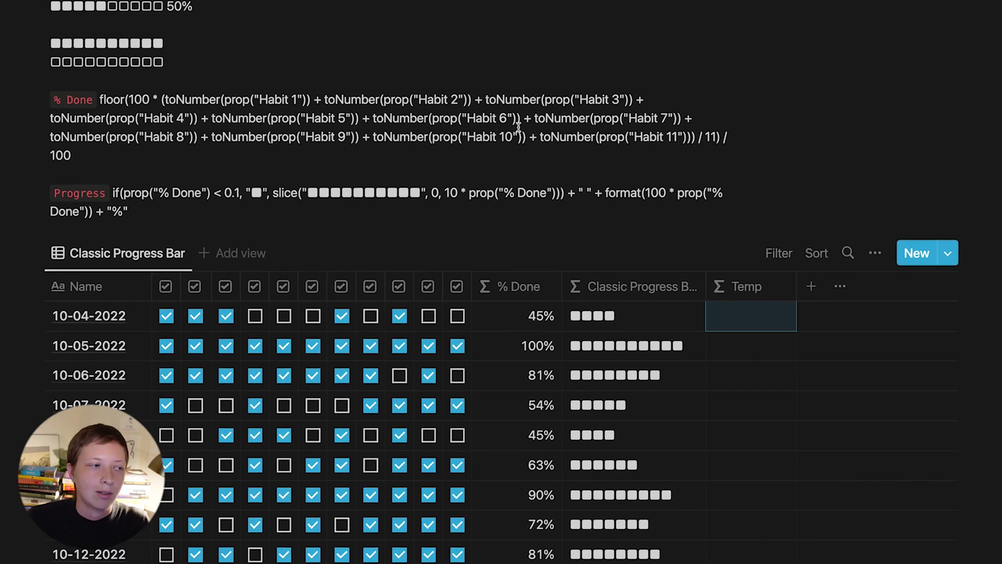
scroll(518, 127, up, 1)
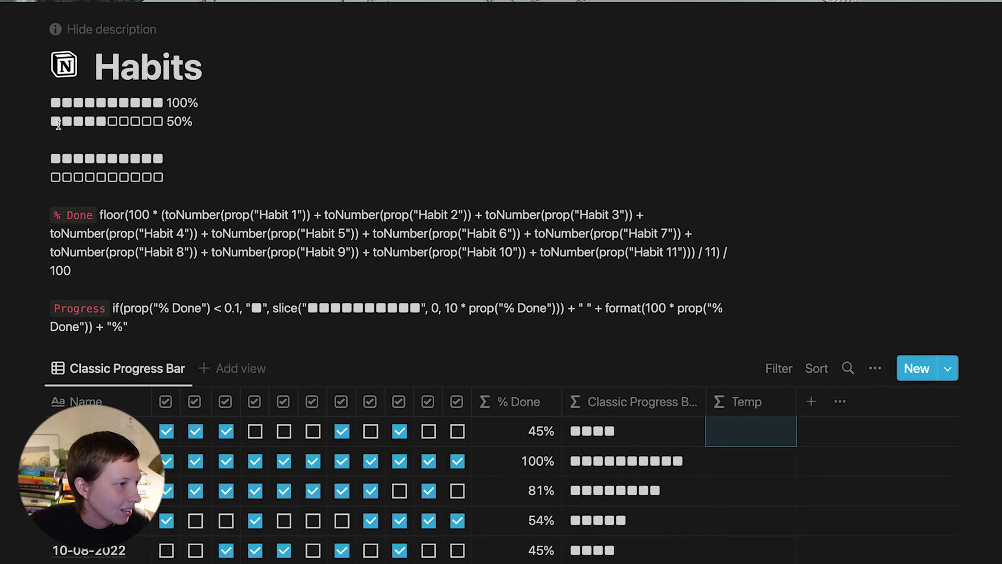
drag(58, 123, 50, 122)
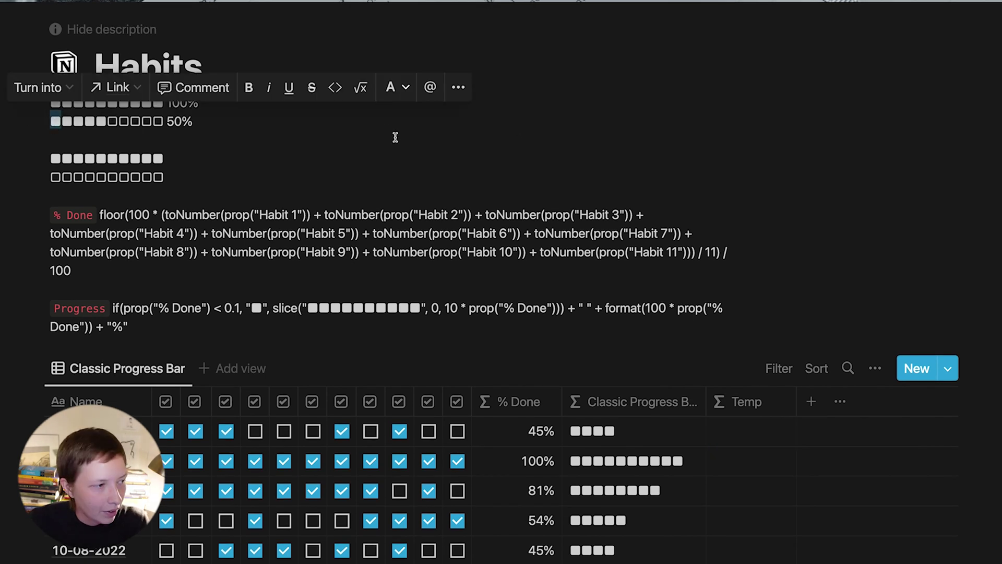
key(super+c)
- Paste the square as Temp's first result, giving if(prop("% Done") < 0.1, "■", "")
scroll(395, 137, down, 5)
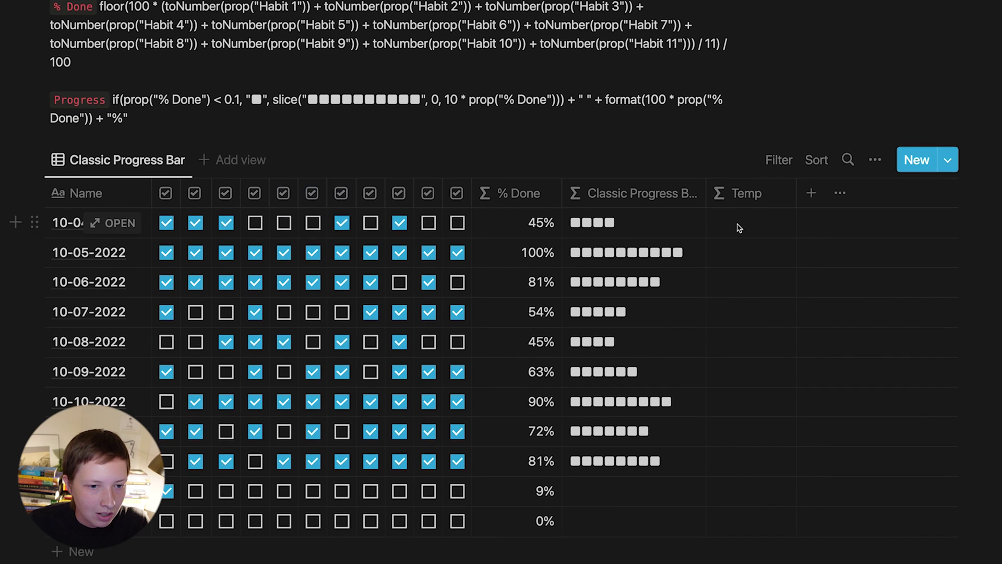
click(740, 228)
click(716, 253)
key(super+v)
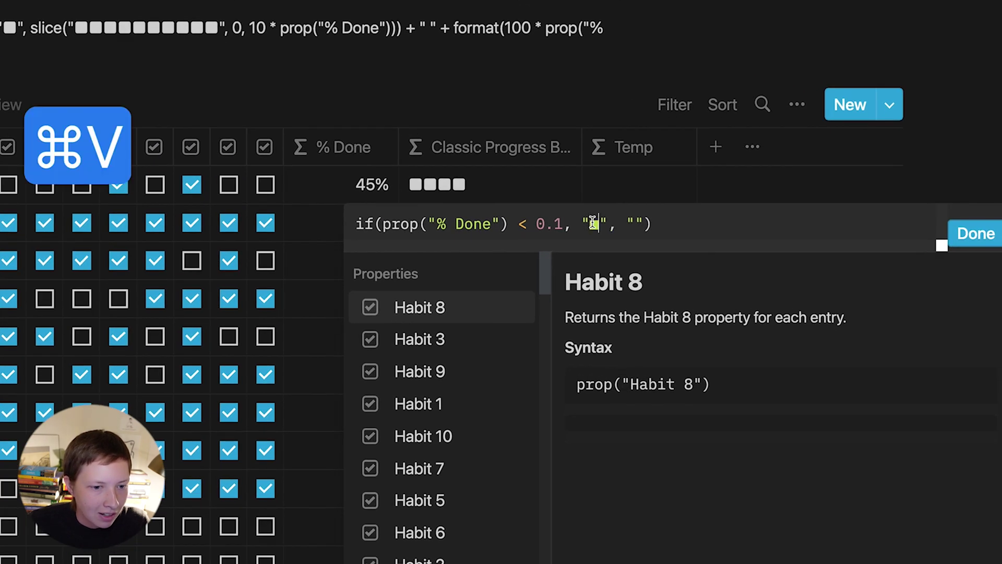
click(962, 236)
scroll(962, 236, down, 3)
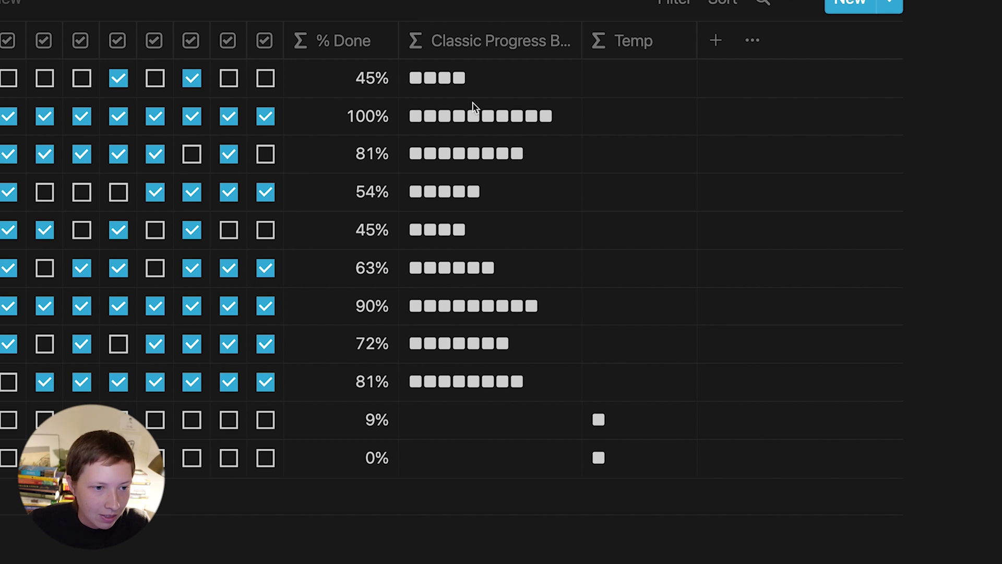
click(510, 122)
- Copy the progress-bar slice expression and paste it as Temp's second if result
key(super+a)
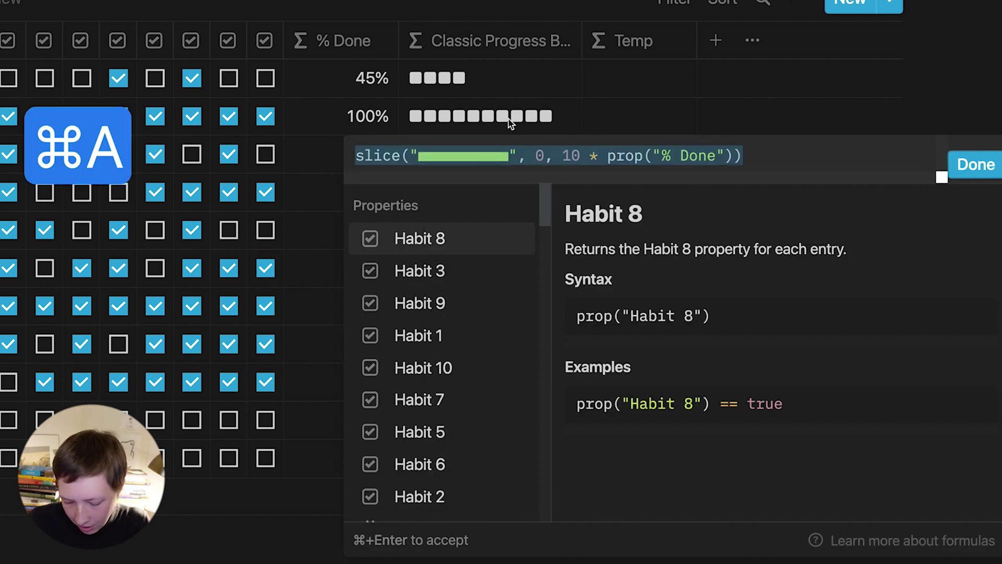
key(super+c)
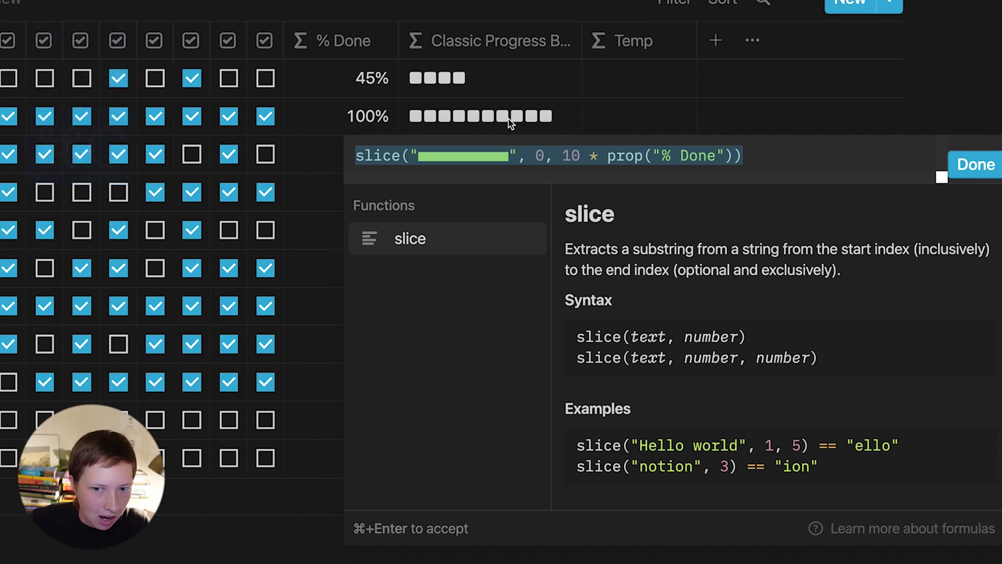
click(959, 165)
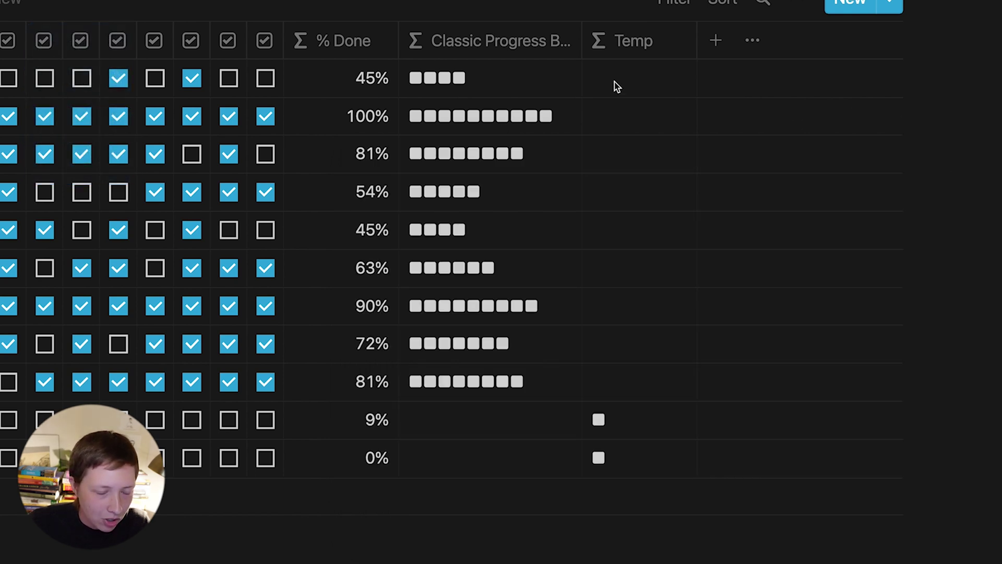
click(589, 109)
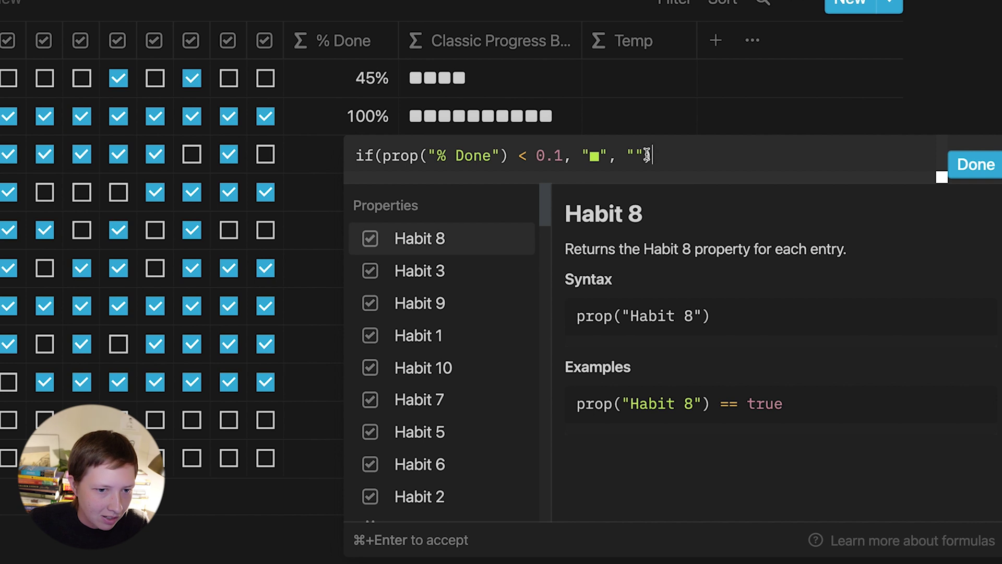
double_click(635, 155)
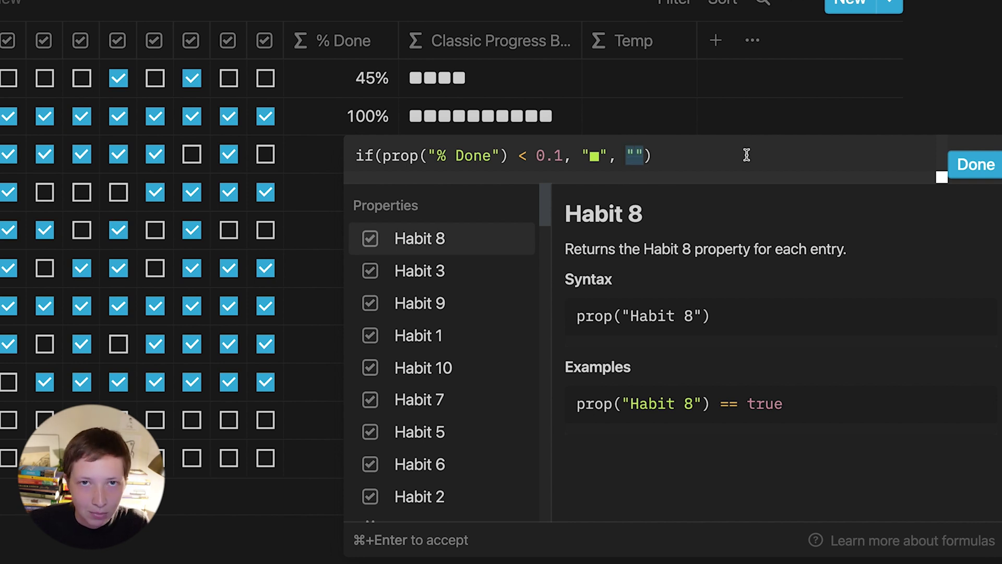
key(BackSpace)
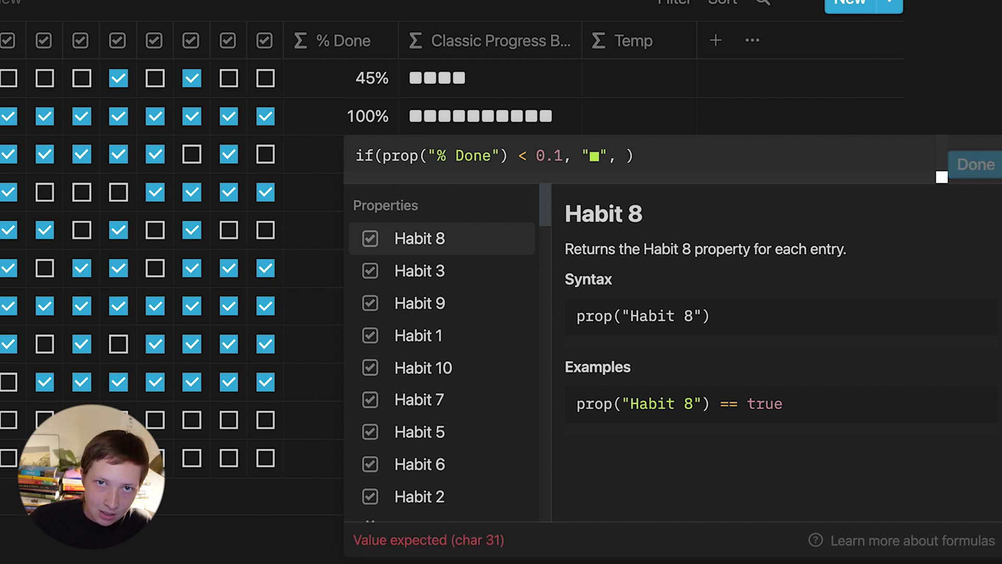
key(cmd+v)
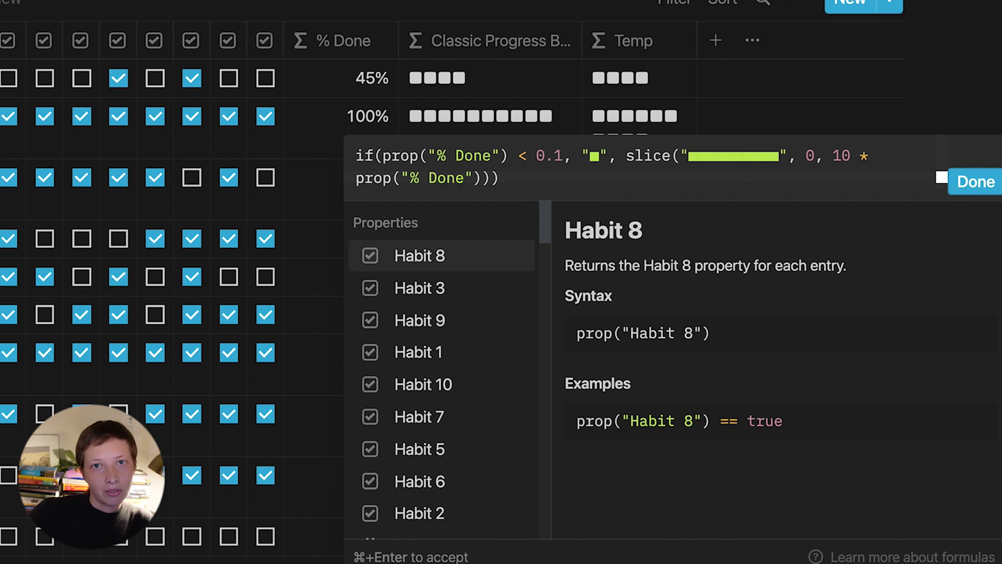
- Review the condition and slice parts of the Temp formula, then save it
click(382, 155)
drag(383, 155, 565, 161)
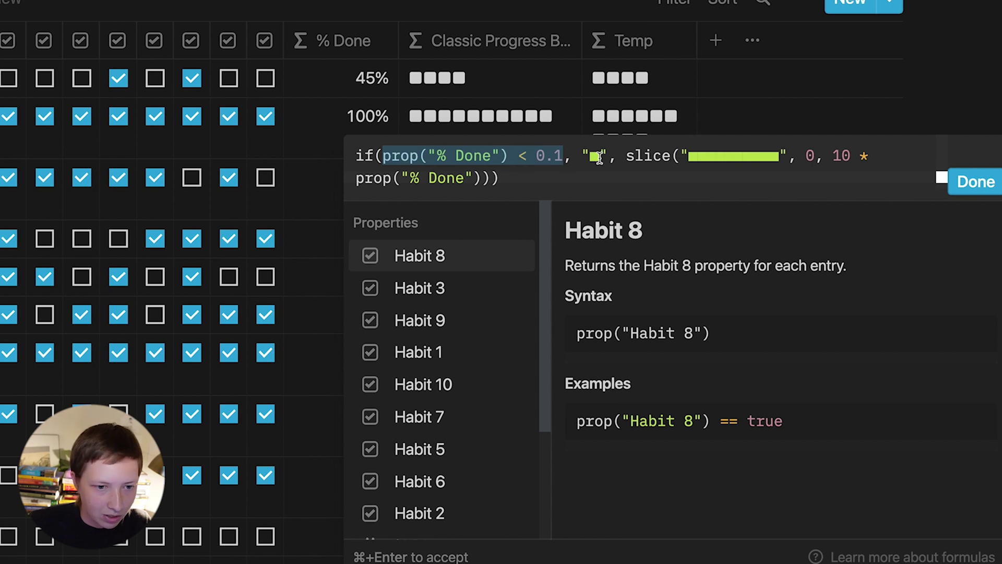
click(599, 157)
drag(626, 155, 490, 178)
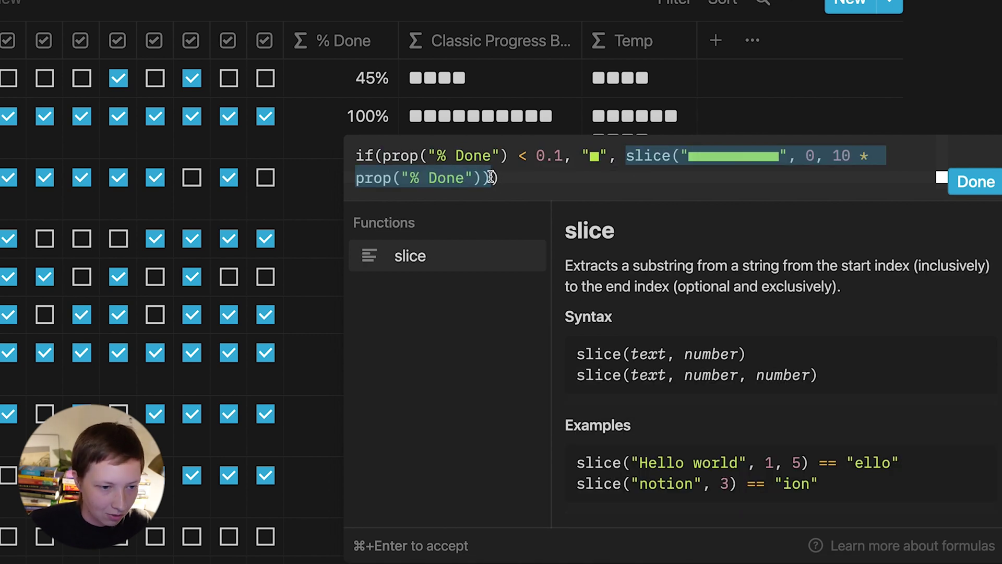
click(556, 185)
click(980, 186)
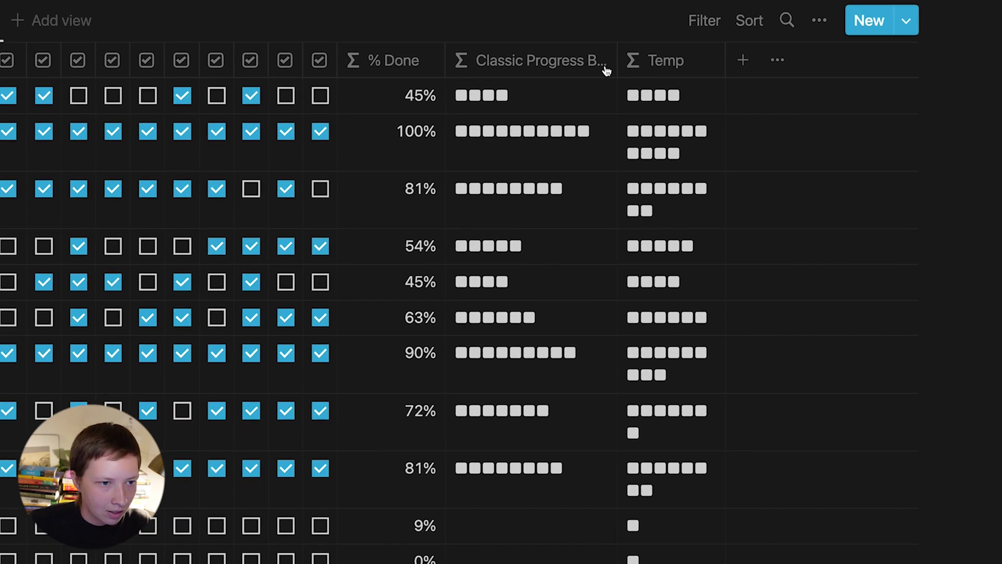
- Widen the Temp column and delete the old Classic Progress Bar property
drag(783, 103, 836, 104)
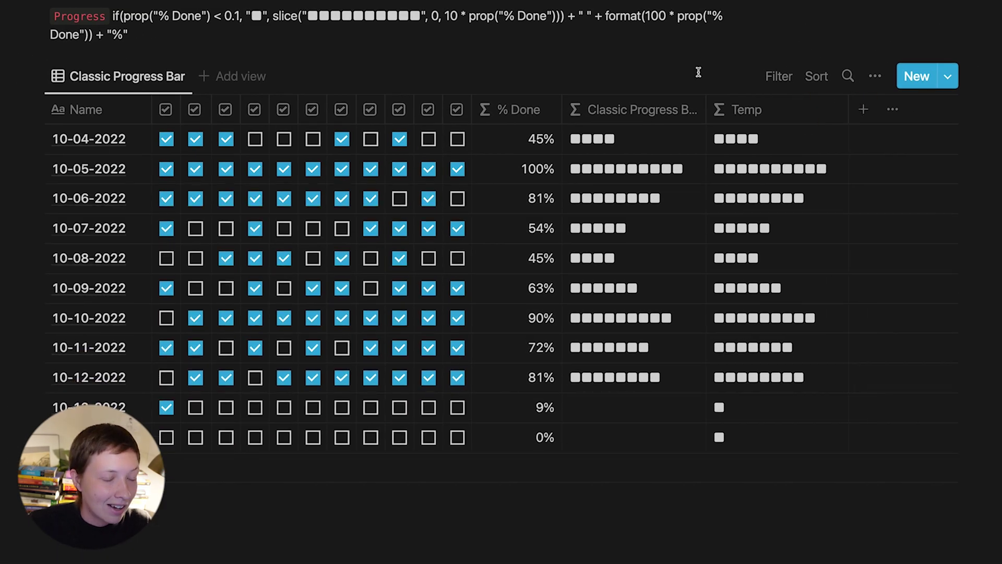
click(647, 121)
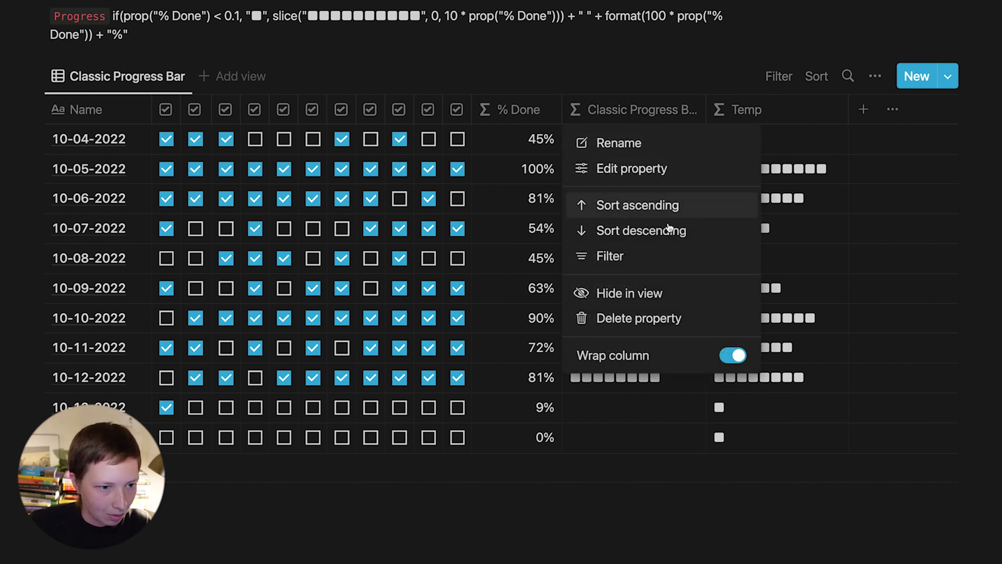
click(626, 316)
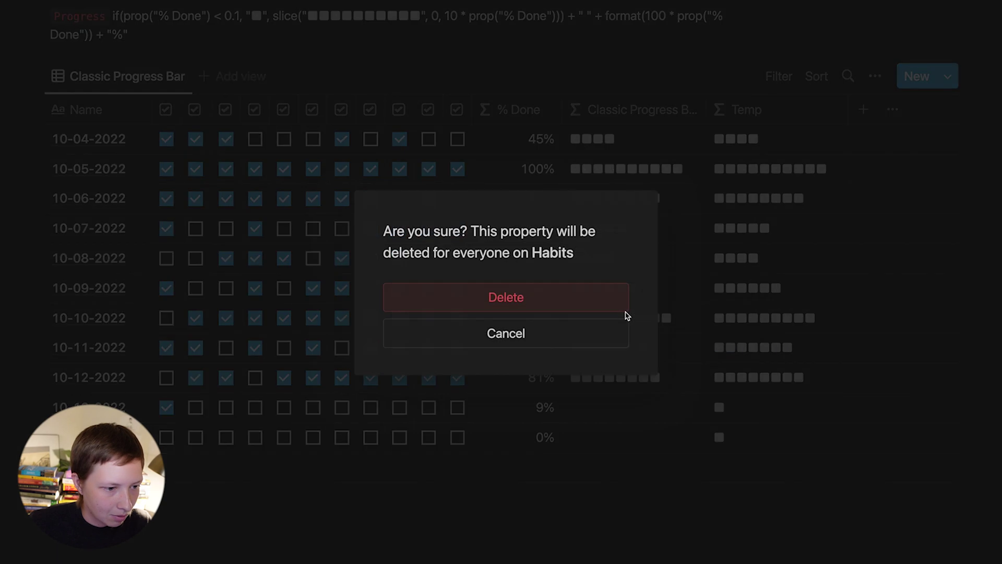
click(570, 305)
- Rename Temp to 'Classic Progress Bar'
click(667, 109)
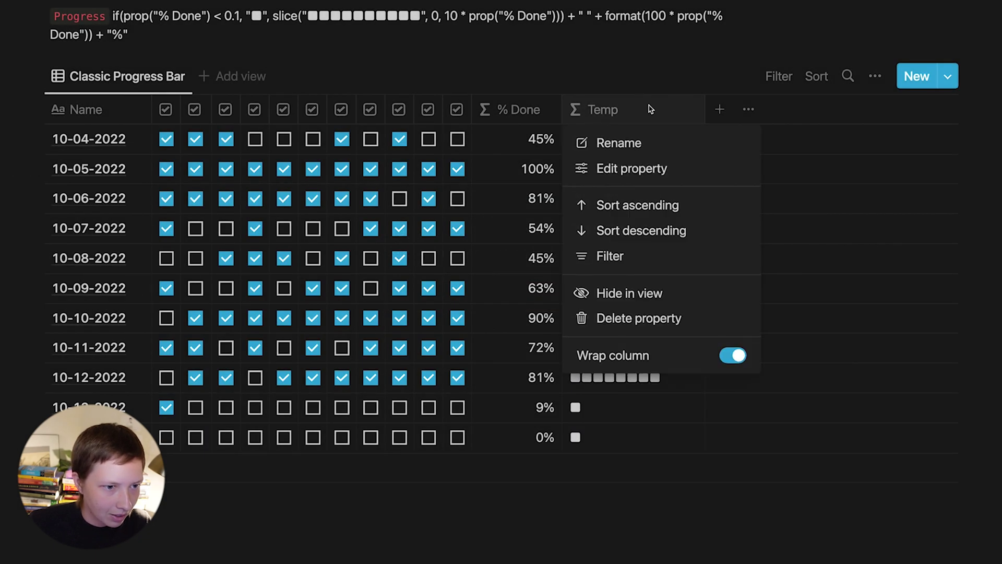
click(631, 145)
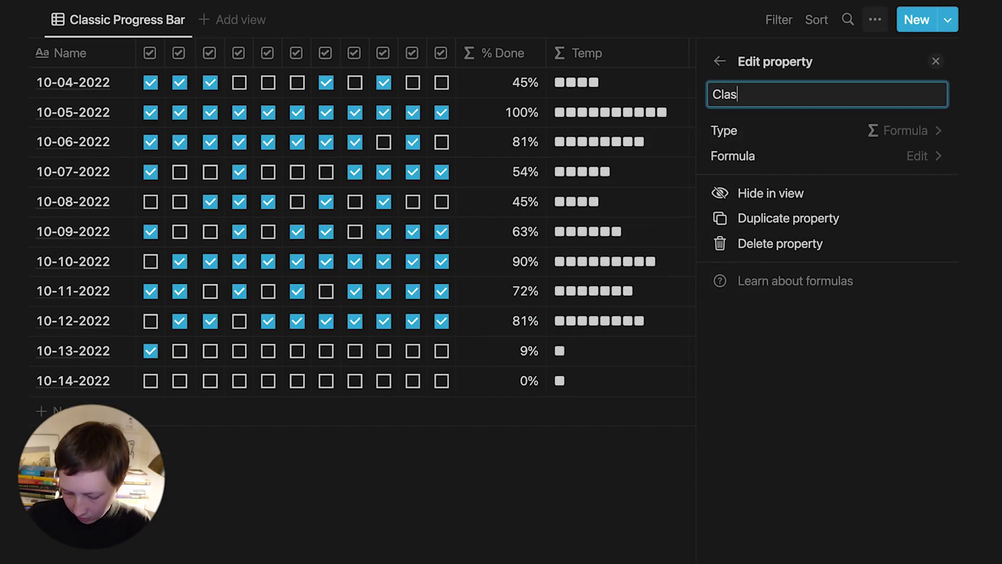
text(sic Progress )
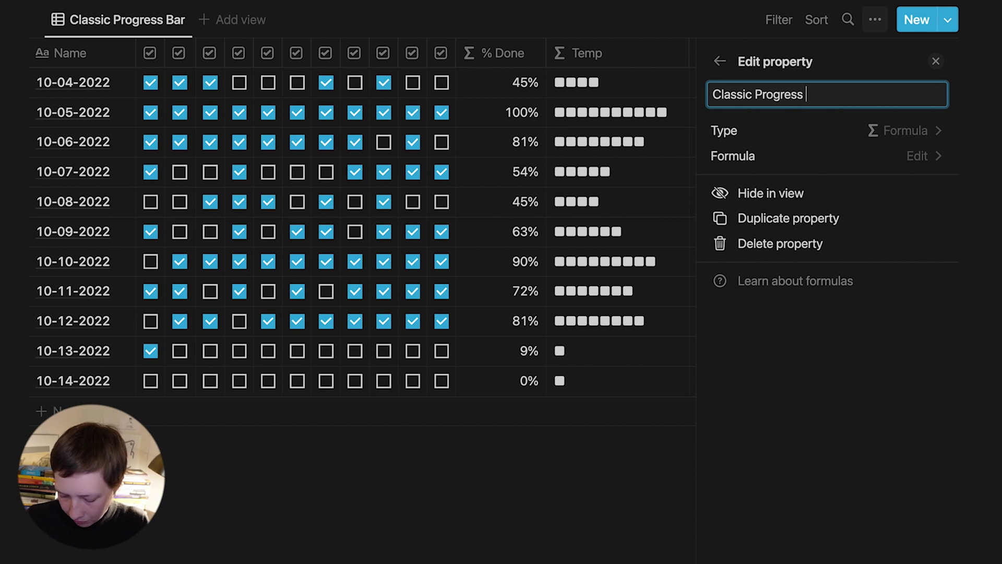
text(Bar)
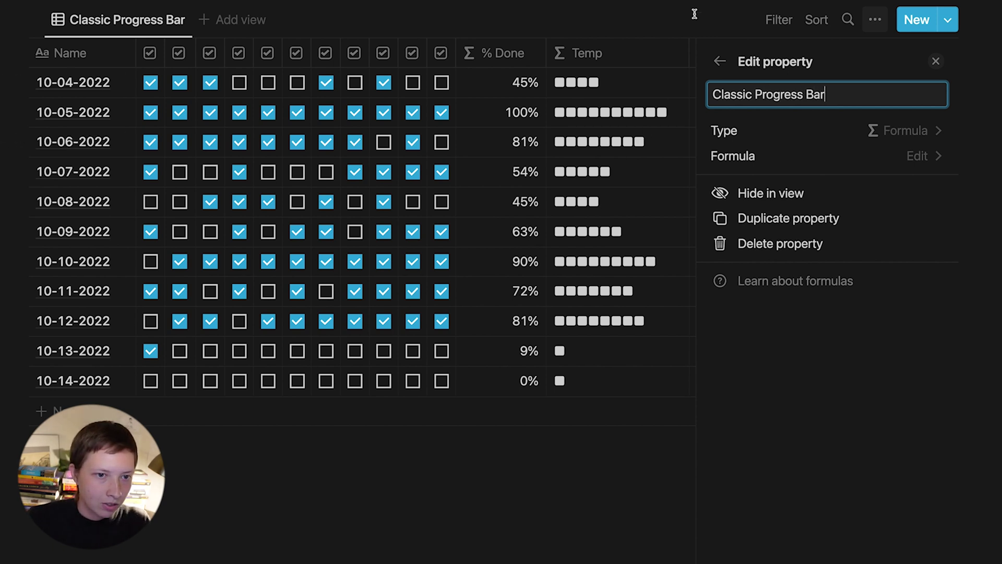
click(694, 14)
scroll(695, 11, up, 3)
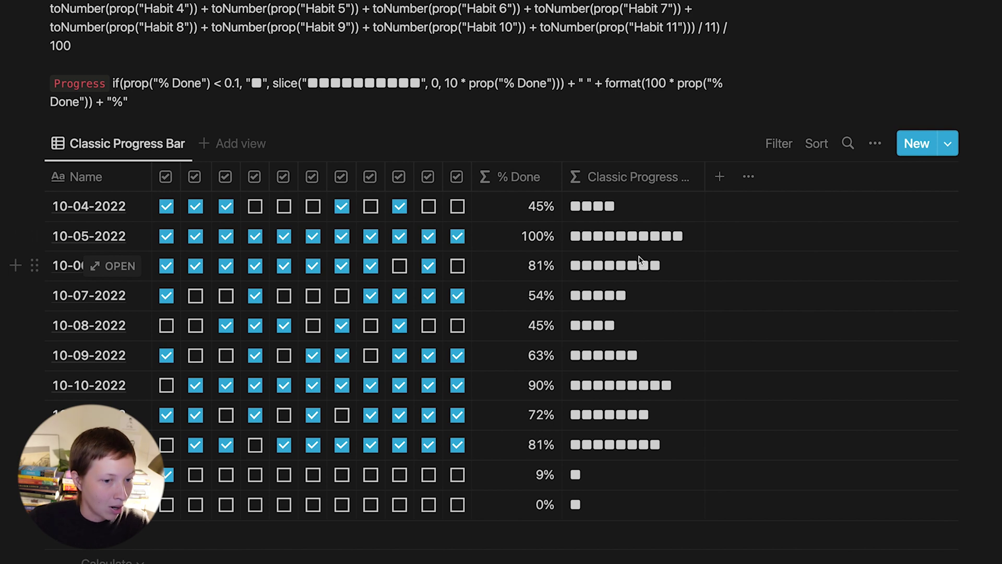
- Widen the Classic Progress Bar column to show its full name and open its formula editor
drag(704, 177, 733, 177)
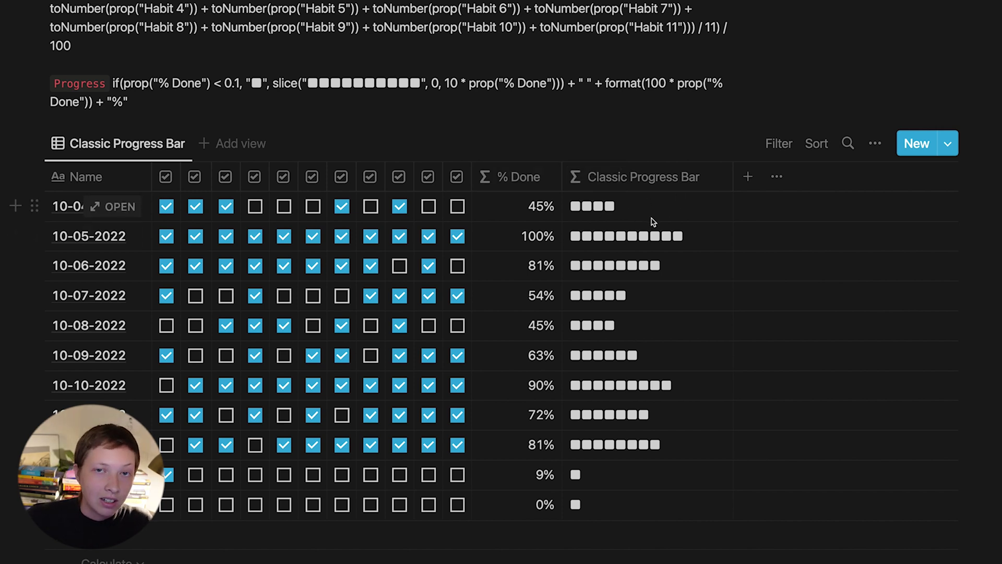
click(502, 183)
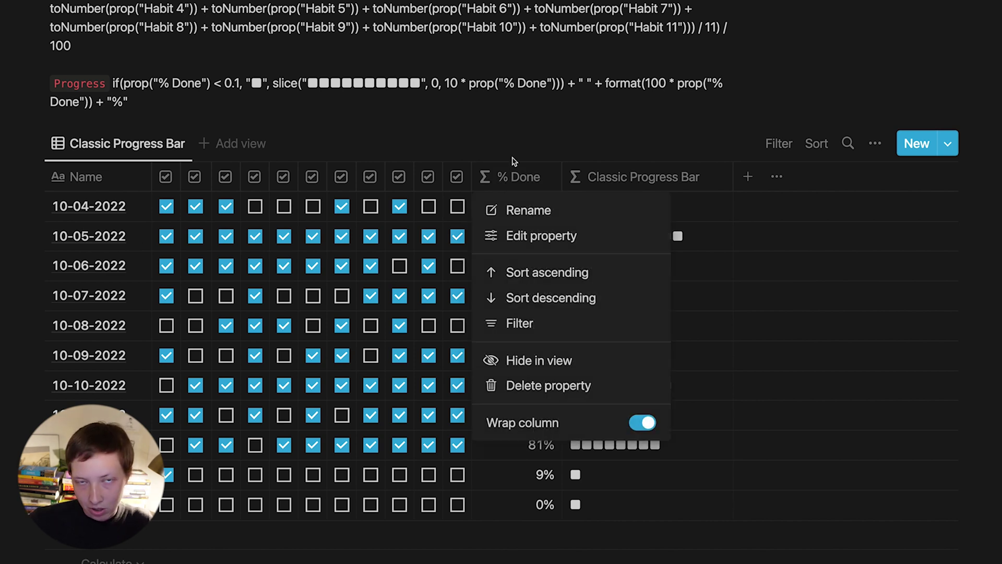
click(513, 158)
click(637, 209)
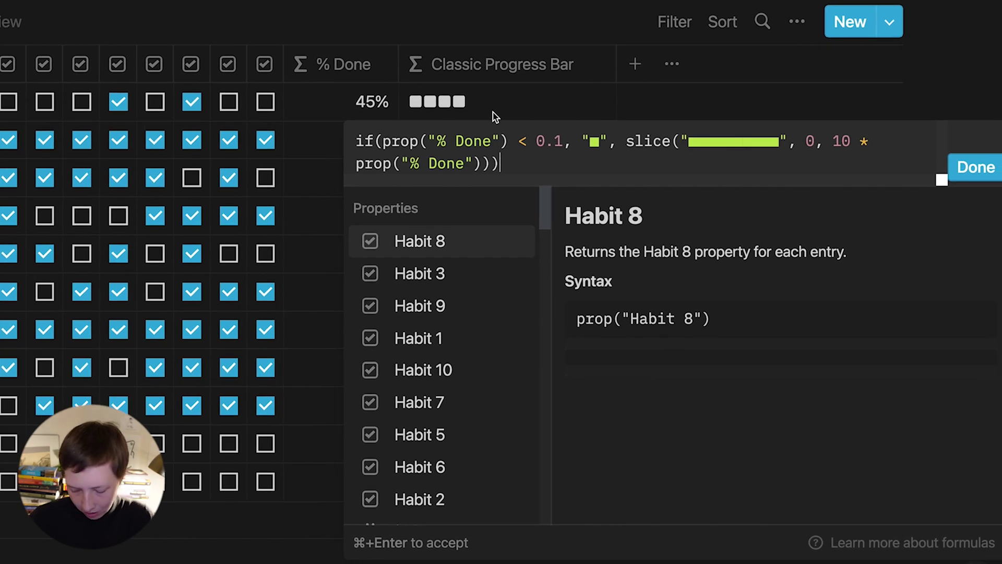
- Append + format(prop("% Done")) to the end of the Classic Progress Bar formula
text(+ )
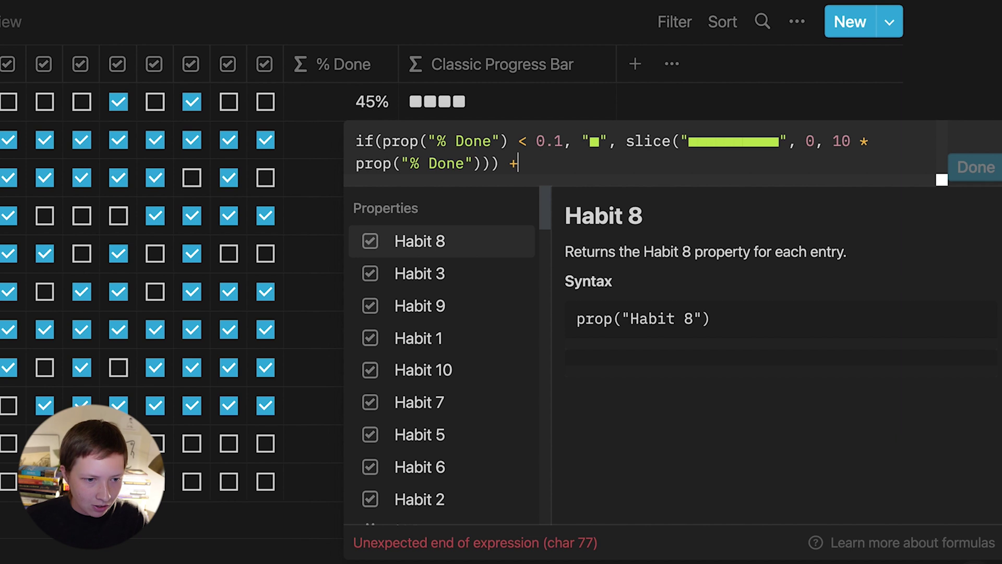
text(" ")
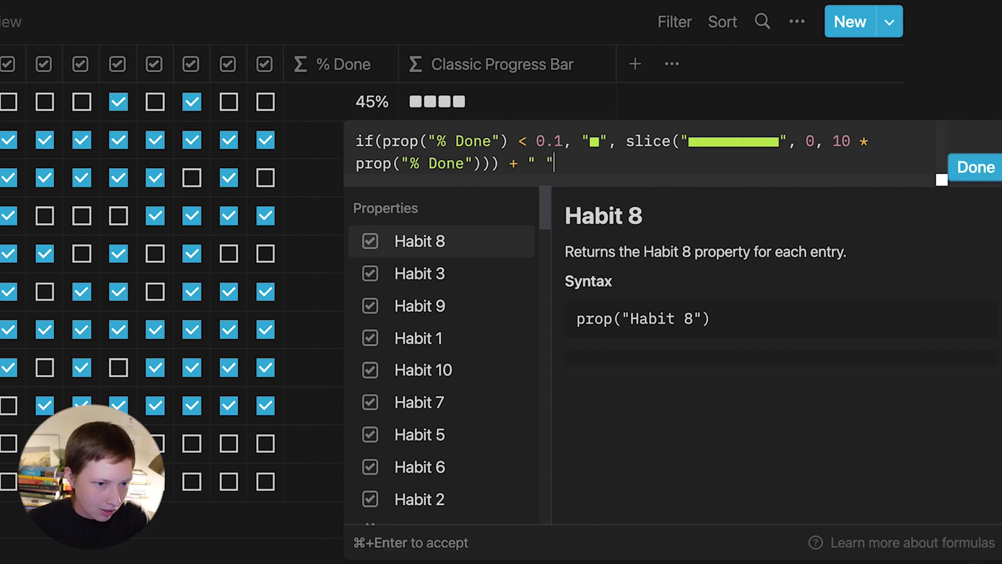
text(this)
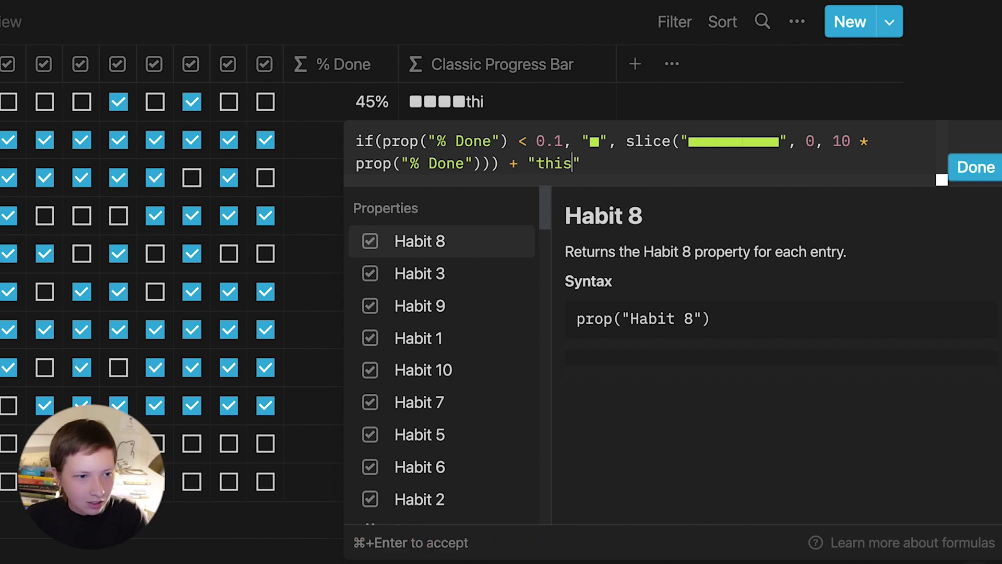
click(606, 166)
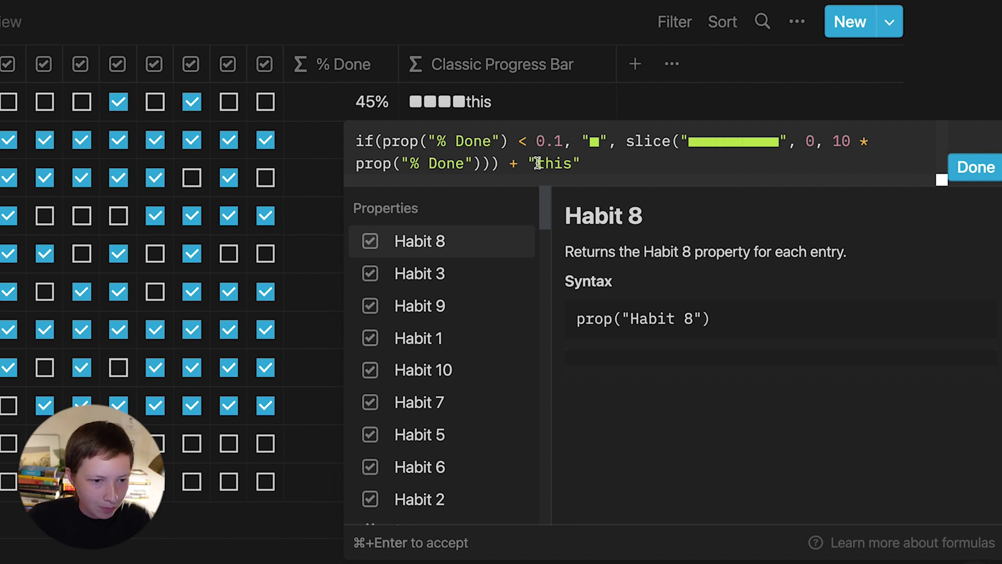
key(BackSpace)
key(BackSpace)
key(BackSpace)
key(BackSpace)
key(BackSpace)
key(BackSpace)
scroll(479, 367, down, 4)
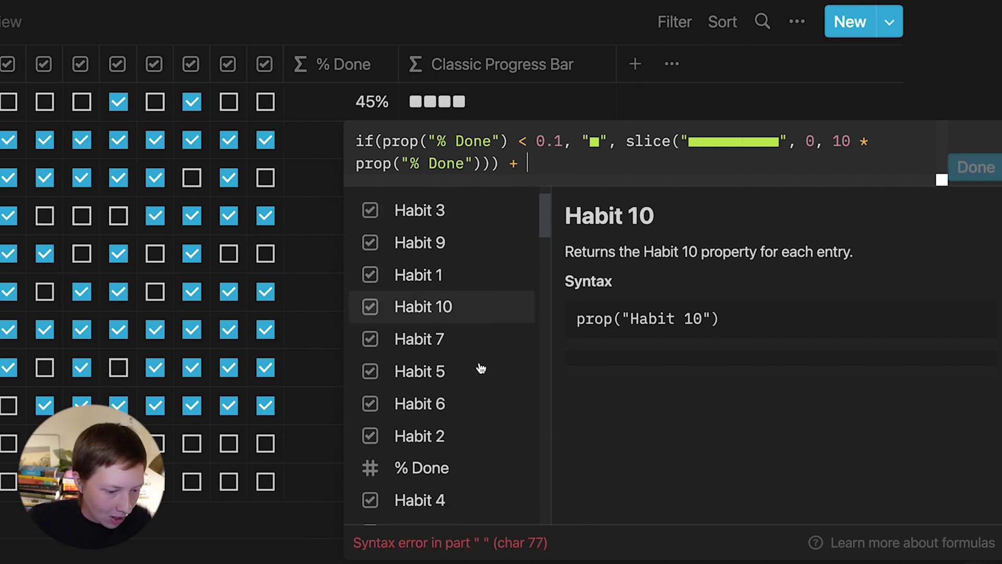
click(440, 315)
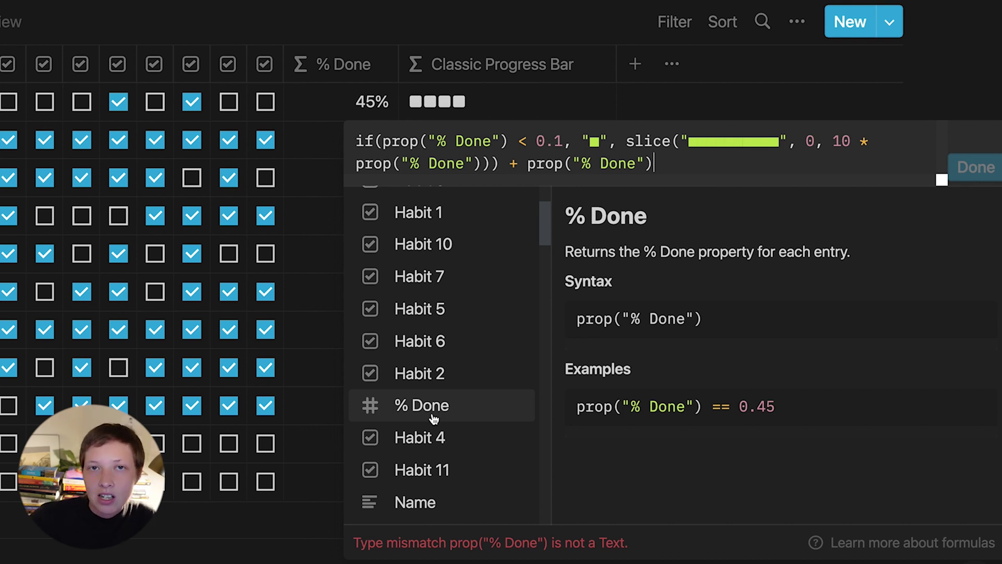
click(526, 163)
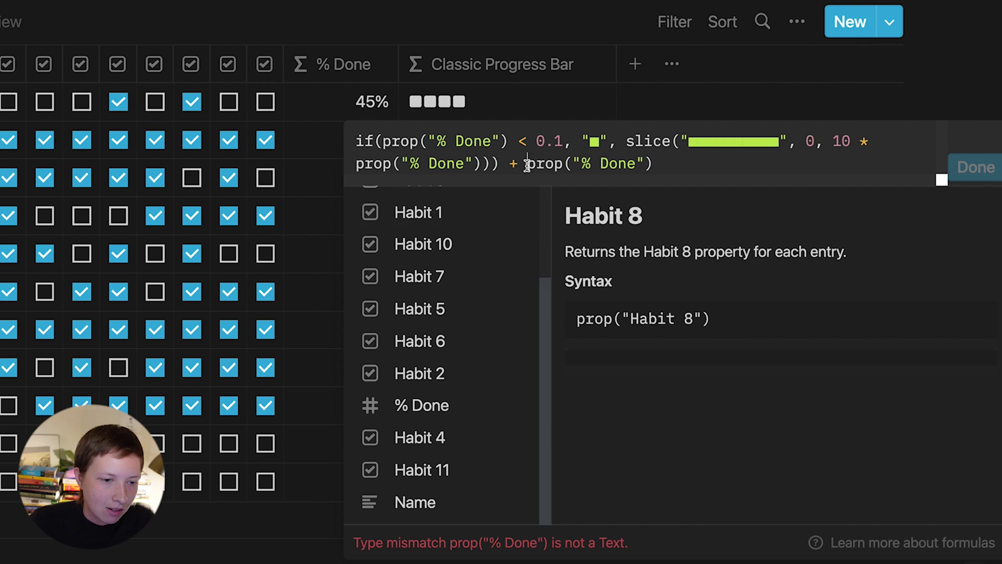
text(format)
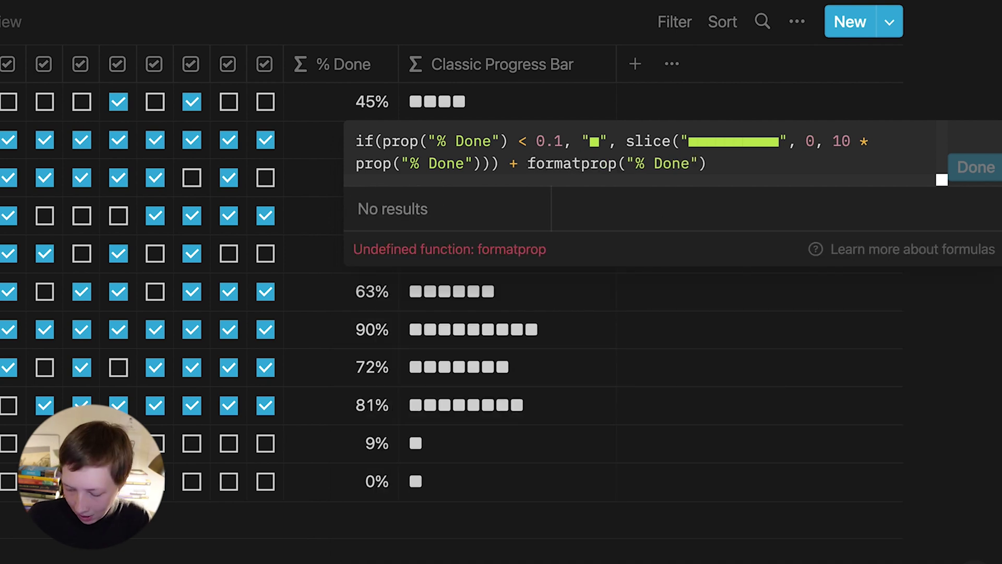
text(()
click(751, 164)
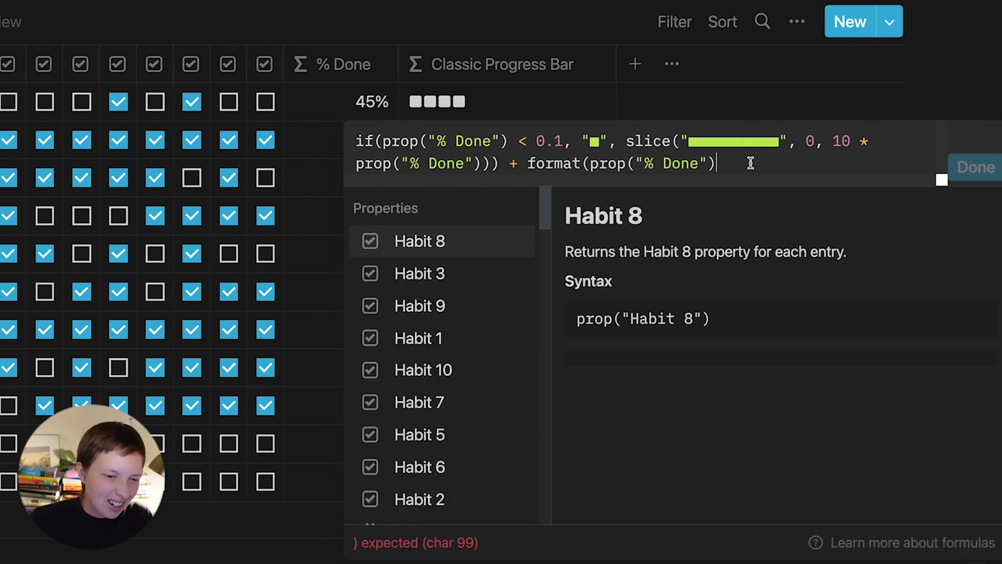
text())
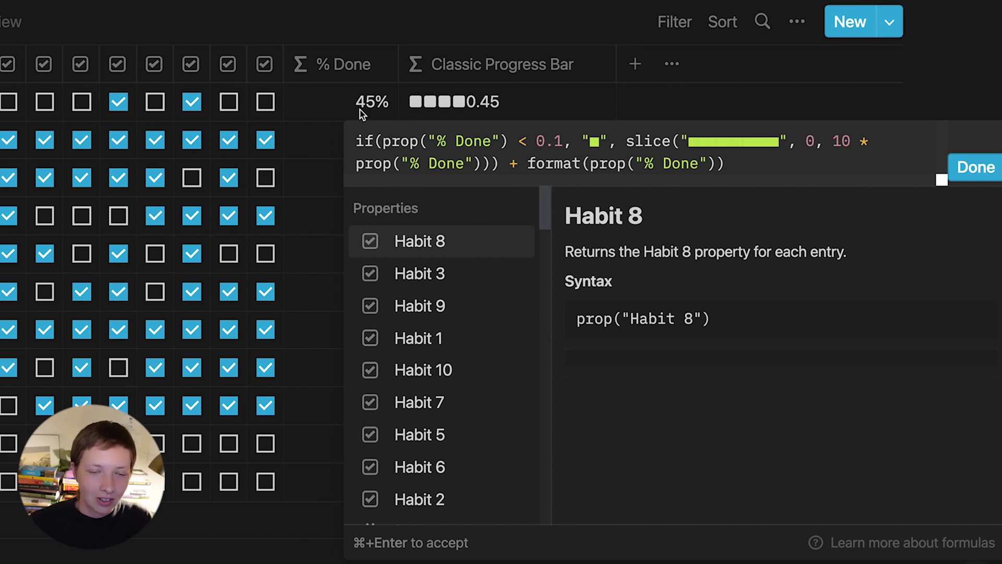
- Add a " " separator, multiply % Done by 100, append "%", and apply the formula
click(630, 158)
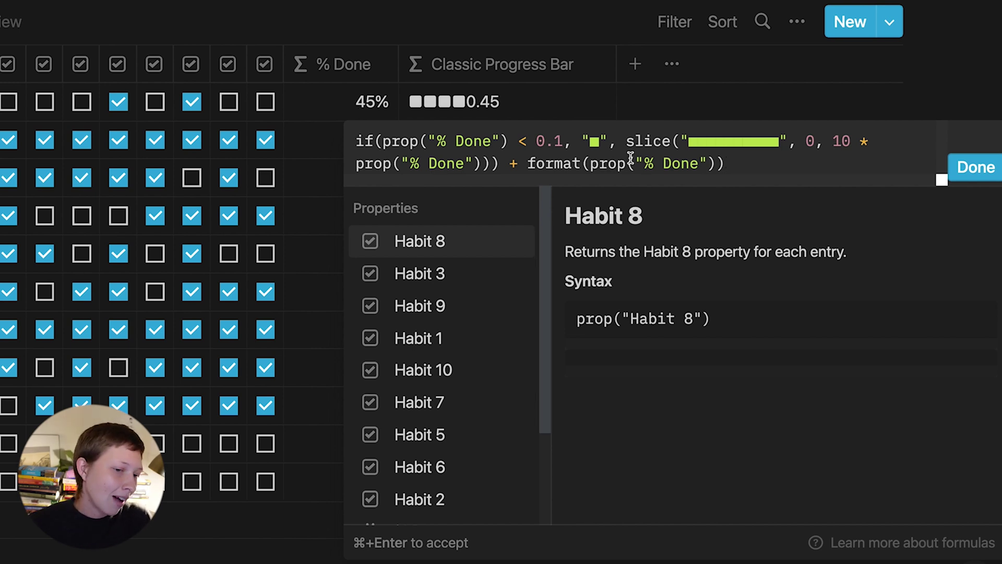
click(528, 165)
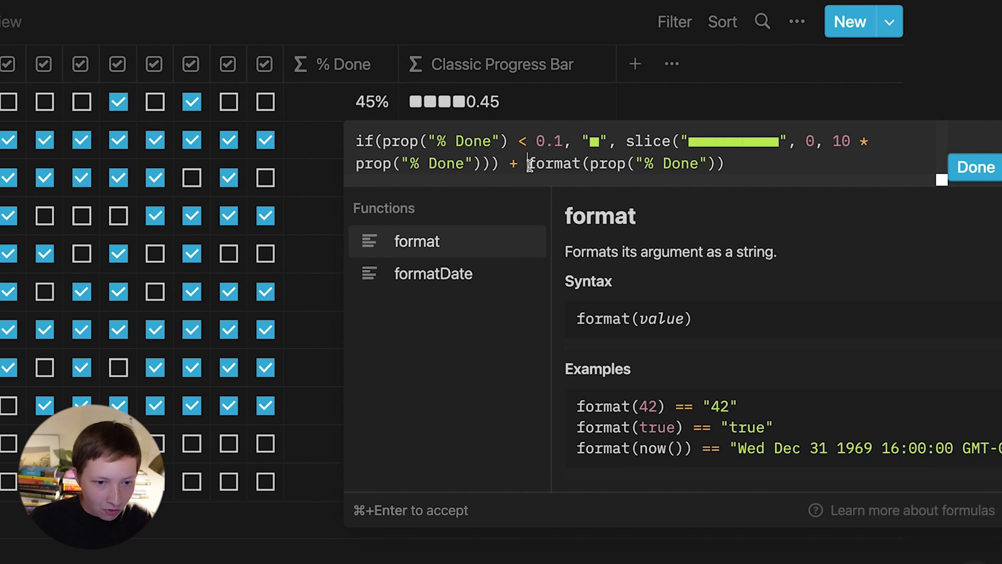
text(" " )
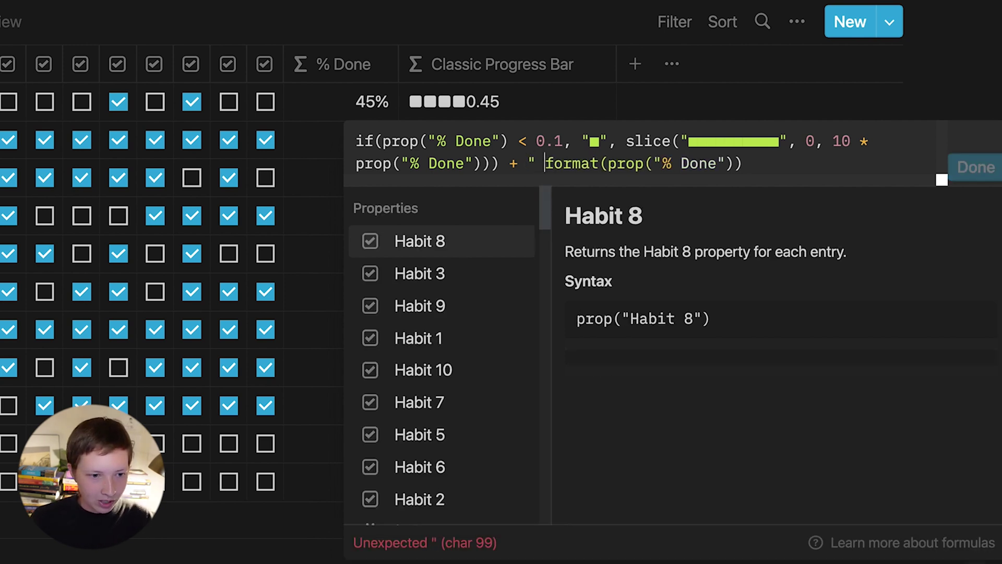
text(+)
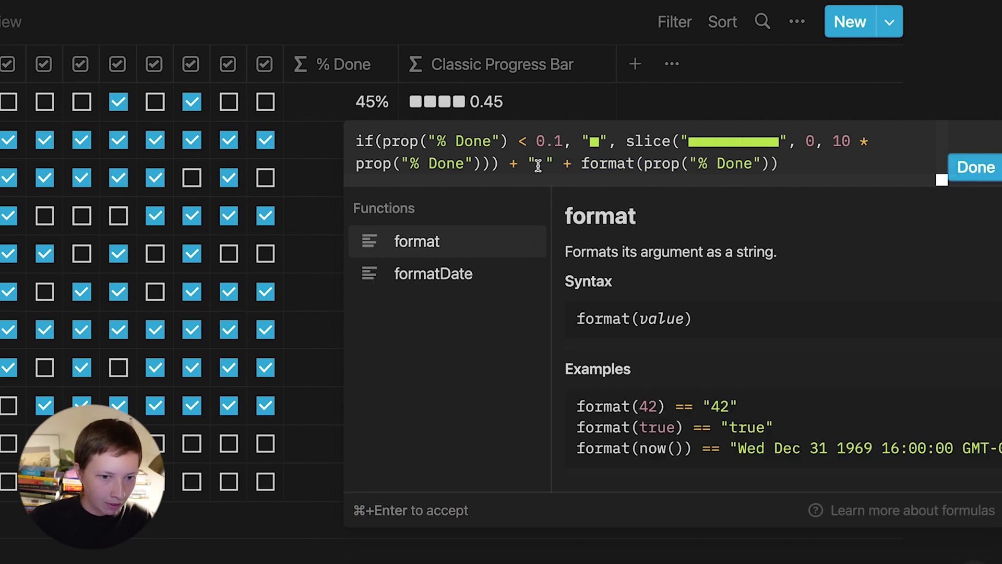
click(643, 165)
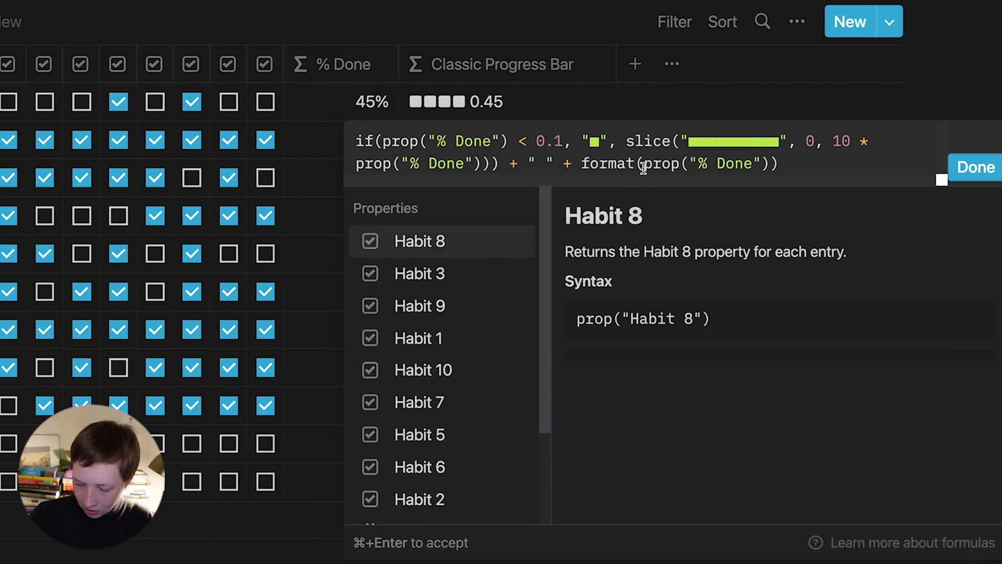
text(100 *)
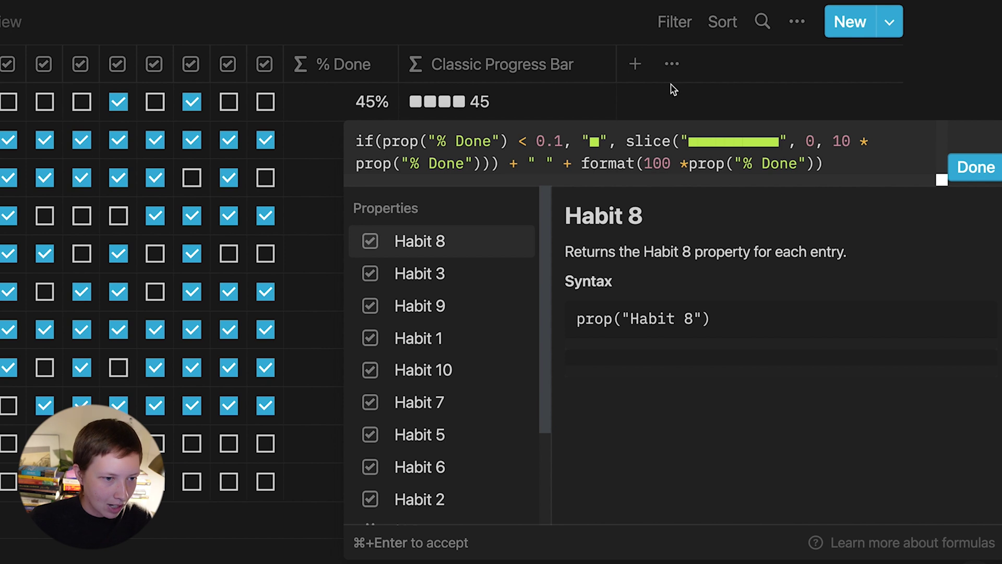
click(856, 166)
text(+ ")
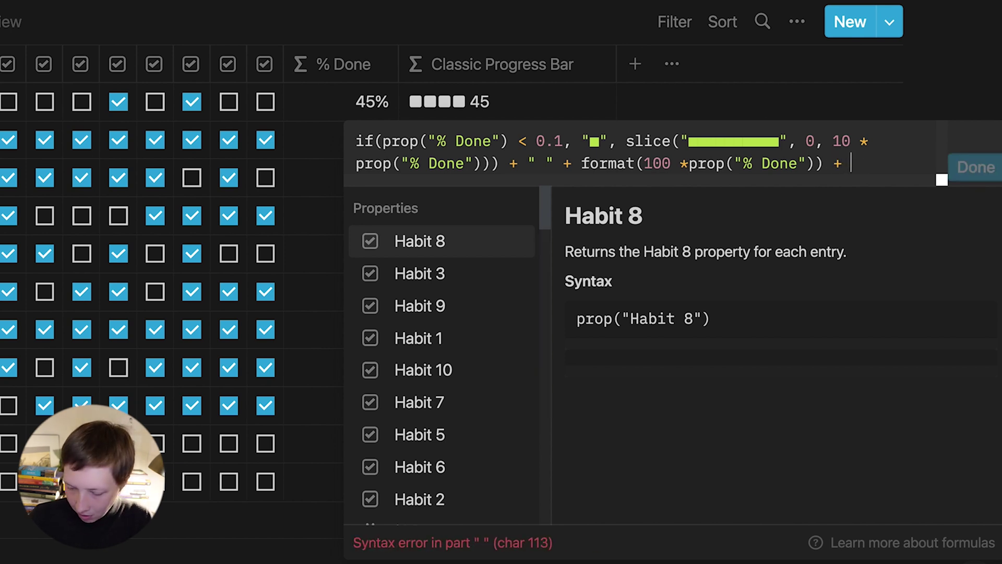
text(")
key(Left)
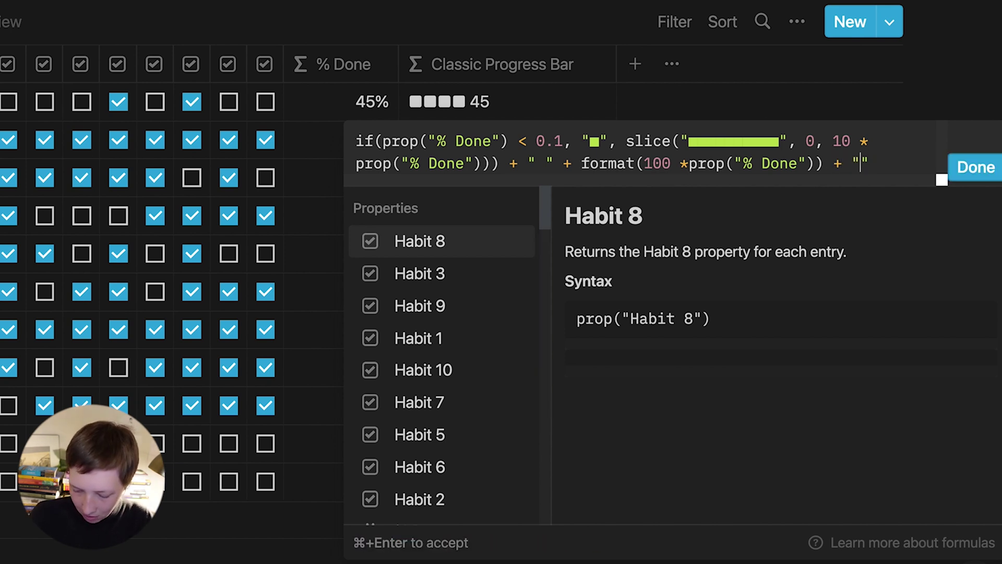
text(%)
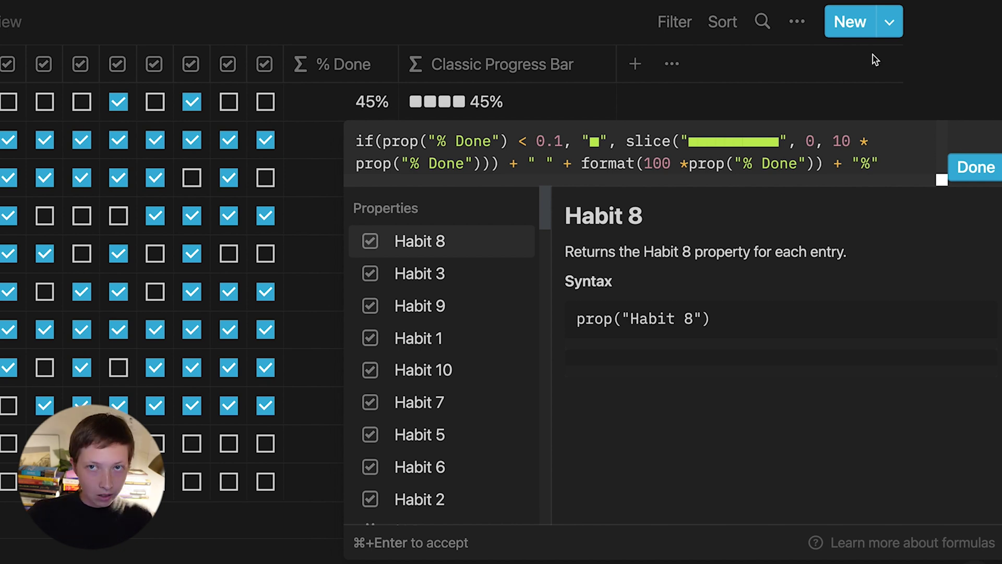
click(974, 176)
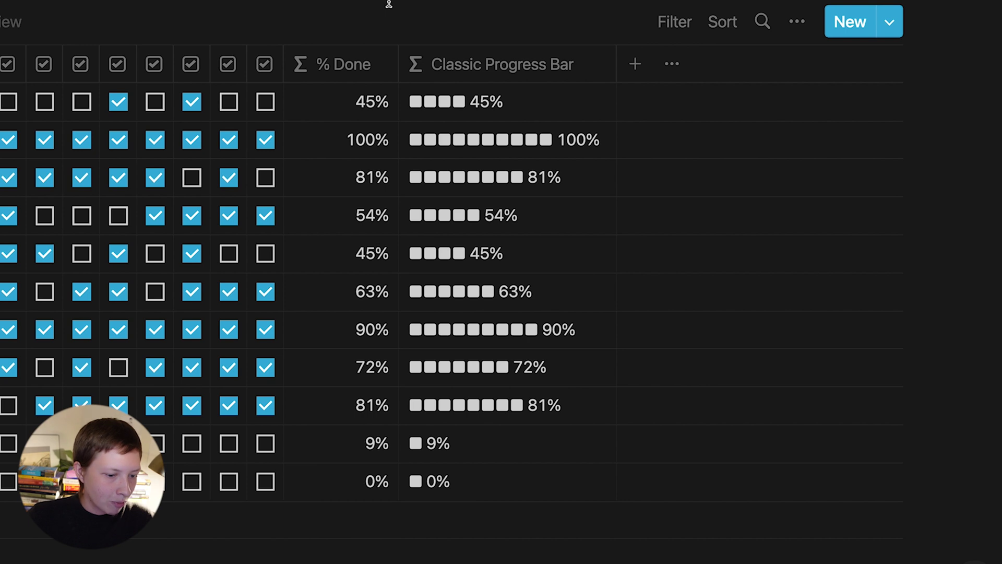
click(318, 75)
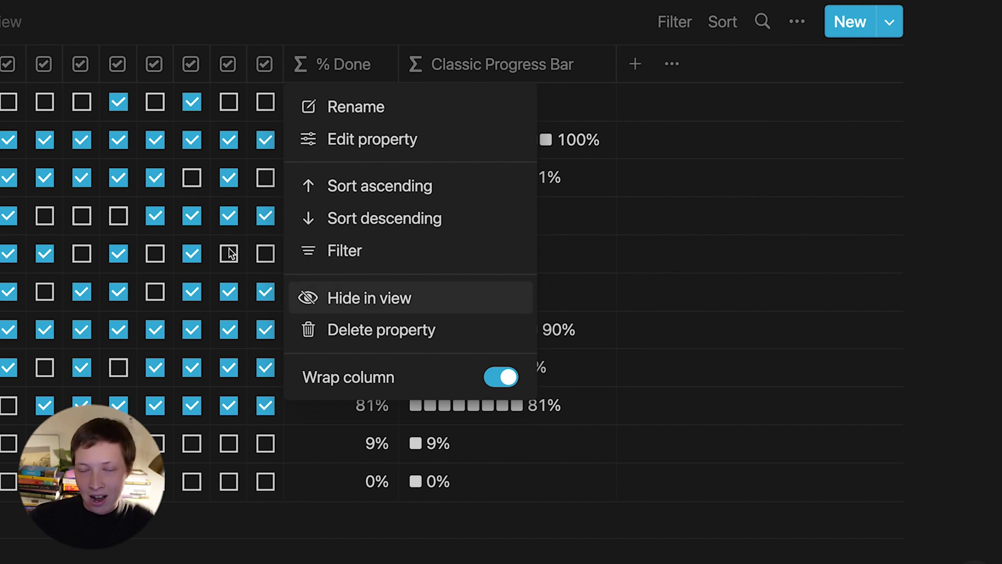
key(Escape)
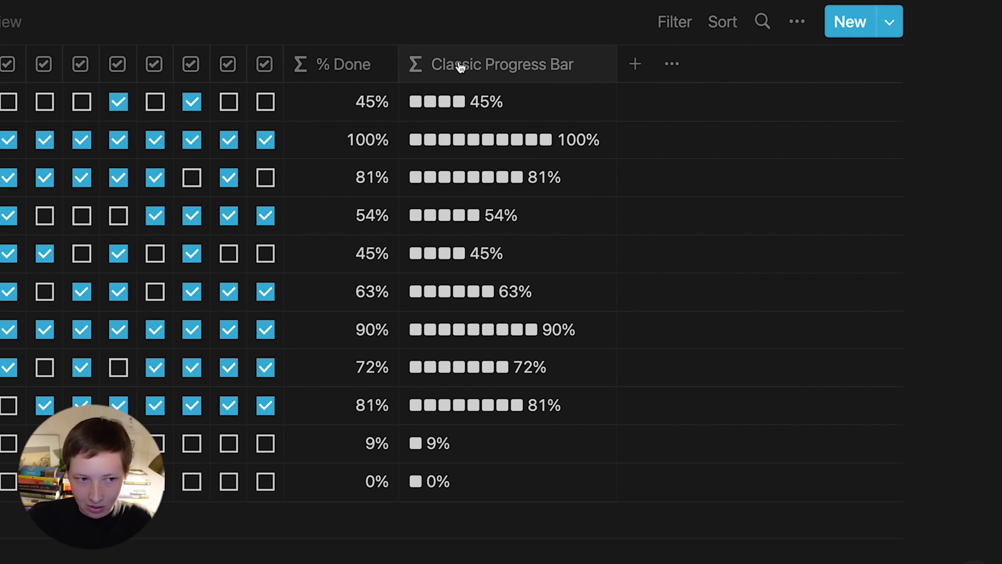
scroll(459, 65, up, 10)
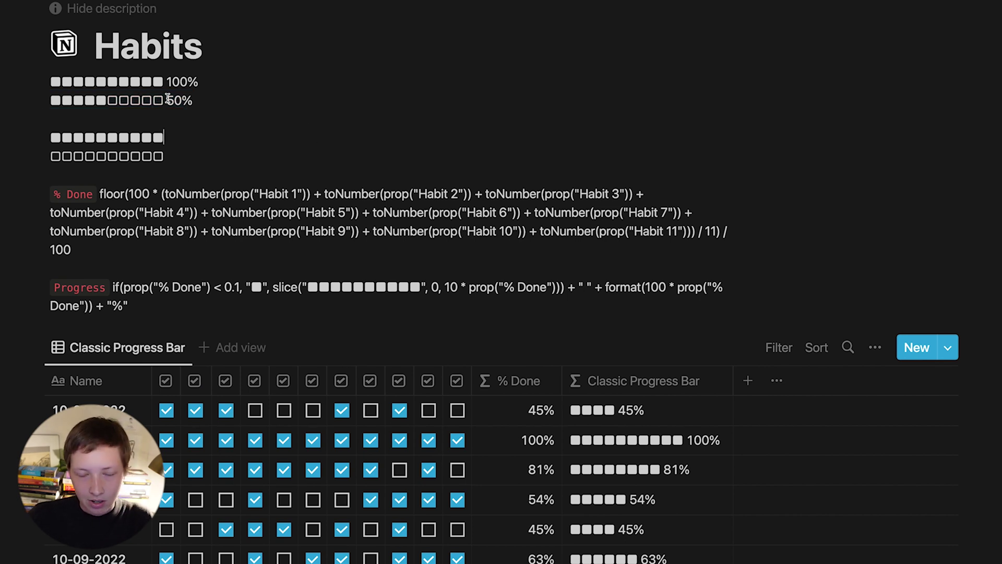
scroll(225, 100, down, 5)
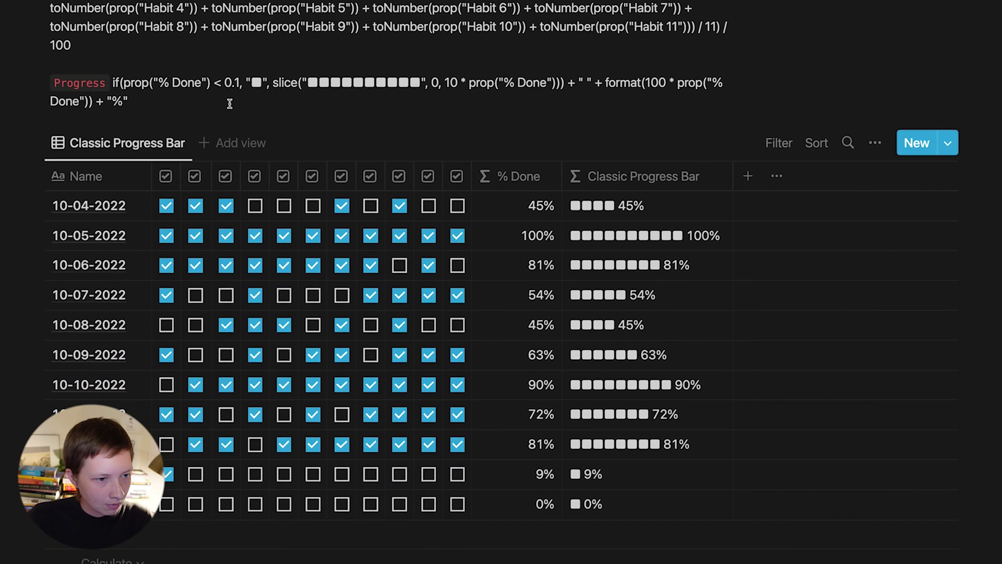
- Hide Classic Progress Bar from the view and add a Formula property named 'Full Progress Bar'
click(635, 166)
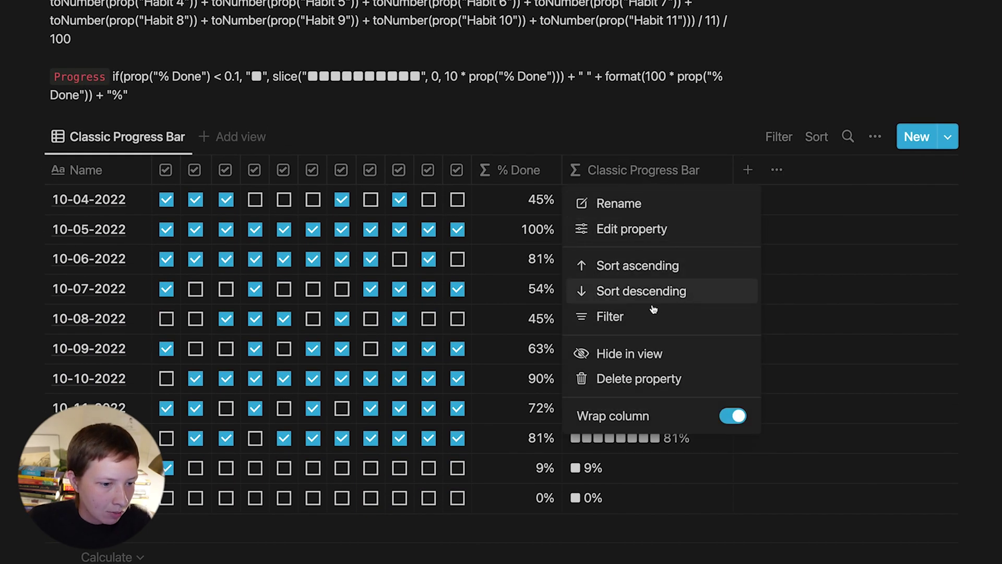
click(624, 355)
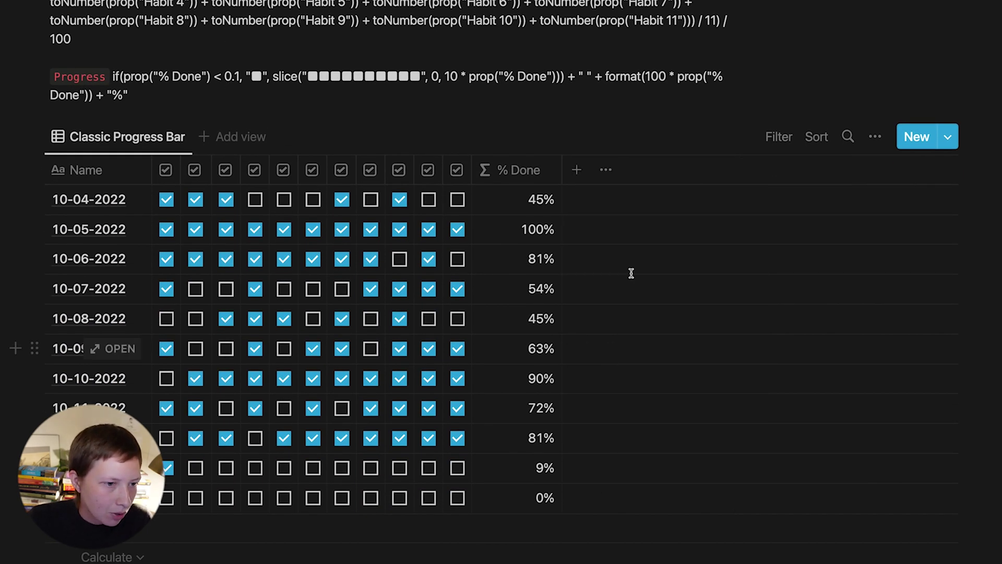
click(578, 172)
text(F)
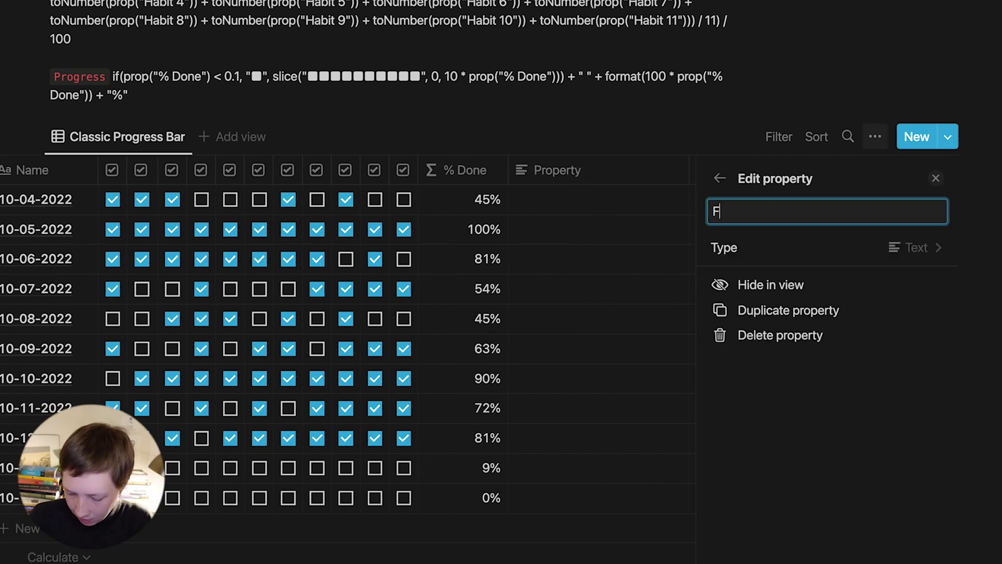
text(ull P)
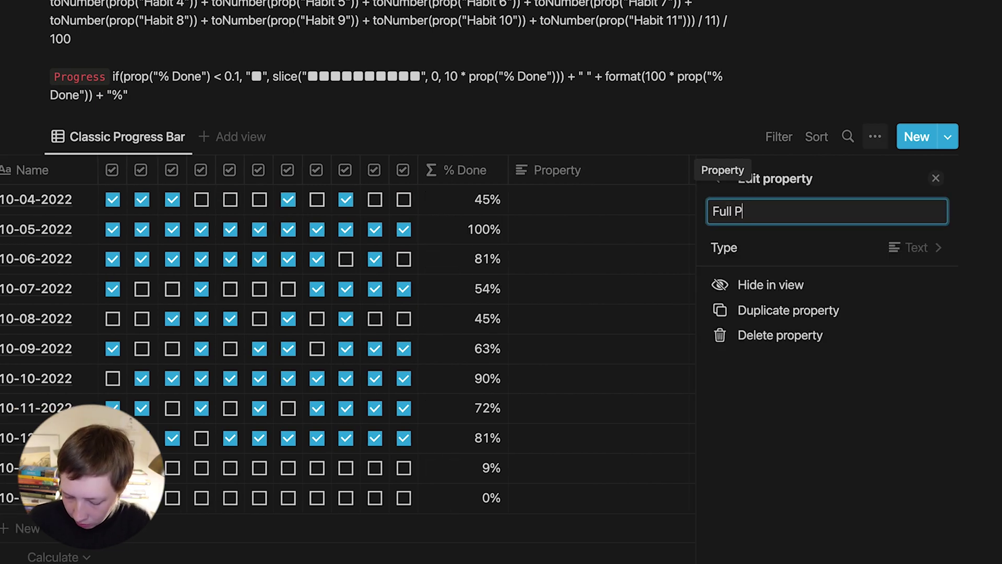
text(rogress)
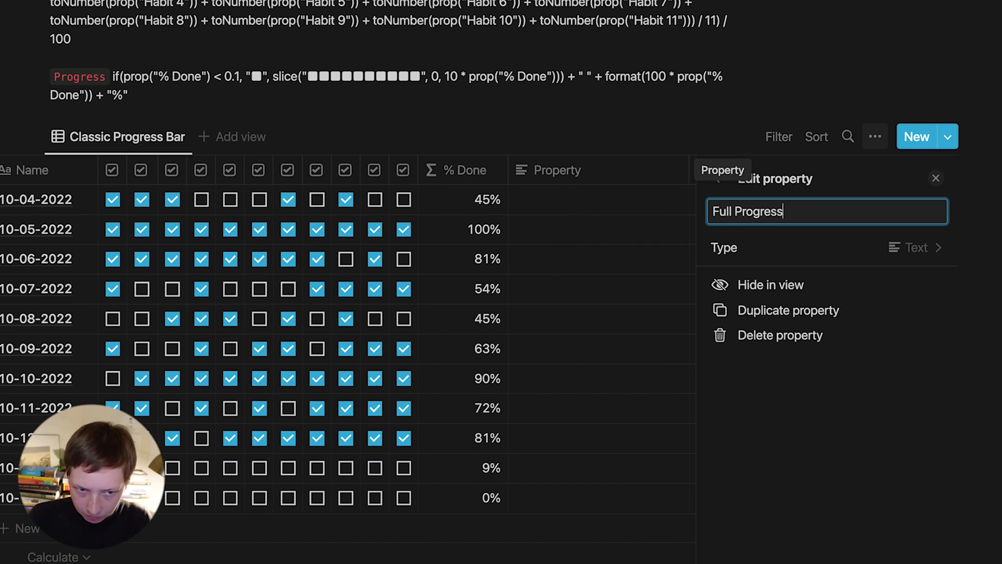
text( Bar)
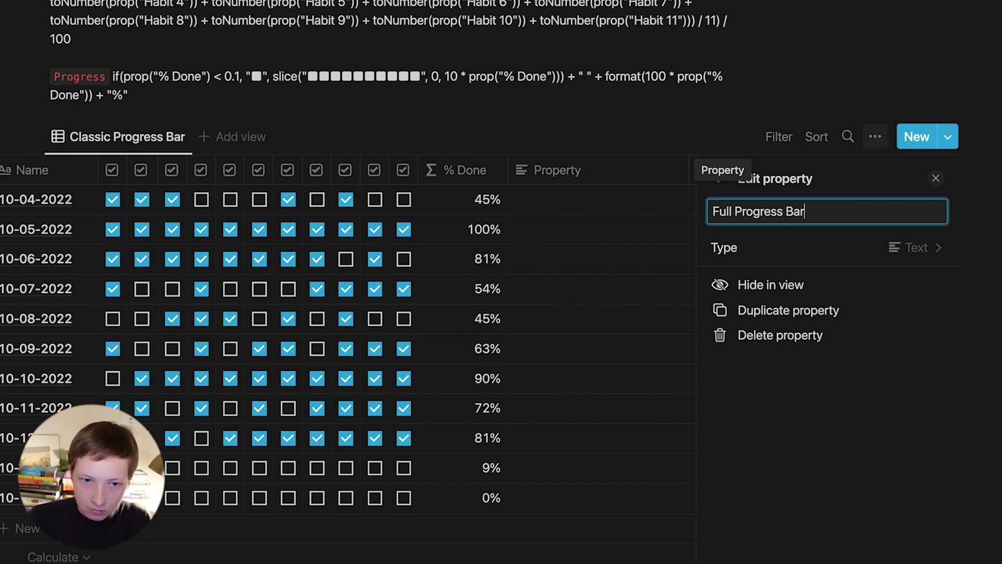
click(762, 251)
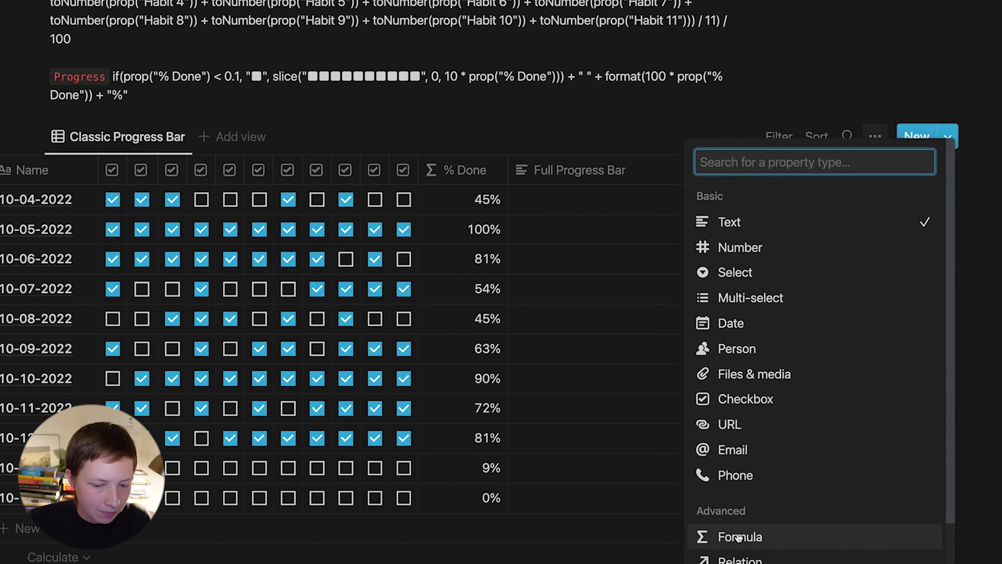
click(738, 537)
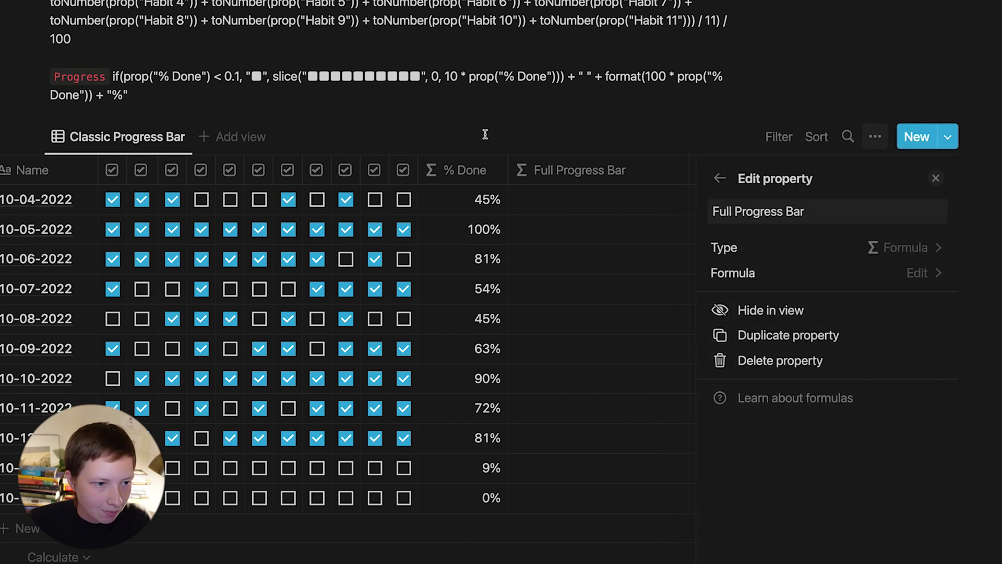
key(Escape)
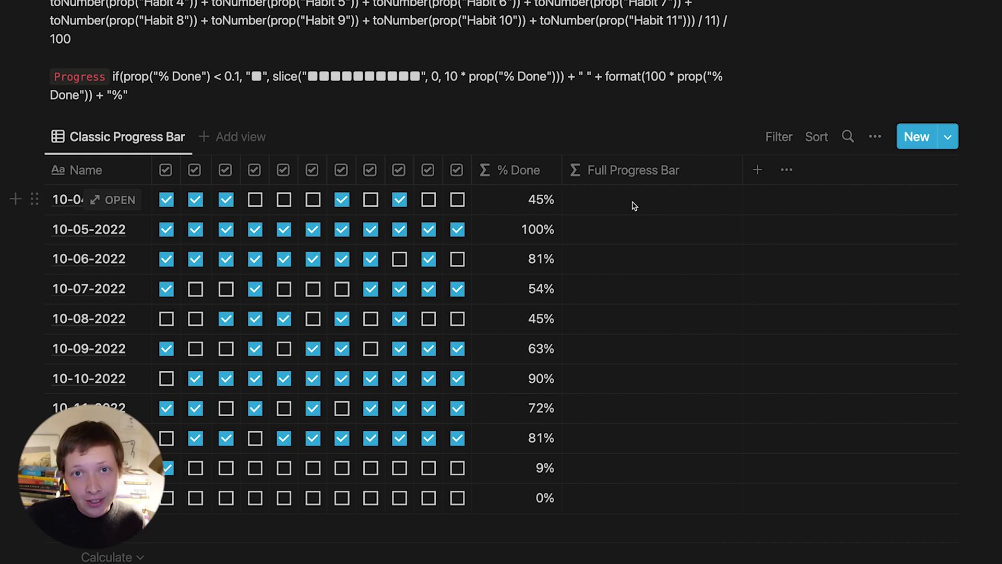
scroll(635, 205, up, 5)
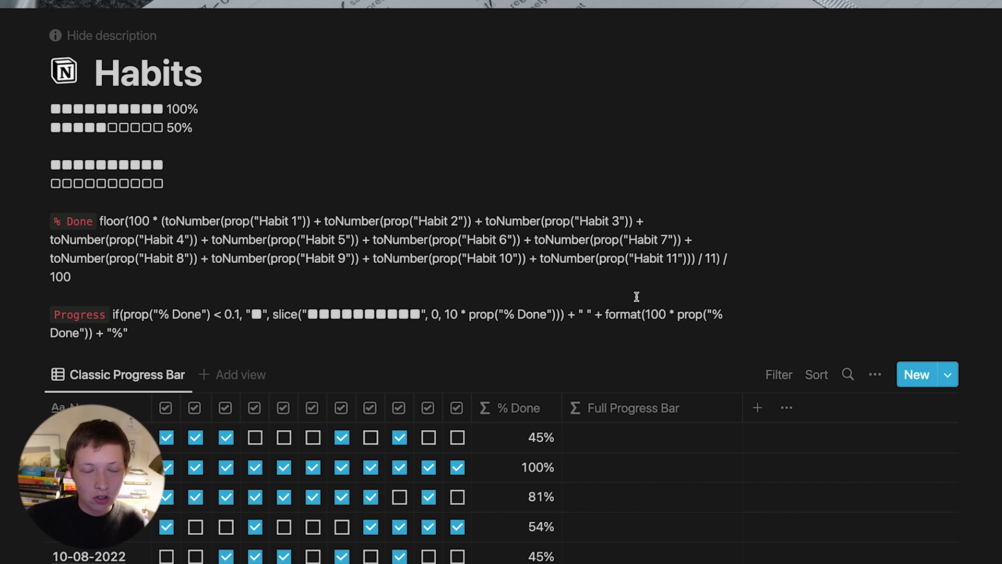
scroll(636, 297, down, 5)
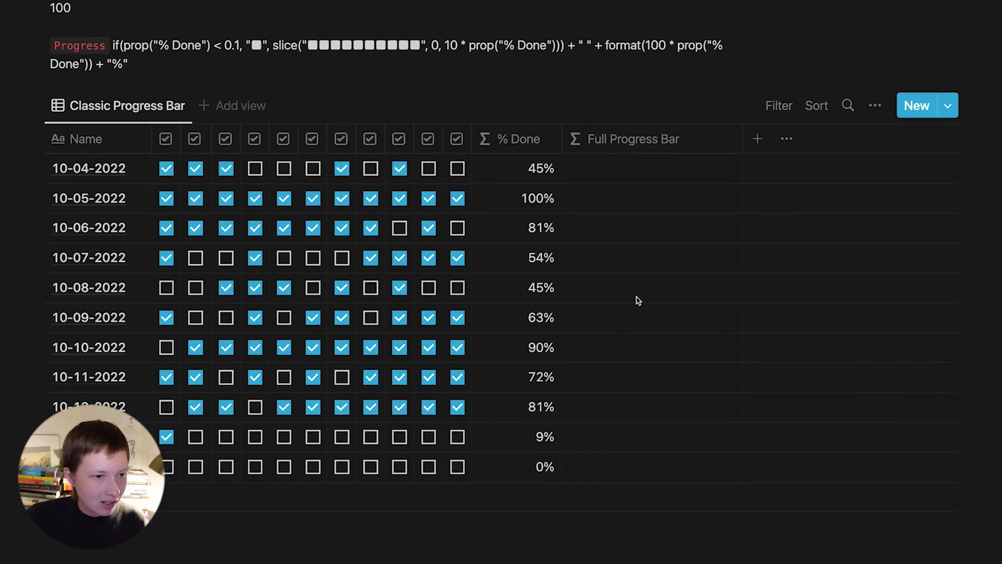
- Start the Full Progress Bar formula as slice("", 0, 0) and copy the ten filled squares
click(599, 163)
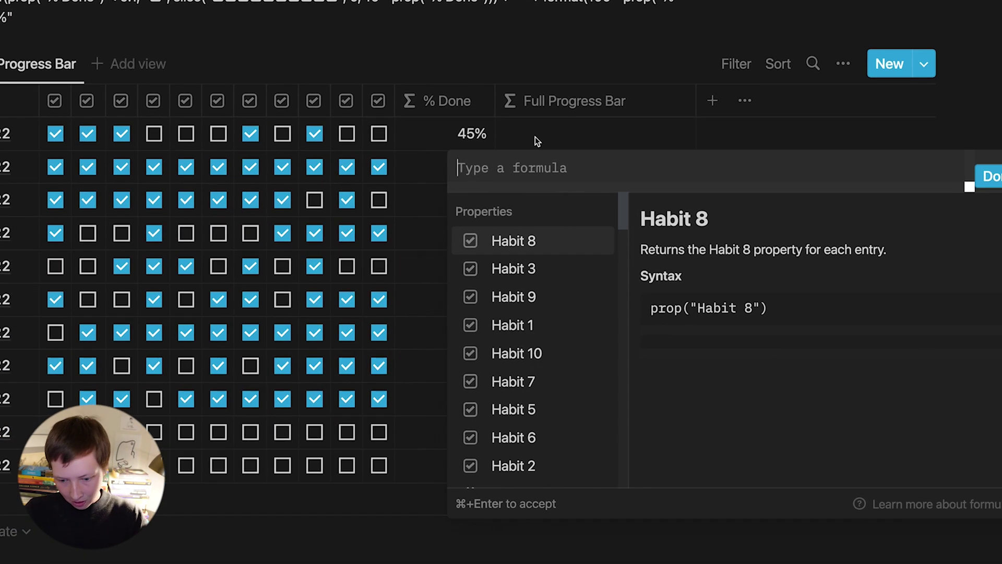
text(sli)
key(Tab)
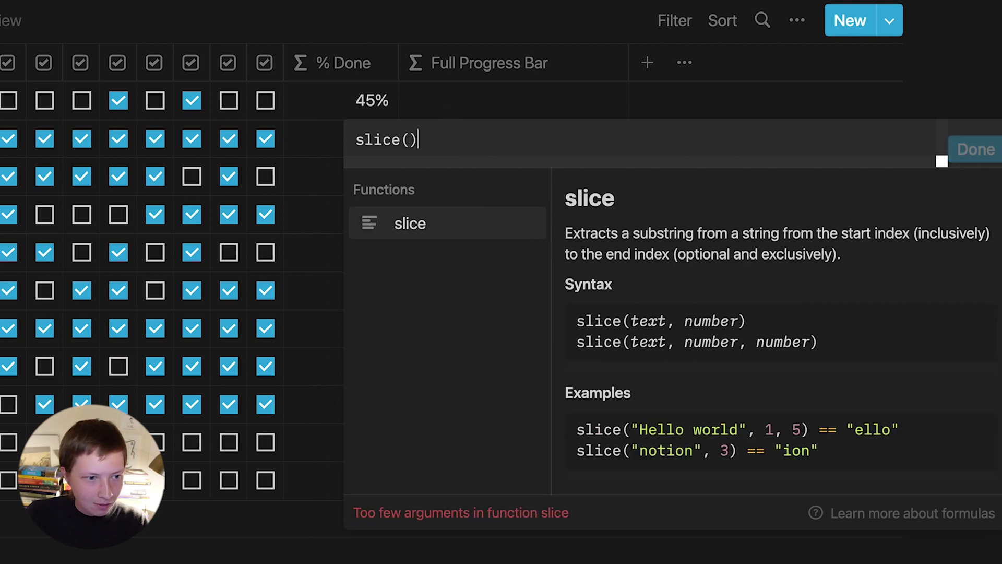
text("", 0, 0)
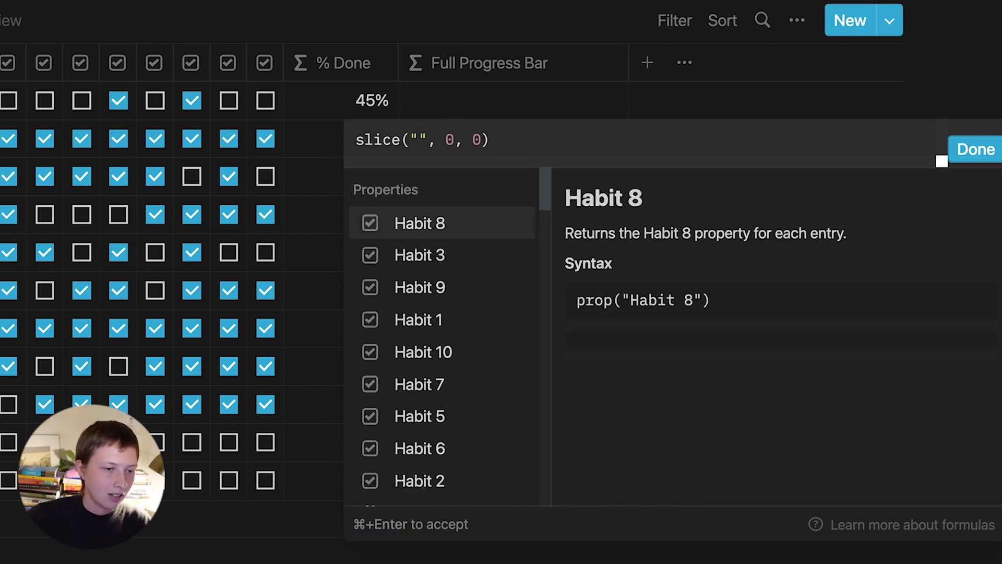
click(960, 149)
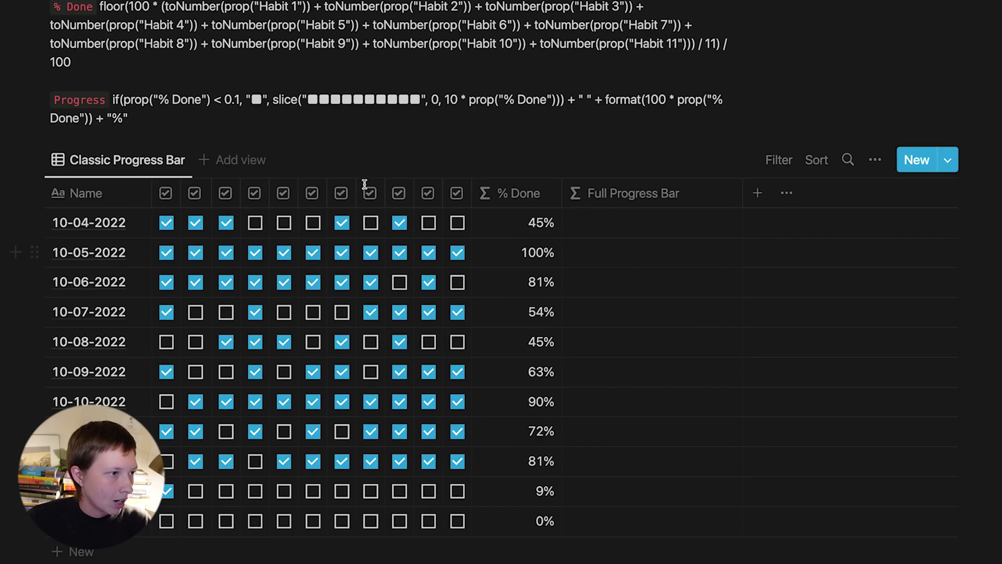
scroll(37, 201, up, 3)
drag(45, 171, 161, 171)
key(super+c)
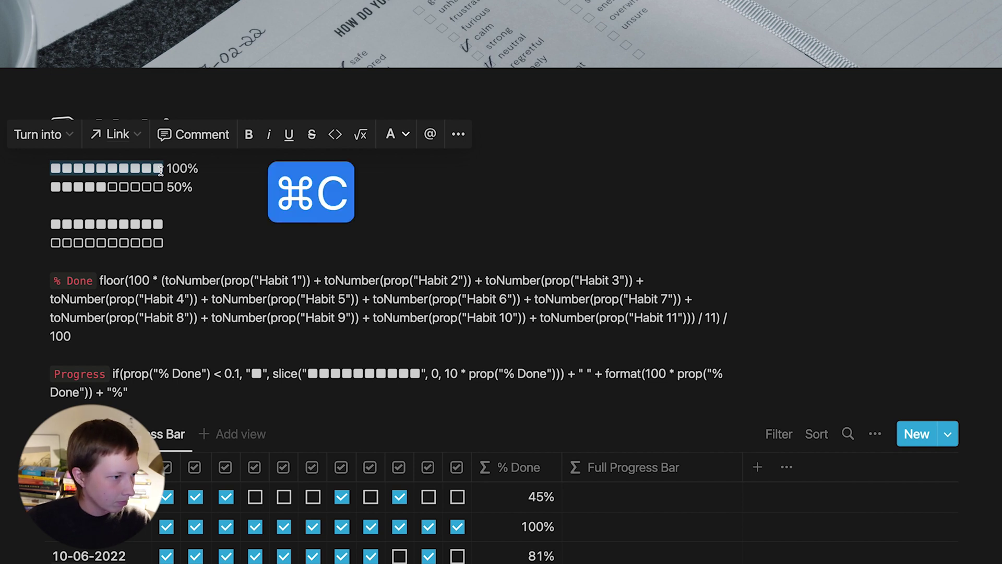
scroll(501, 344, down, 5)
scroll(502, 344, down, 3)
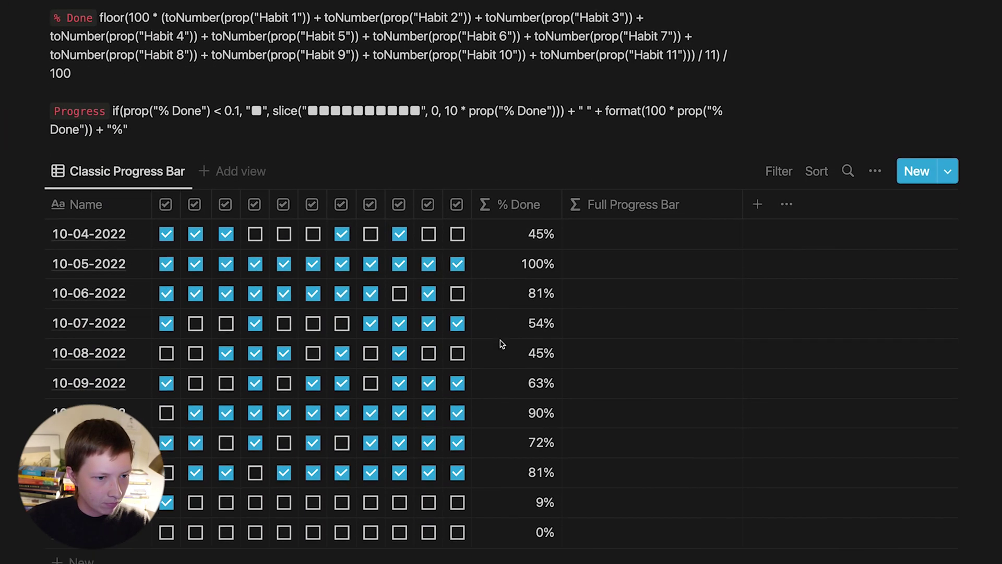
- Paste the filled squares into the slice, set its end to 10 * prop("% Done"), and apply
click(595, 138)
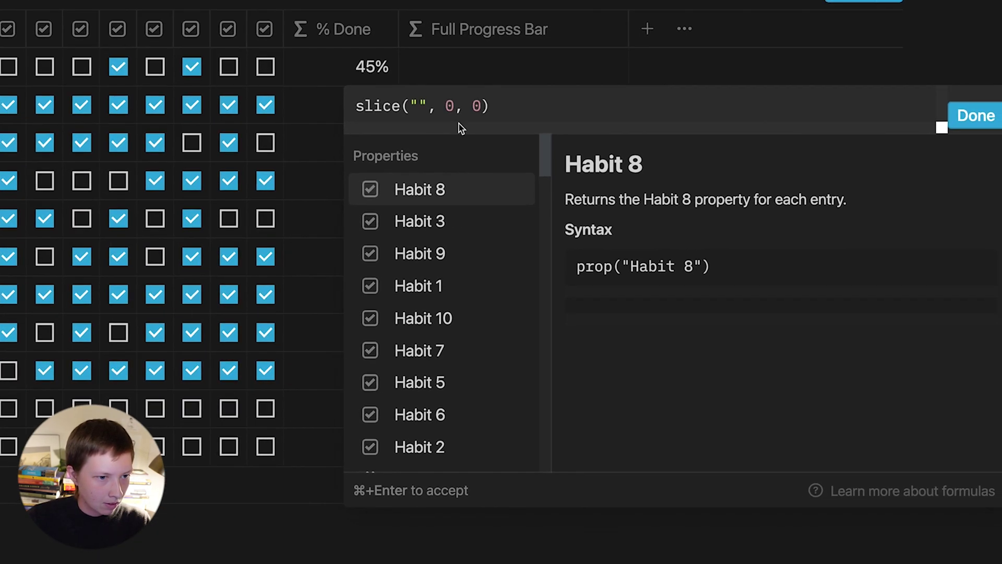
click(419, 104)
key(super+v)
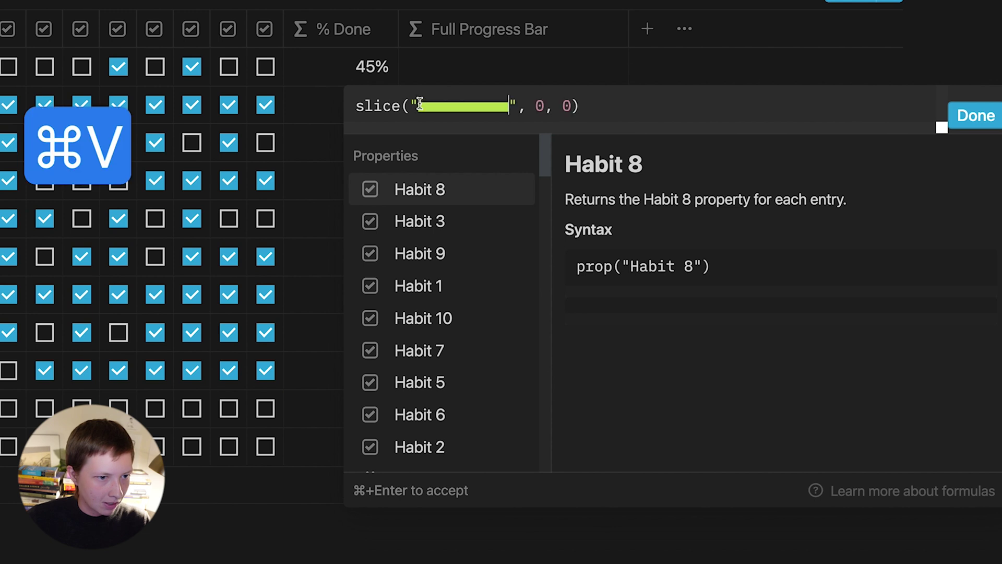
click(574, 106)
key(BackSpace)
text(10 *)
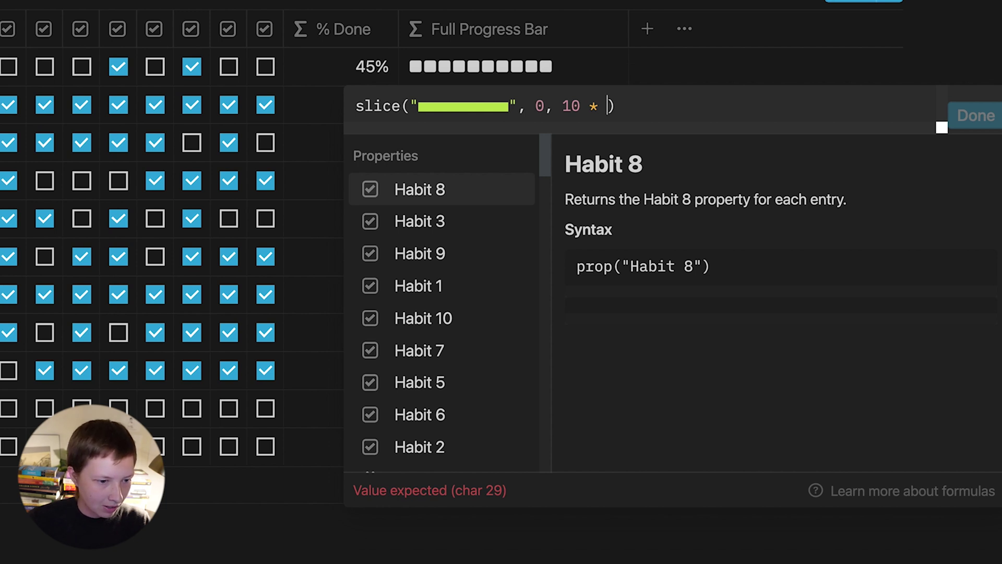
scroll(524, 315, down, 3)
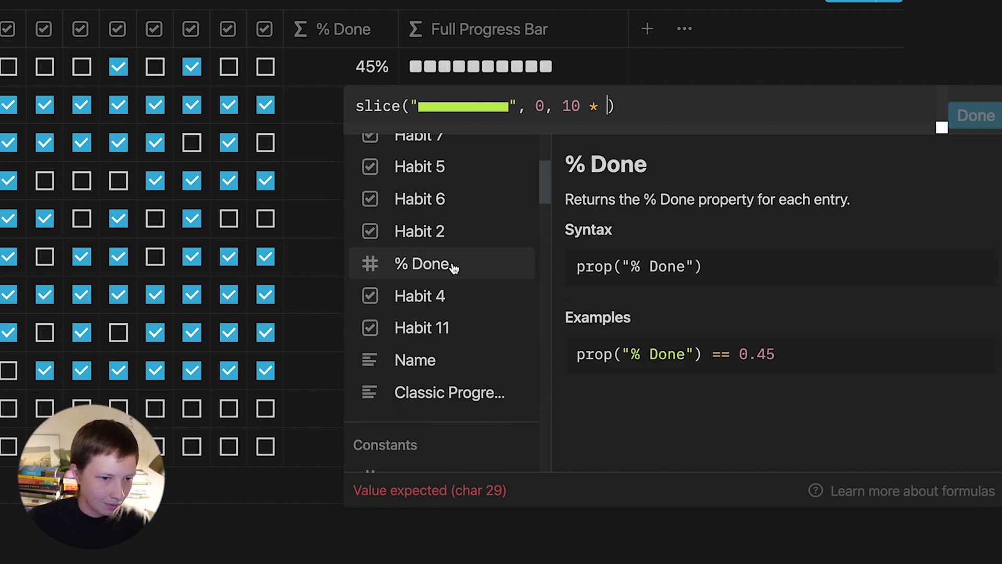
click(453, 264)
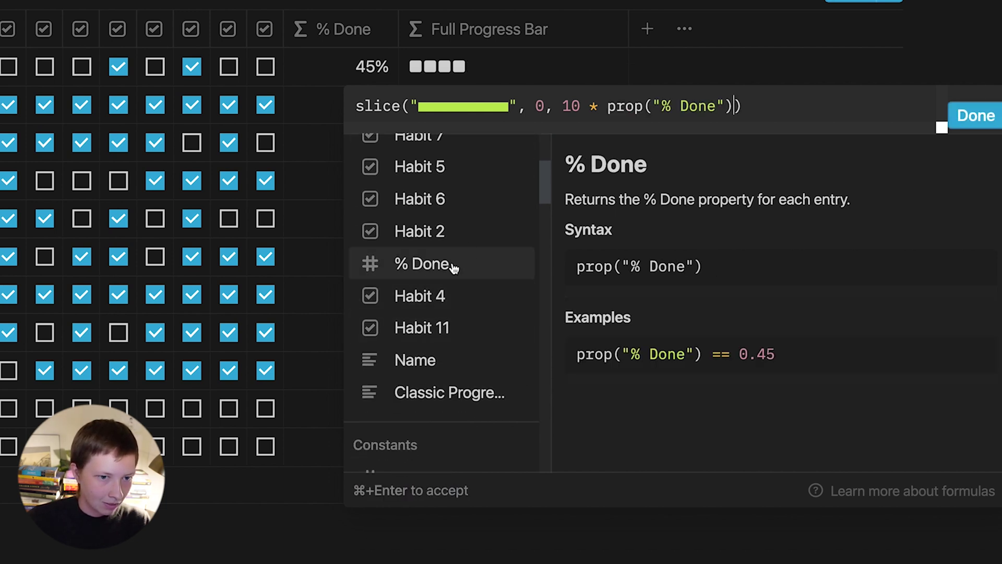
click(975, 115)
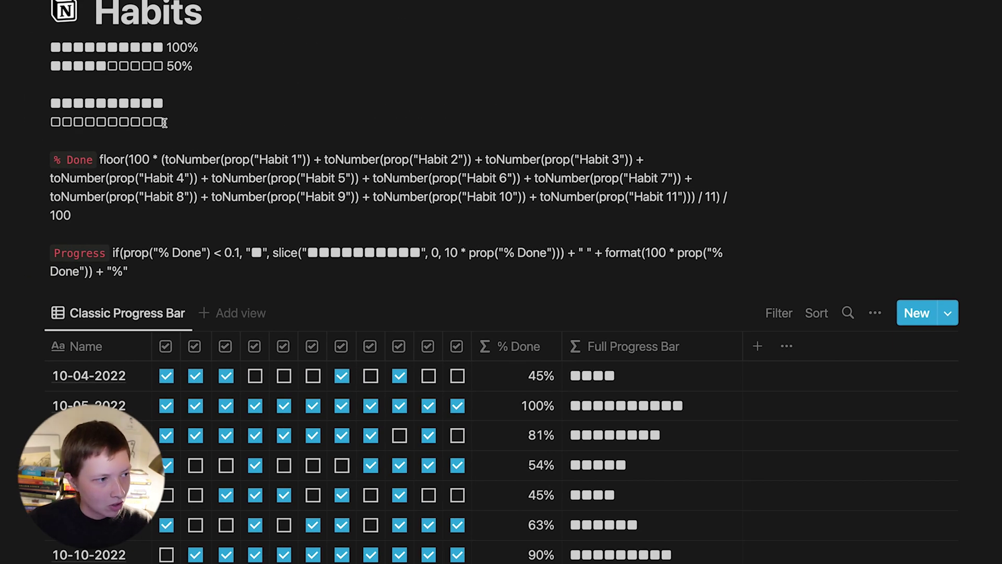
- Copy the ten empty squares and add a Formula property named 'Temp'
drag(164, 122, 50, 122)
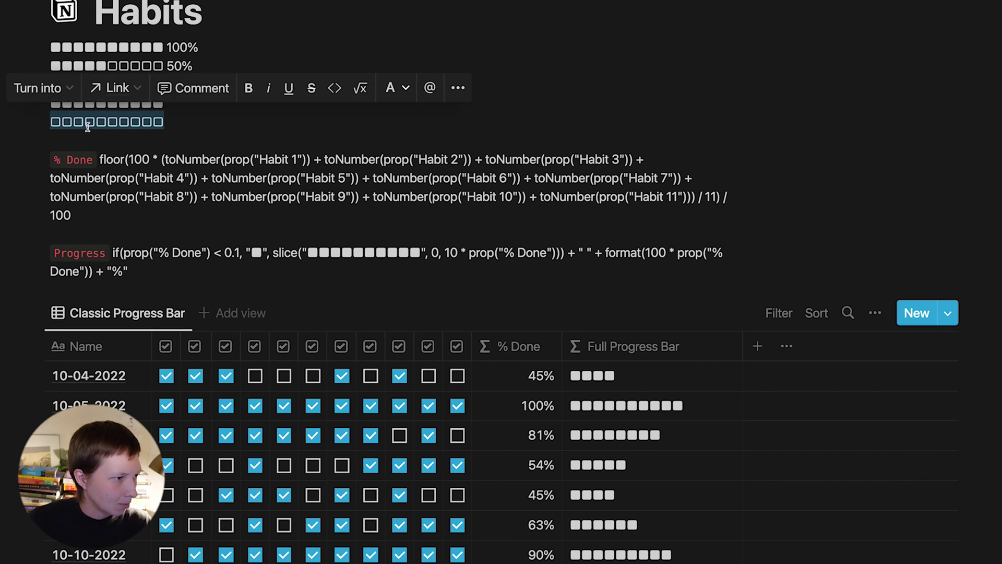
key(super+c)
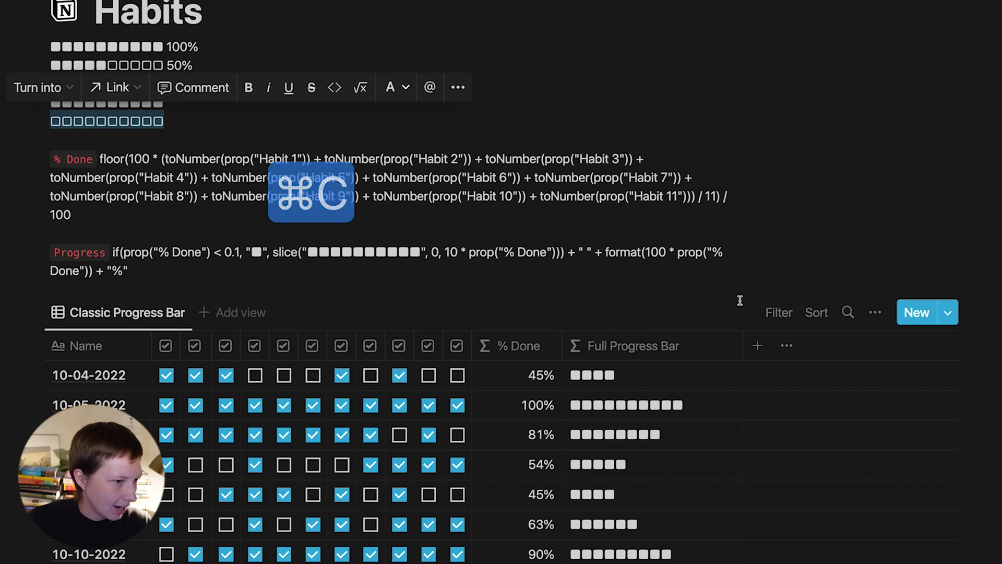
scroll(739, 292, down, 5)
click(758, 66)
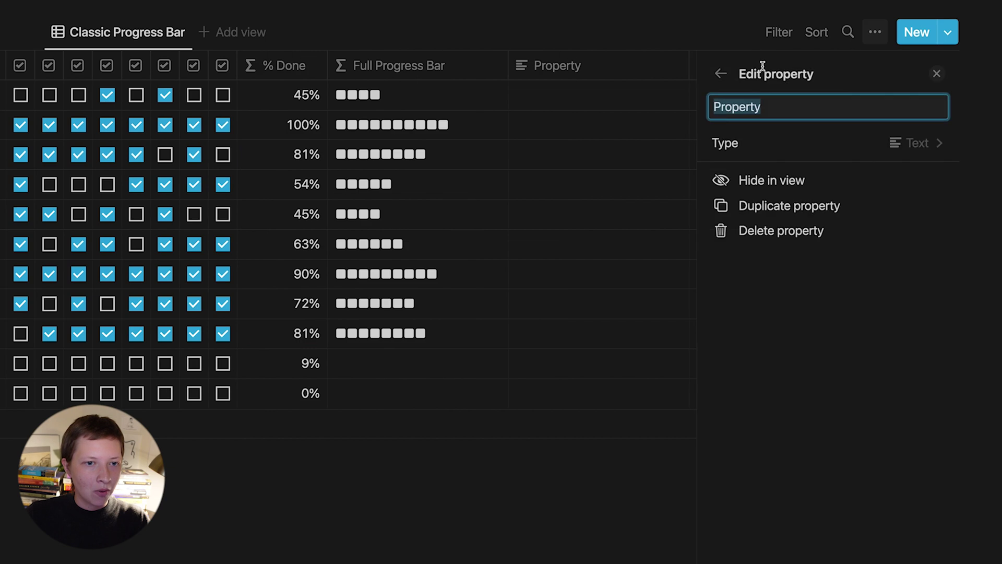
text(Temp)
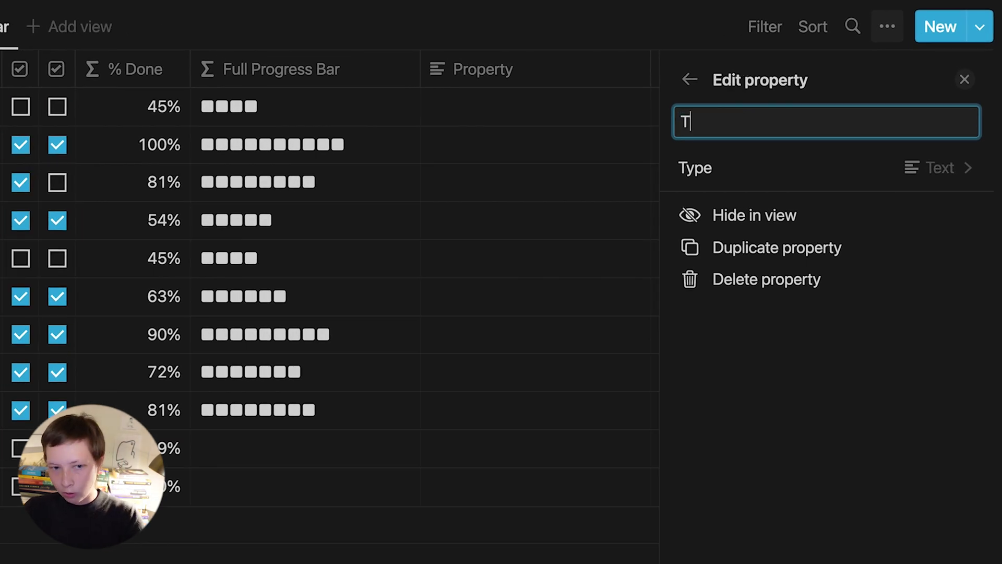
click(801, 159)
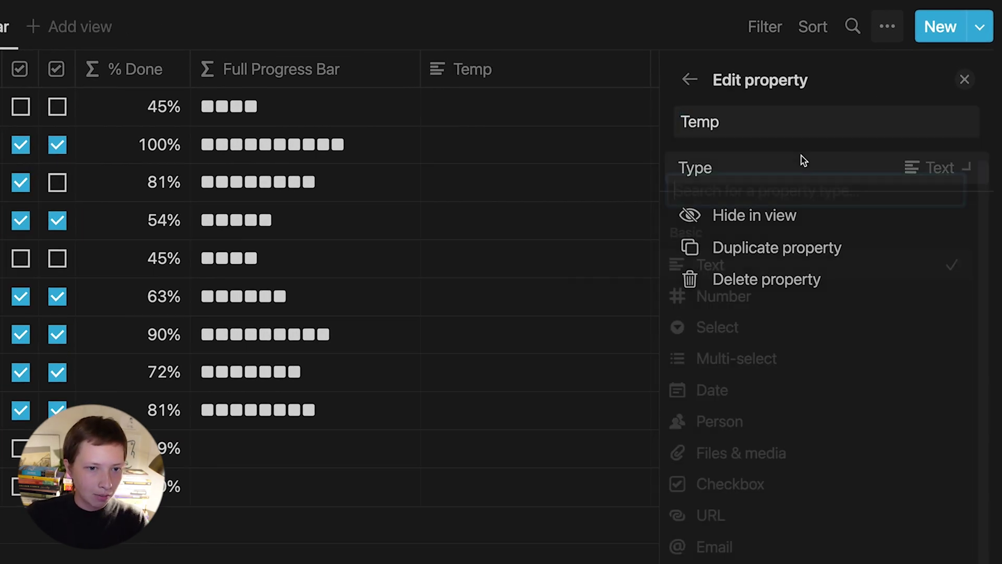
scroll(767, 551, down, 2)
click(768, 551)
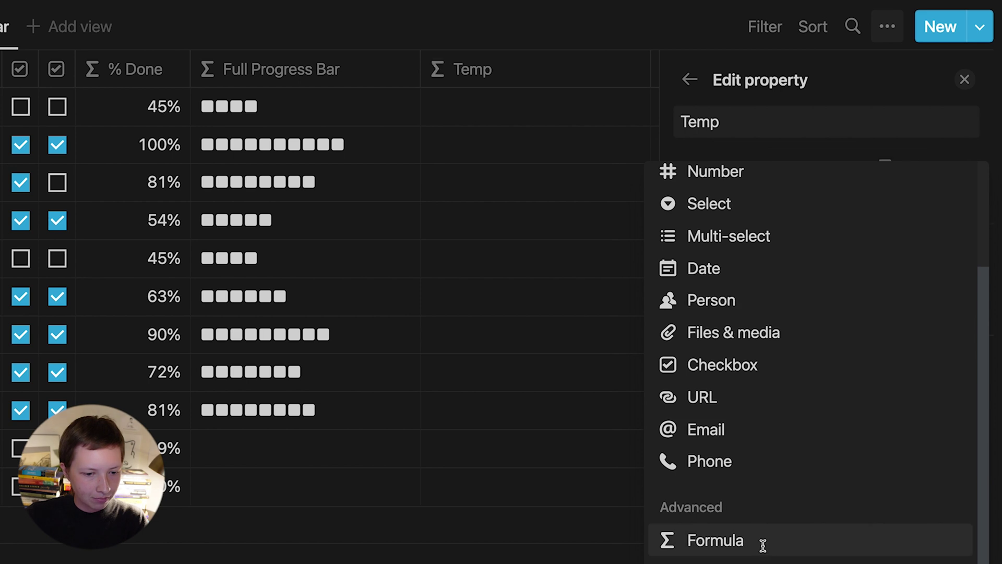
click(965, 80)
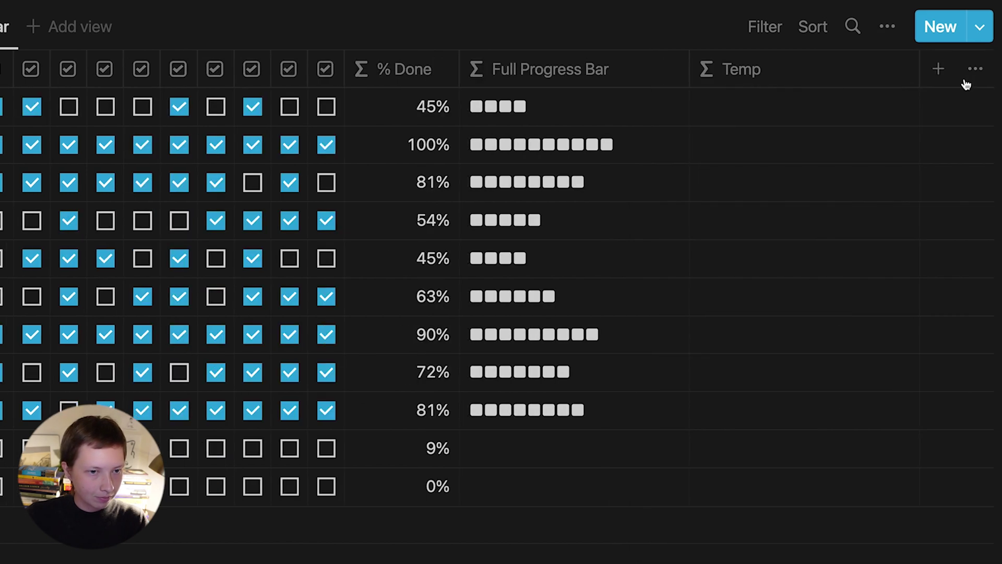
- Move Temp before Full Progress Bar, narrow it, and open its first-row formula
scroll(622, 206, up, 3)
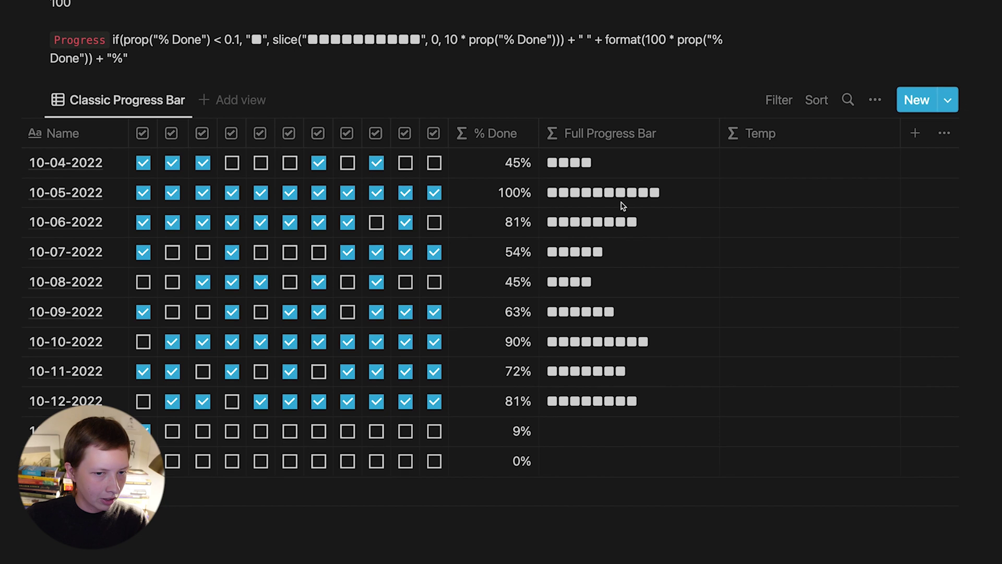
drag(767, 135, 640, 110)
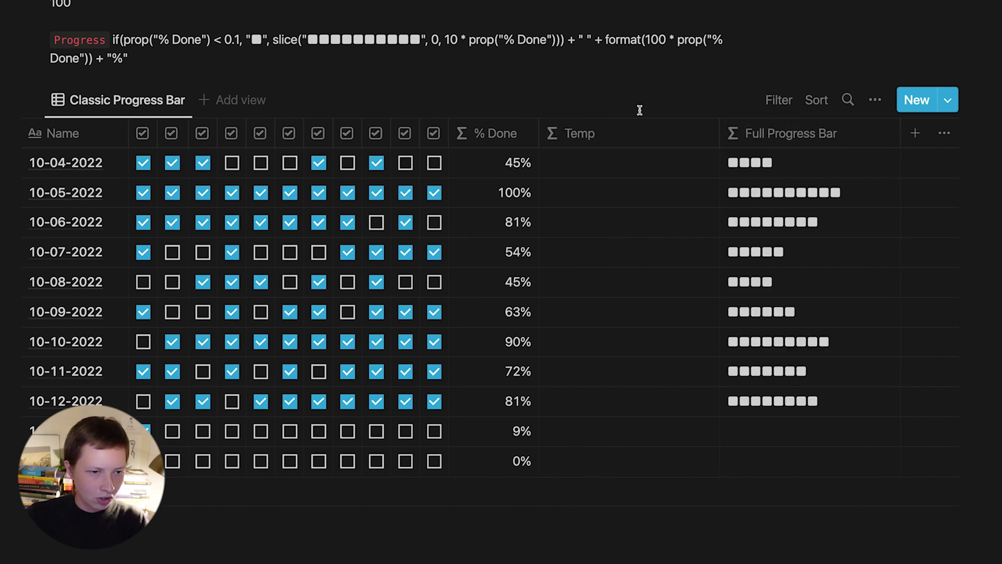
drag(718, 136, 651, 138)
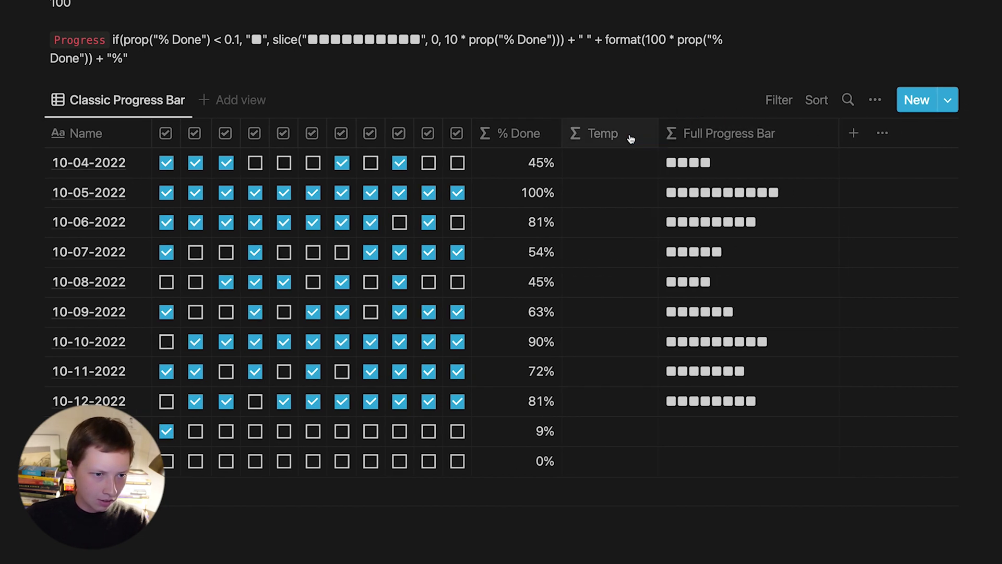
click(625, 159)
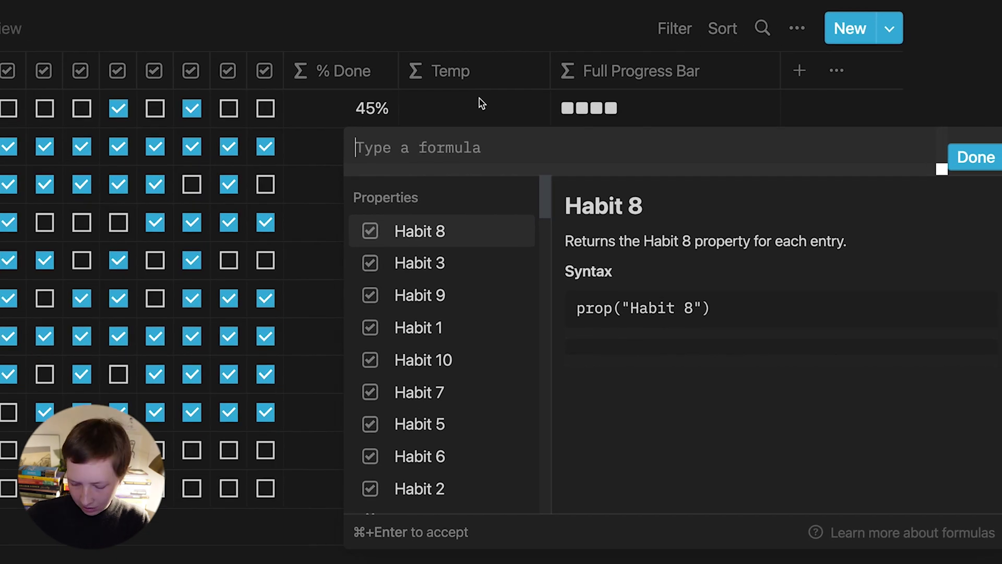
- Enter slice("", 0, 0) with the empty squares pasted and try end values 2 through 7
text(slice())
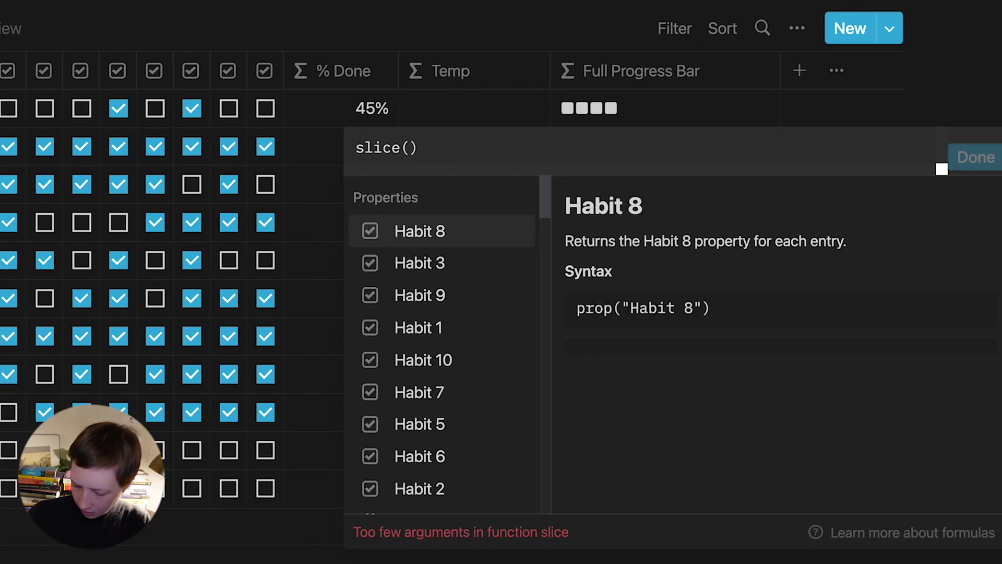
text("", 0)
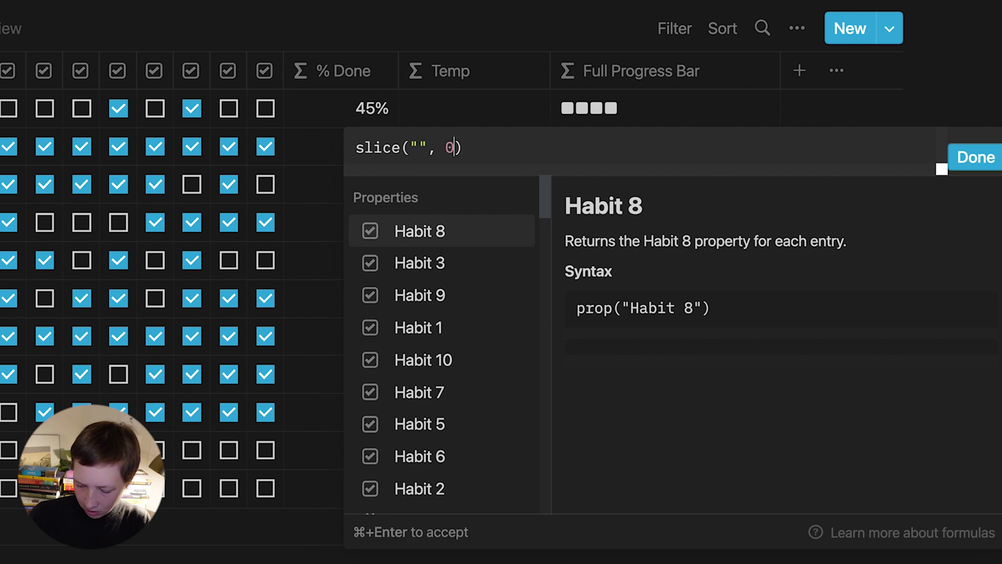
text(, 0)
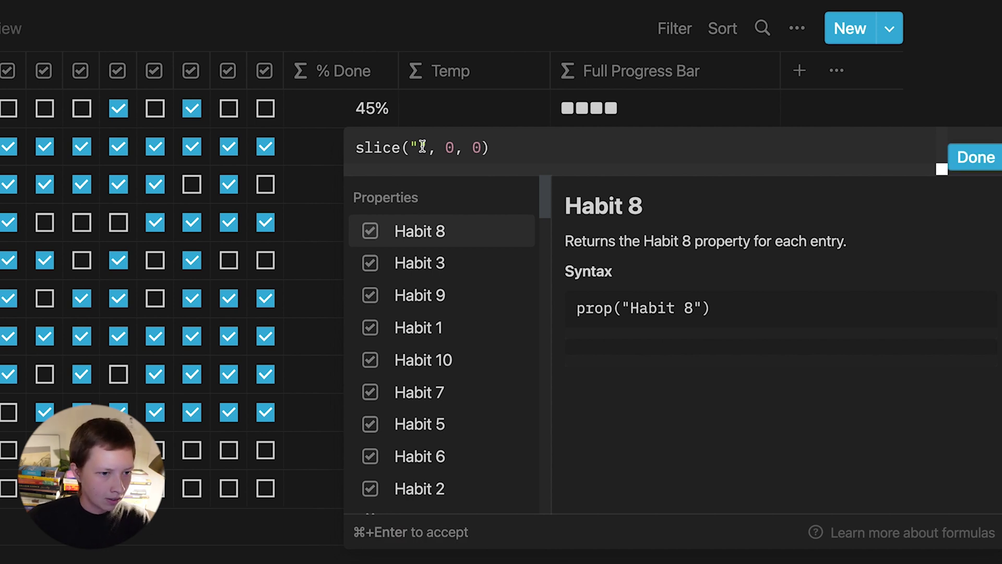
key(super+v)
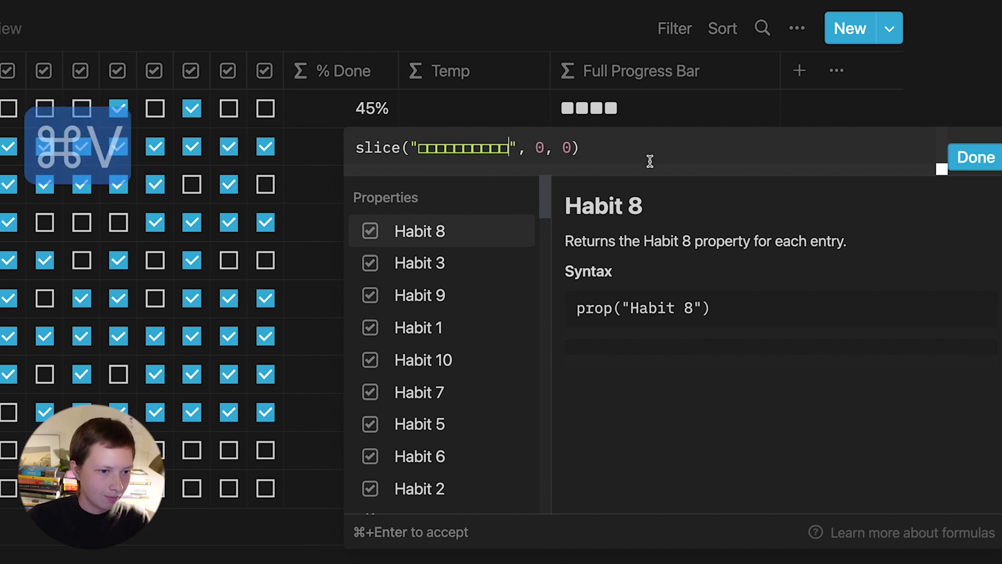
click(570, 148)
key(BackSpace)
text(2)
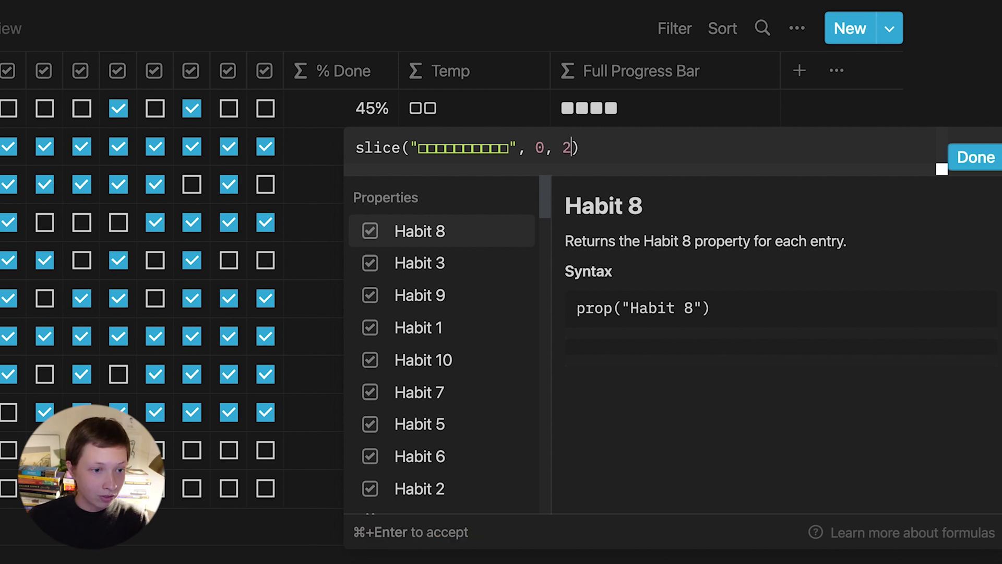
key(BackSpace)
text(3)
key(BackSpace)
text(4)
key(BackSpace)
text(5)
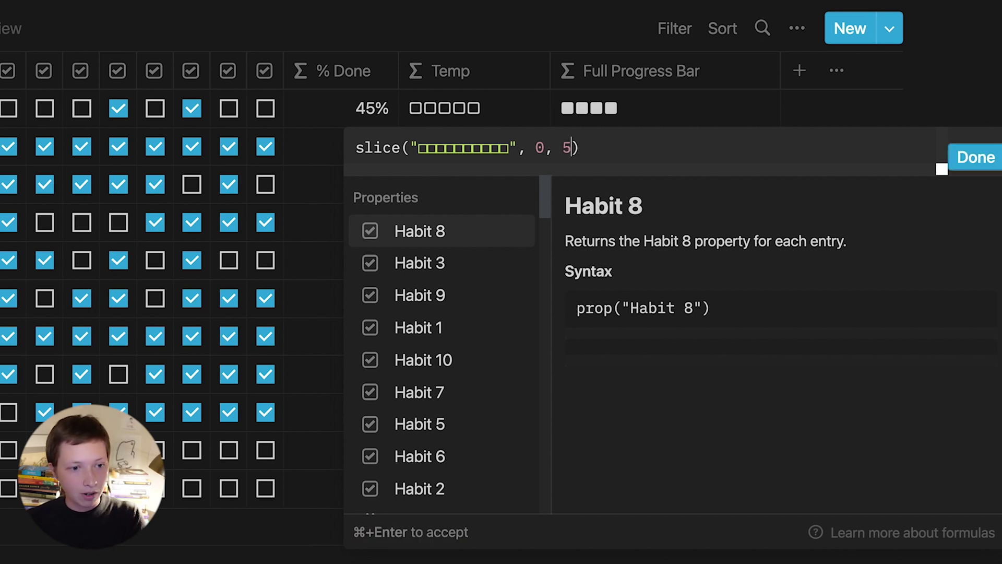
key(BackSpace)
text(6)
key(BackSpace)
text(7)
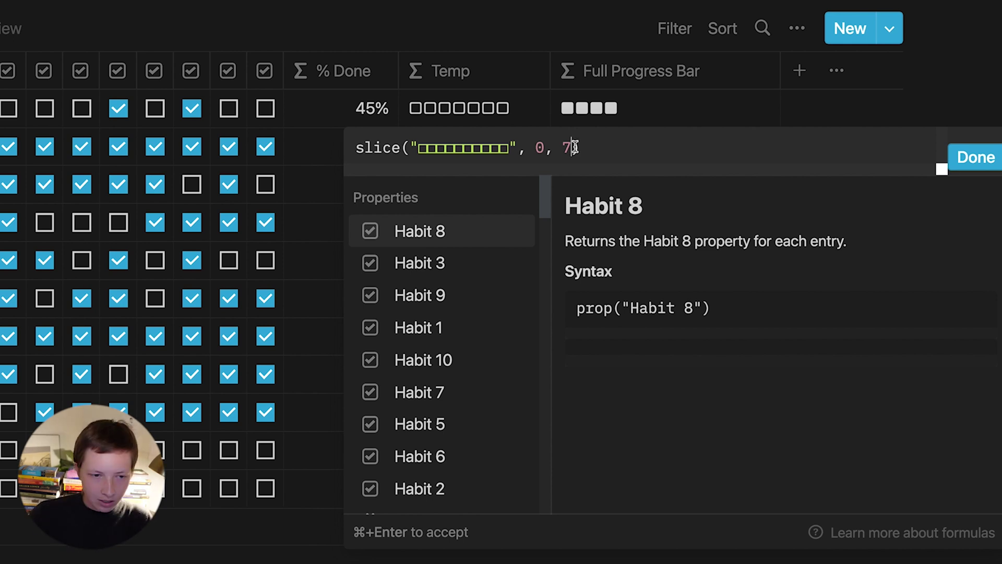
- Drop the end argument and test start values 2, 6, 7, 8 and 9
key(BackSpace)
key(BackSpace)
key(BackSpace)
key(BackSpace)
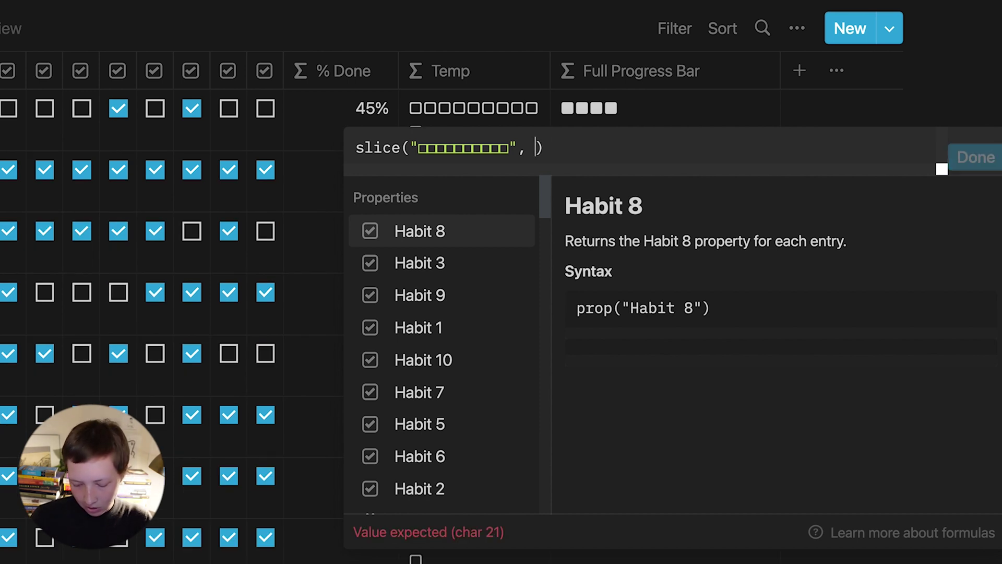
text(2)
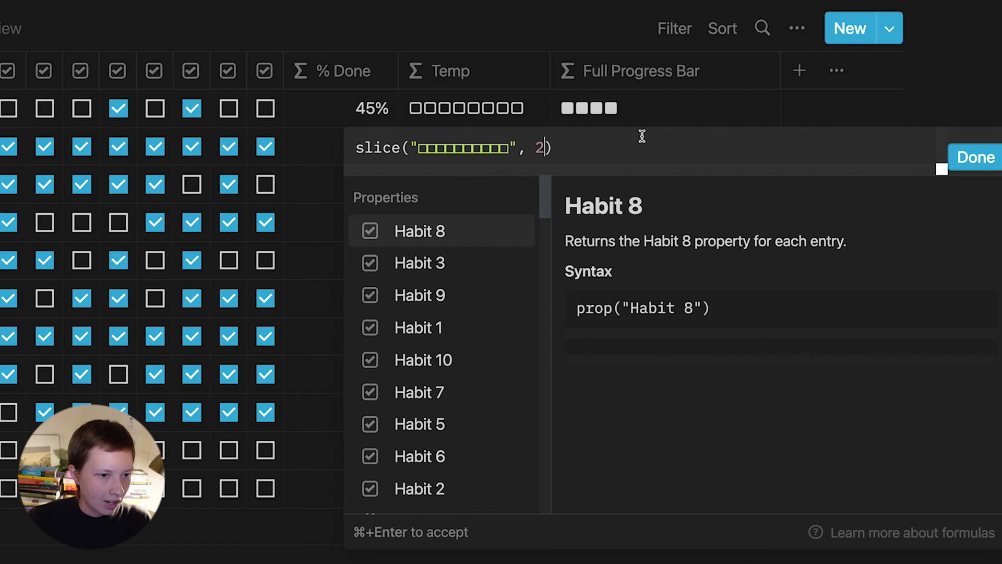
key(BackSpace)
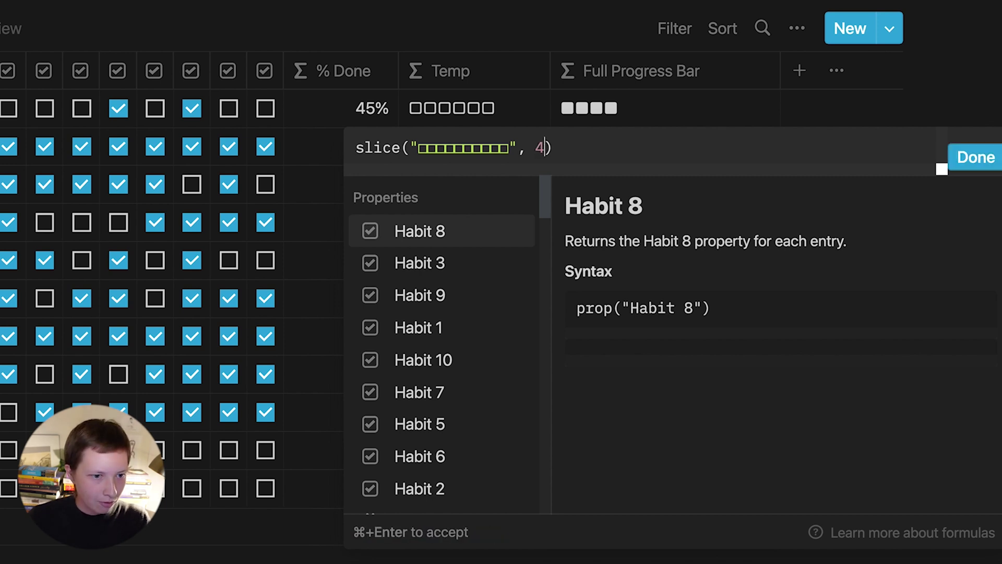
text(6)
key(BackSpace)
text(7)
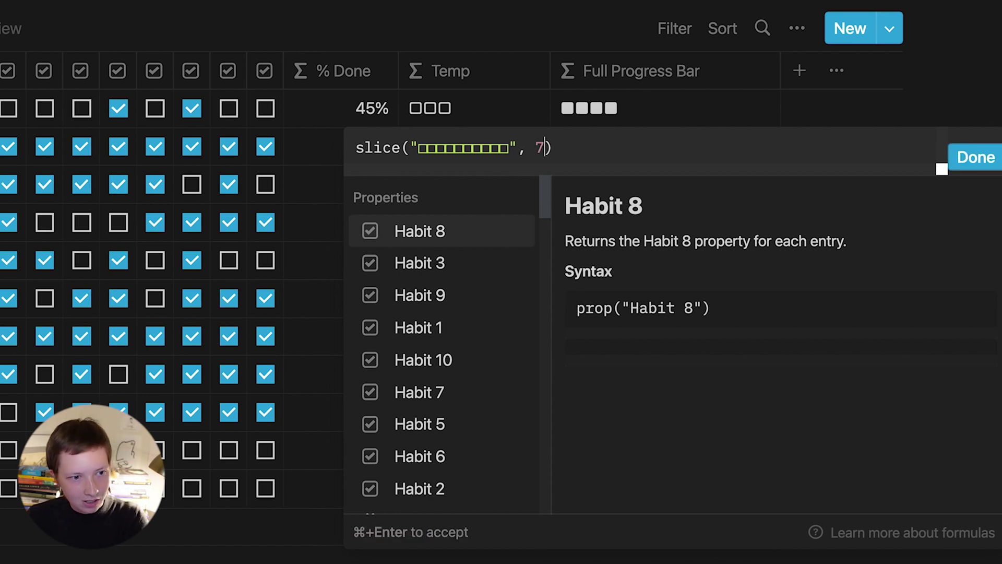
key(BackSpace)
text(8)
key(BackSpace)
text(9)
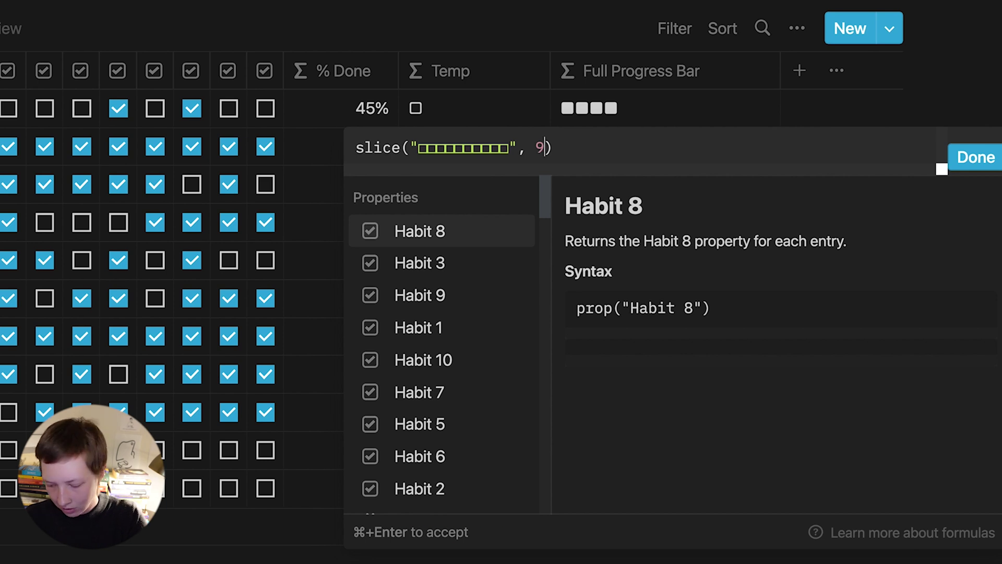
key(BackSpace)
text(10)
key(BackSpace)
key(BackSpace)
text(2)
double_click(423, 149)
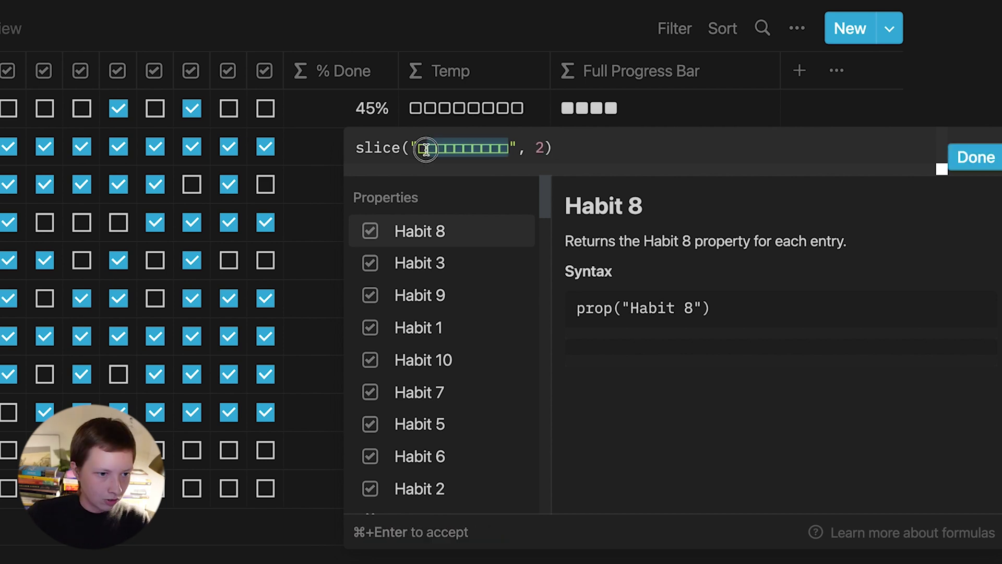
key(super+c)
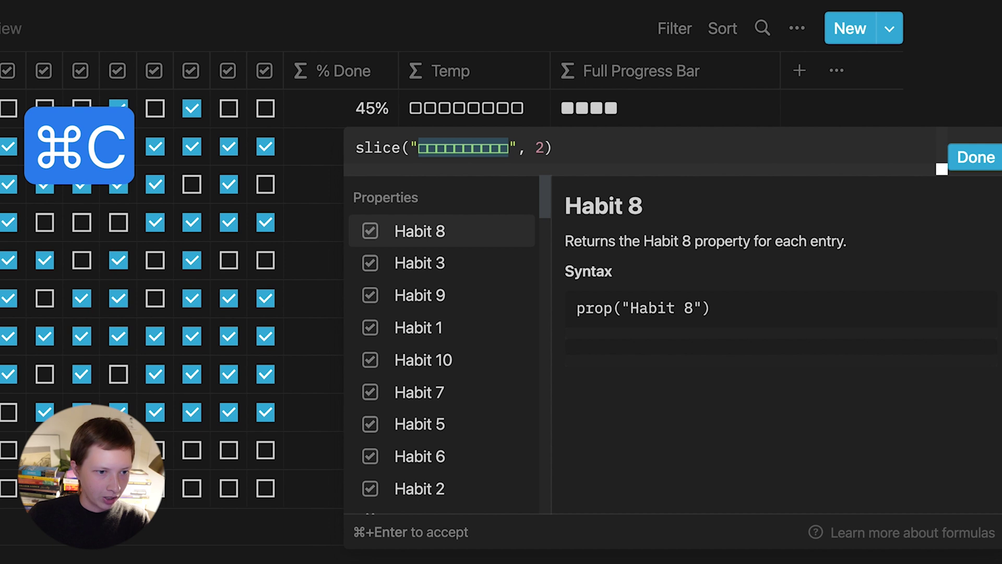
key(BackSpace)
text(12)
text(3456789)
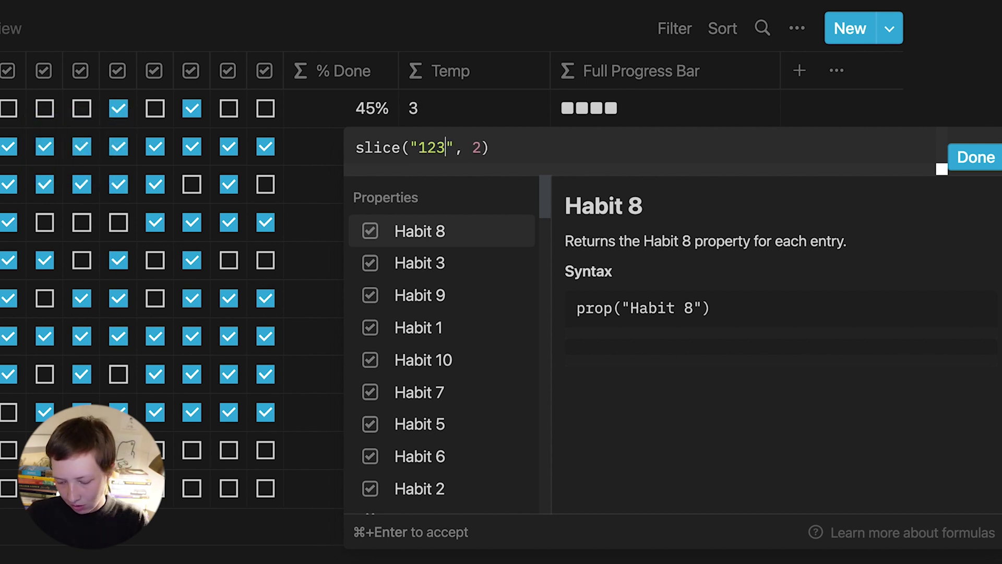
text(00)
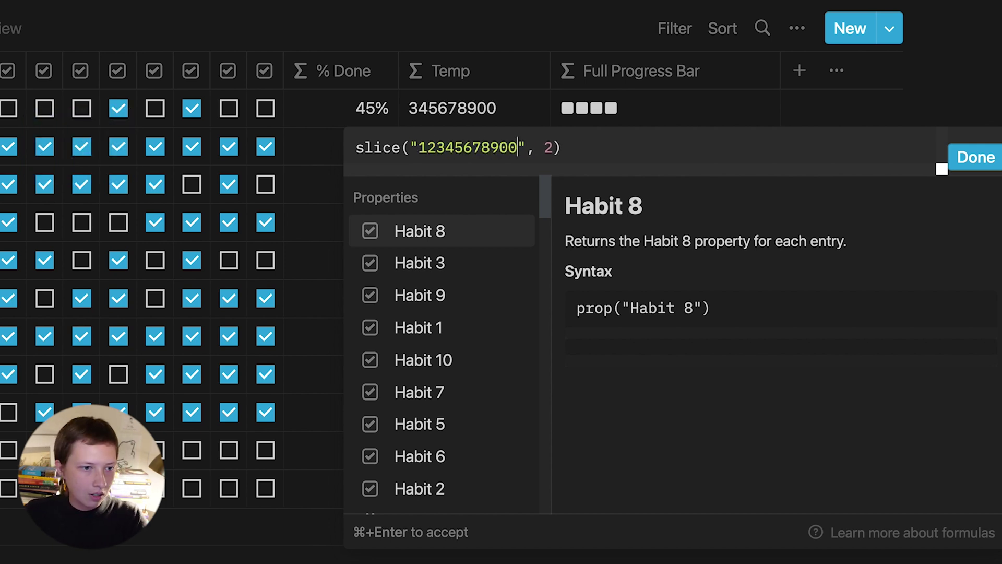
key(BackSpace)
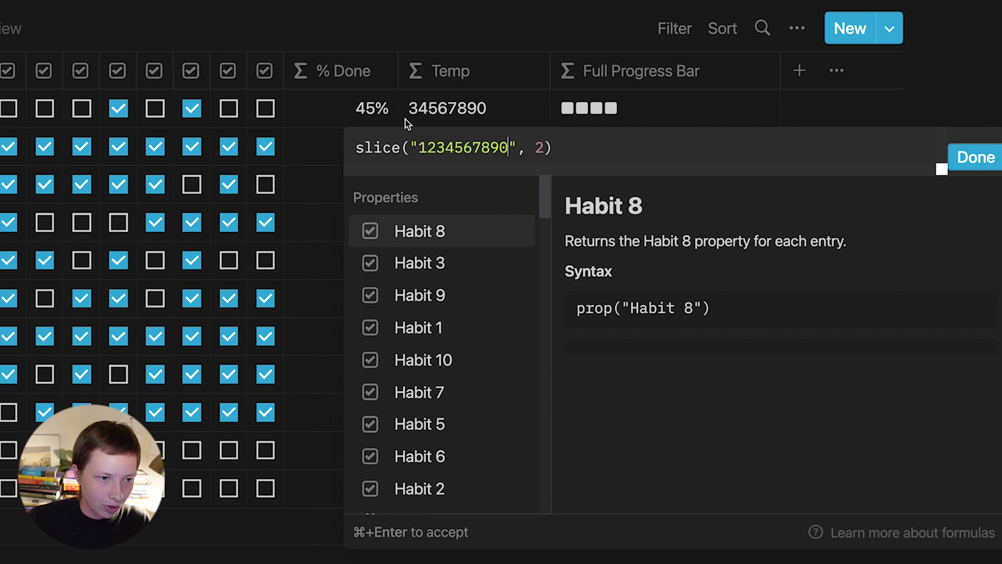
drag(509, 148, 420, 148)
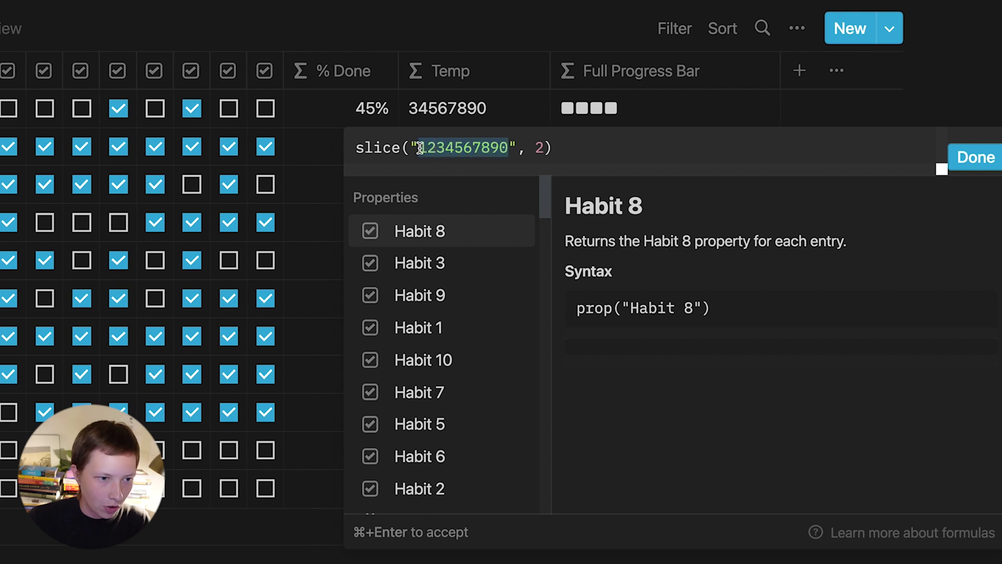
key(super+v)
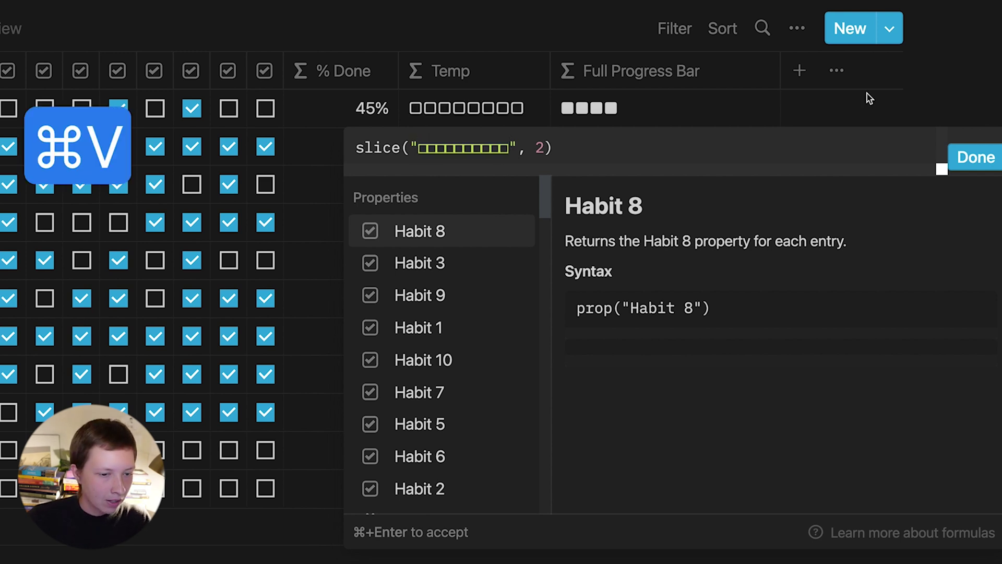
- Set the slice start to 10 * prop("% Done"), copy the whole formula, and apply it
key(BackSpace)
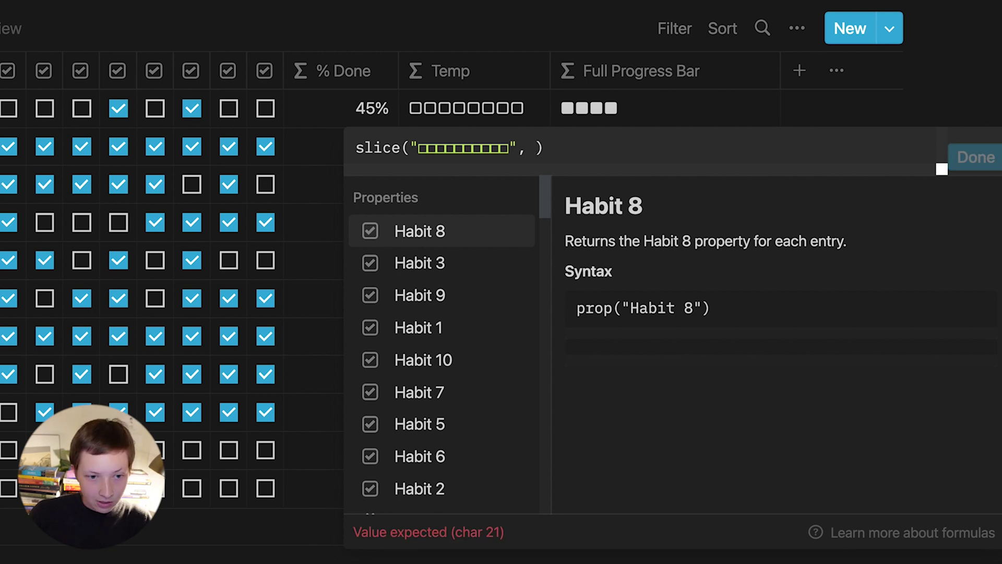
text(10 *)
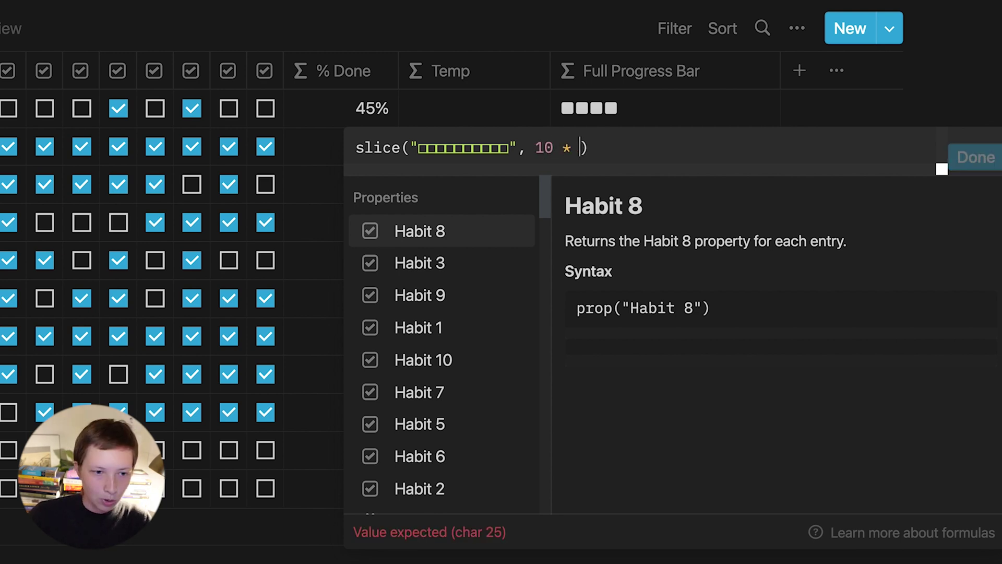
scroll(481, 360, down, 5)
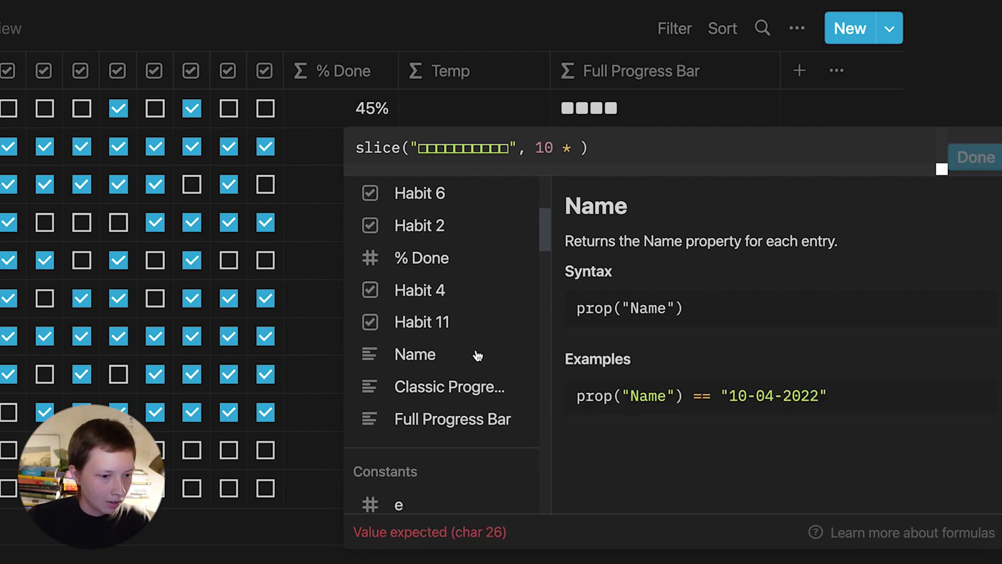
click(434, 254)
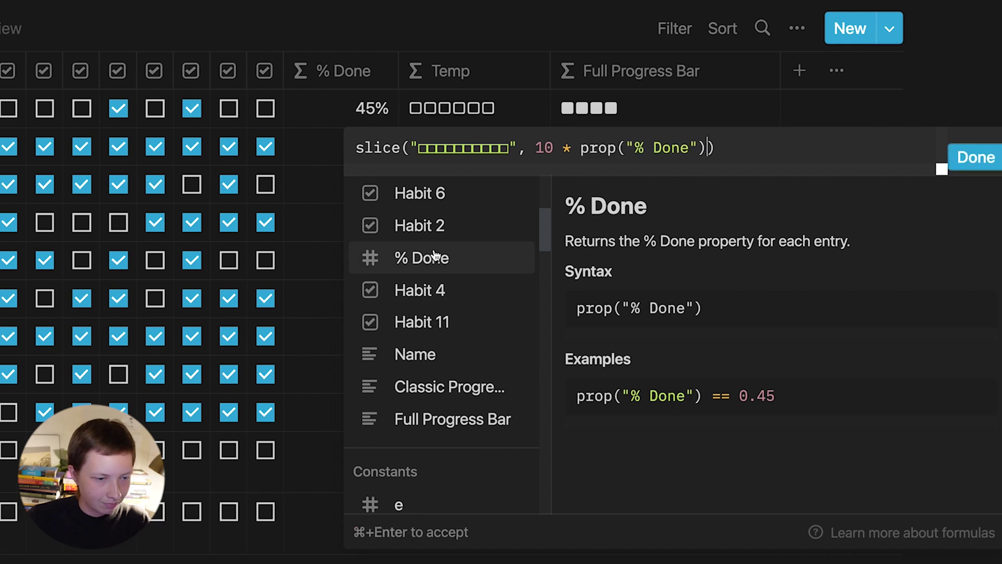
key(super+a)
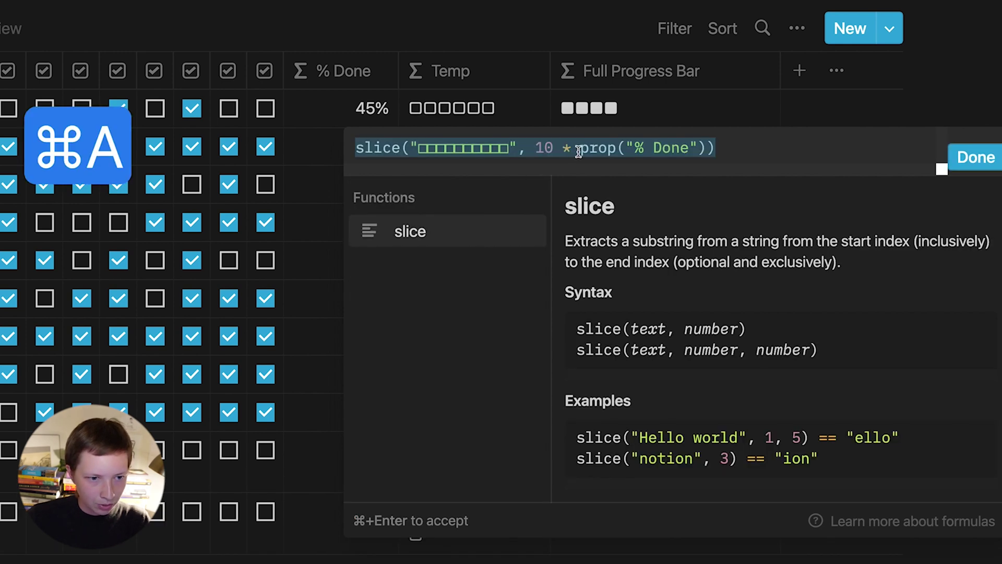
key(super+c)
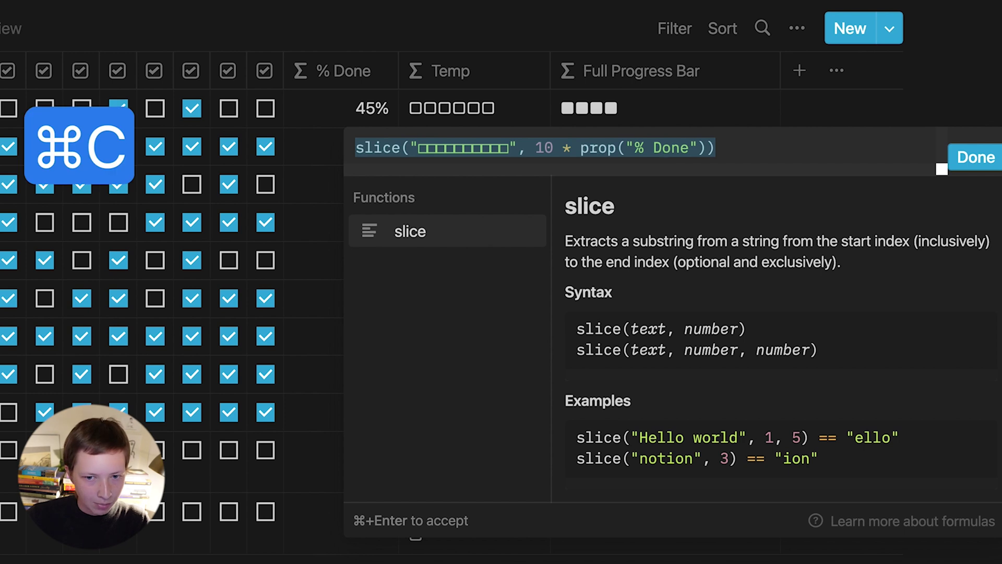
click(976, 159)
- Move Full Progress Bar before Temp and append + the copied empty-square slice to its formula
drag(642, 84, 488, 95)
click(437, 122)
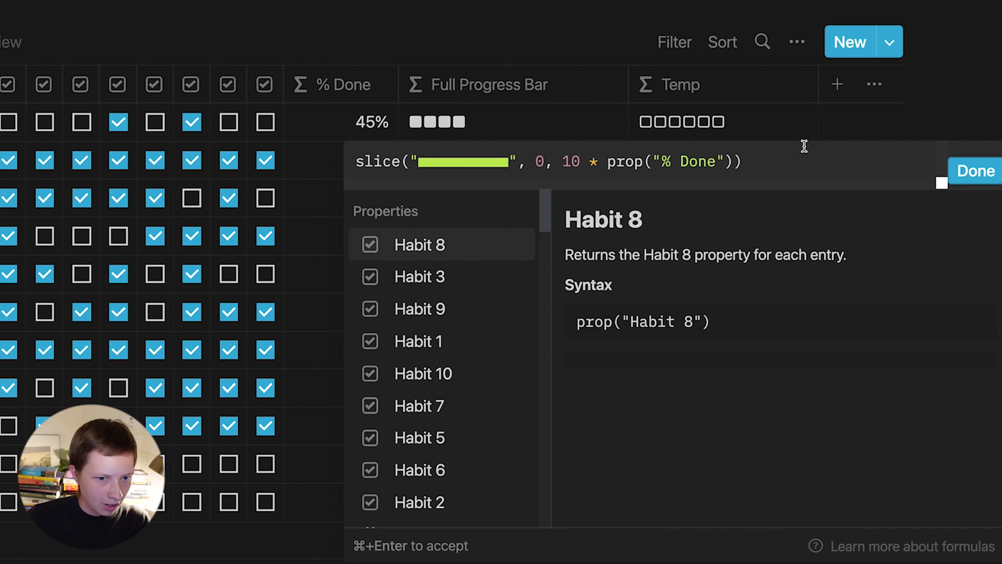
text(+)
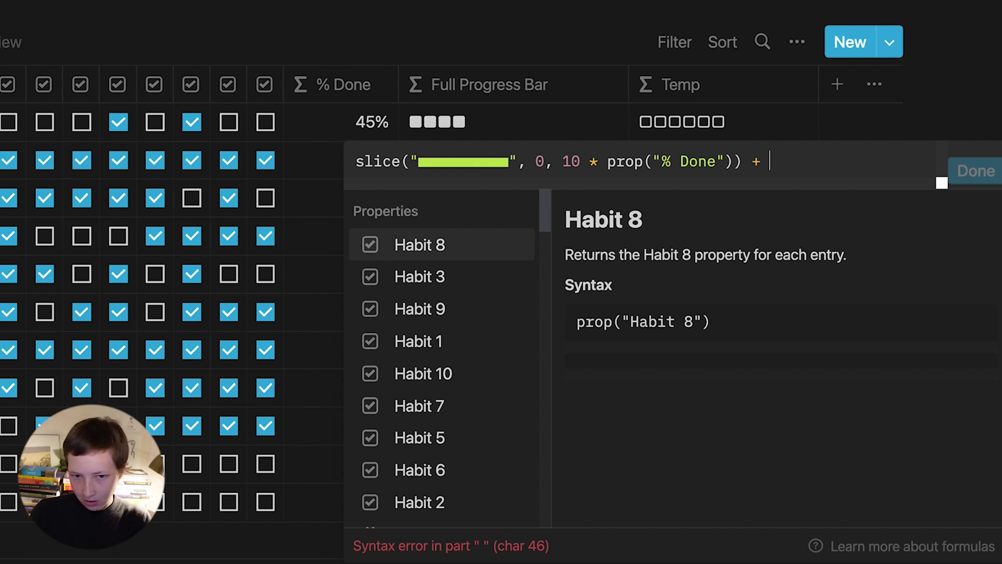
key(super+v)
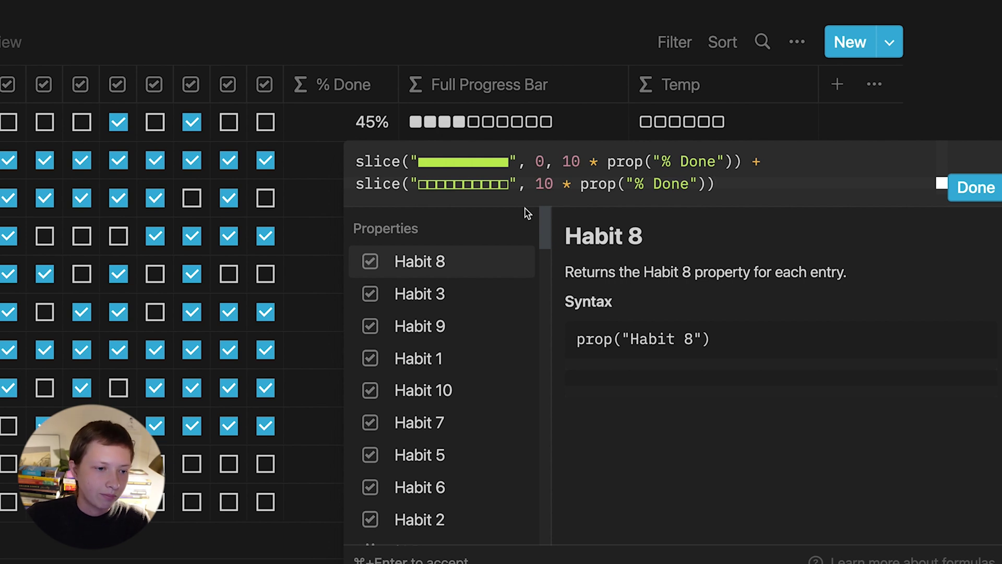
key(super+Return)
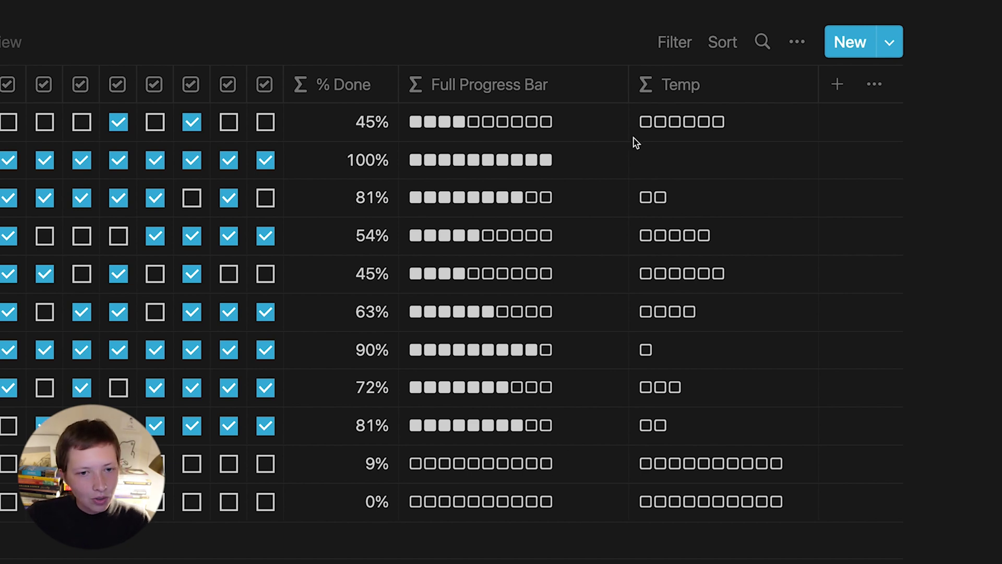
click(673, 121)
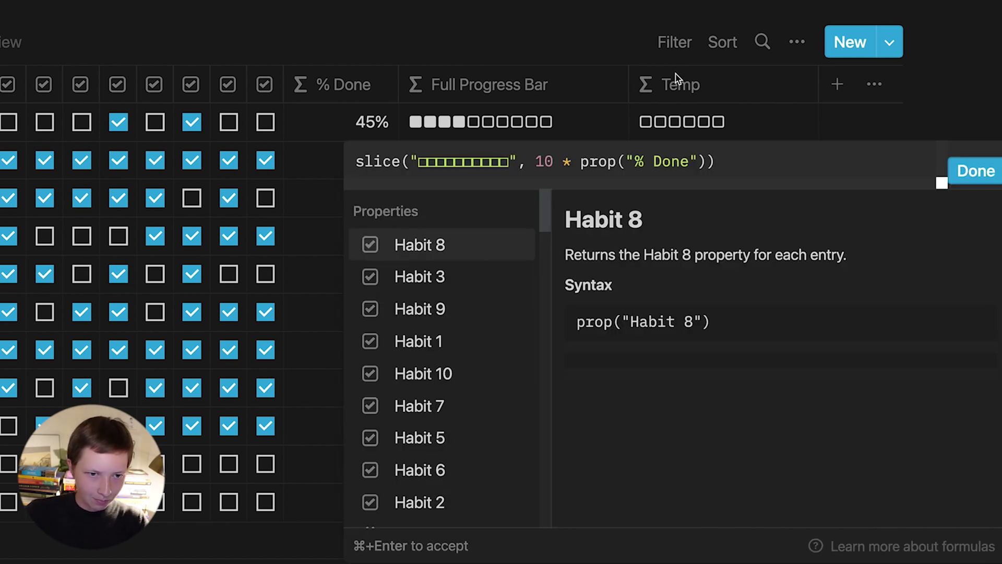
- Replace the Temp formula with if(prop("% Done") < .1, "", "")
key(super+a)
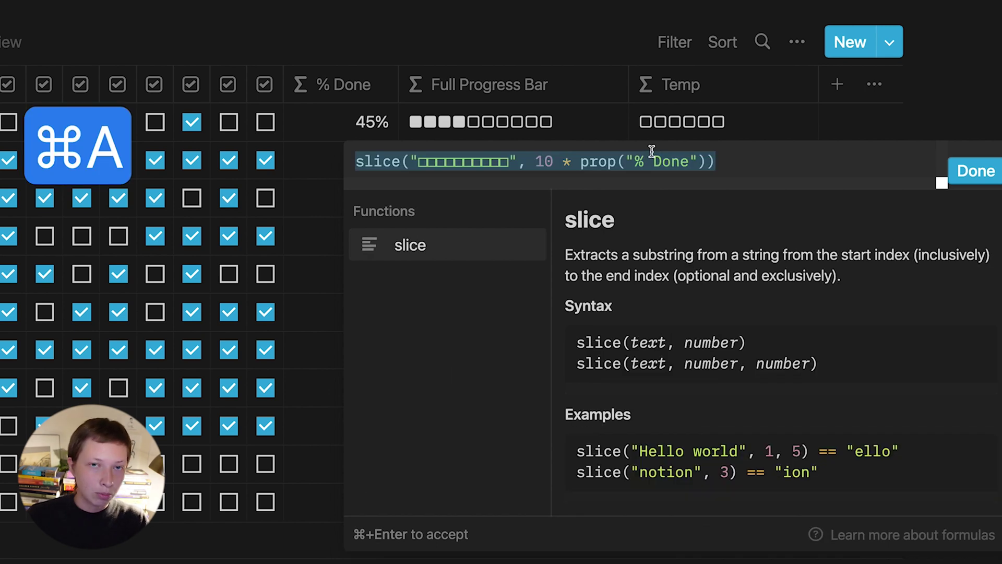
key(BackSpace)
text(if()
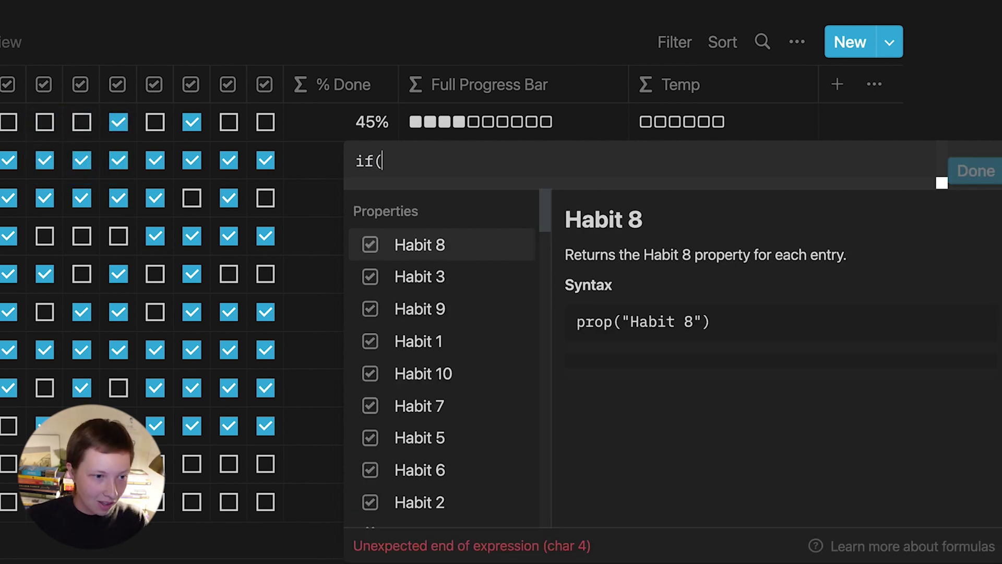
scroll(398, 440, down, 3)
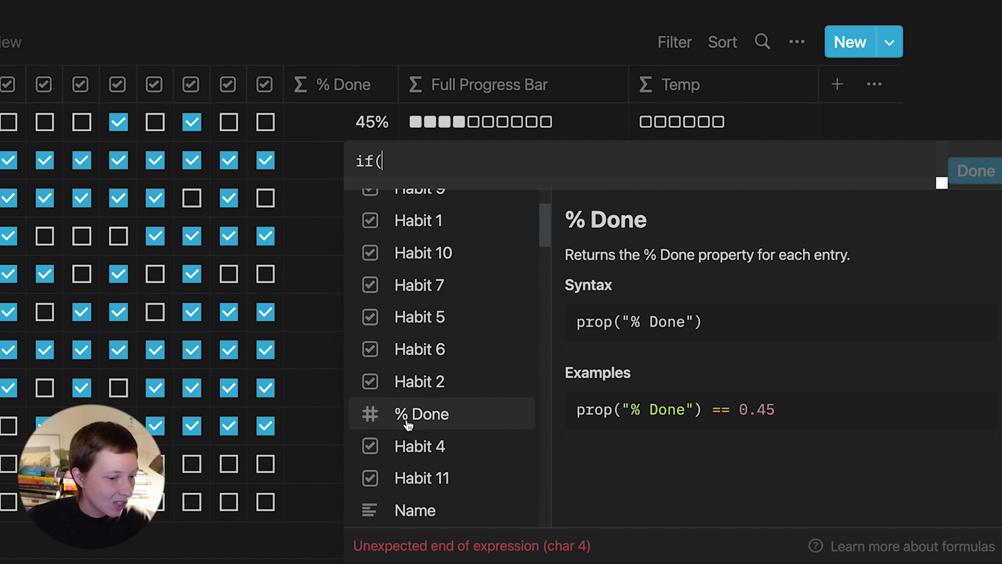
click(409, 418)
text(< .1)
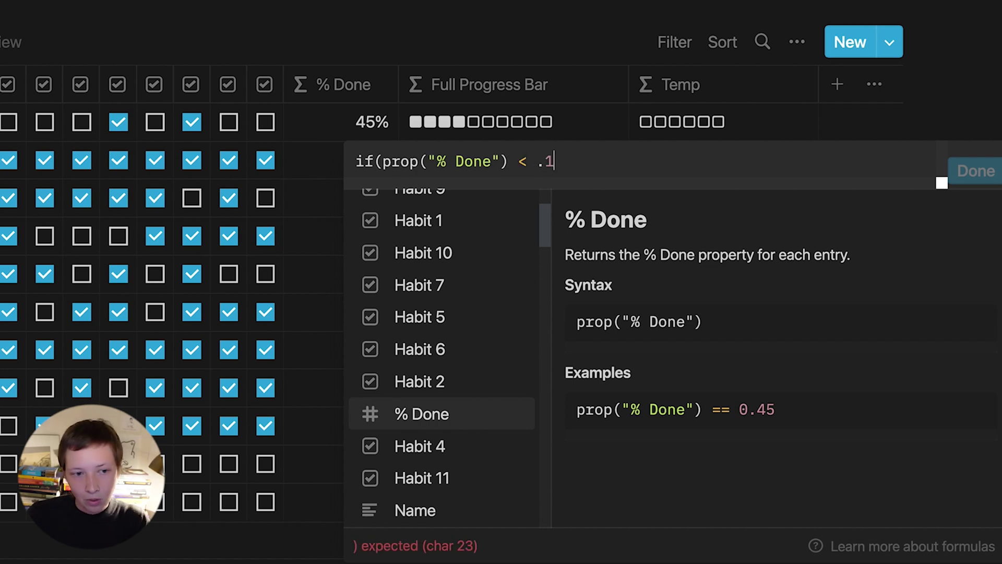
text(, "")
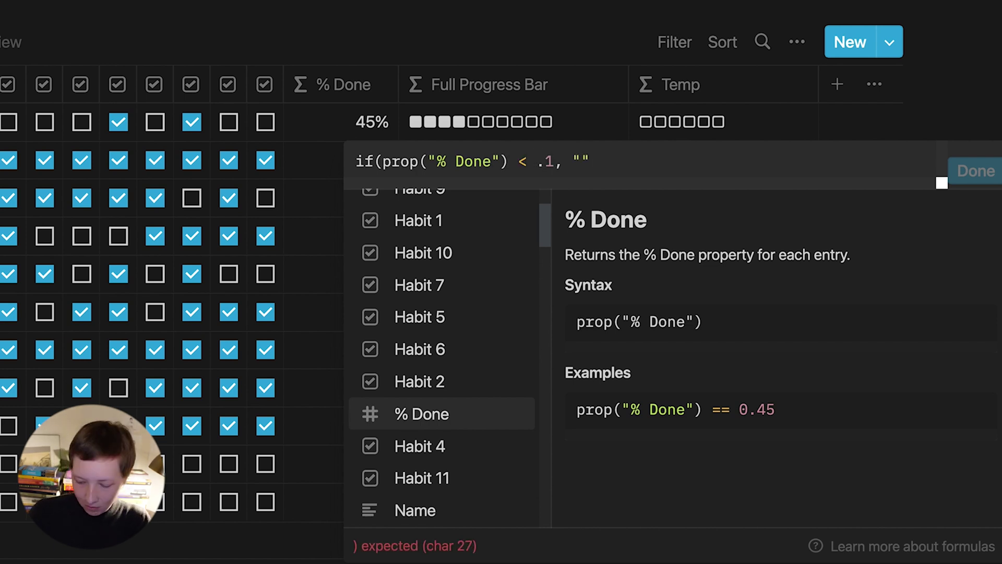
text(, ""))
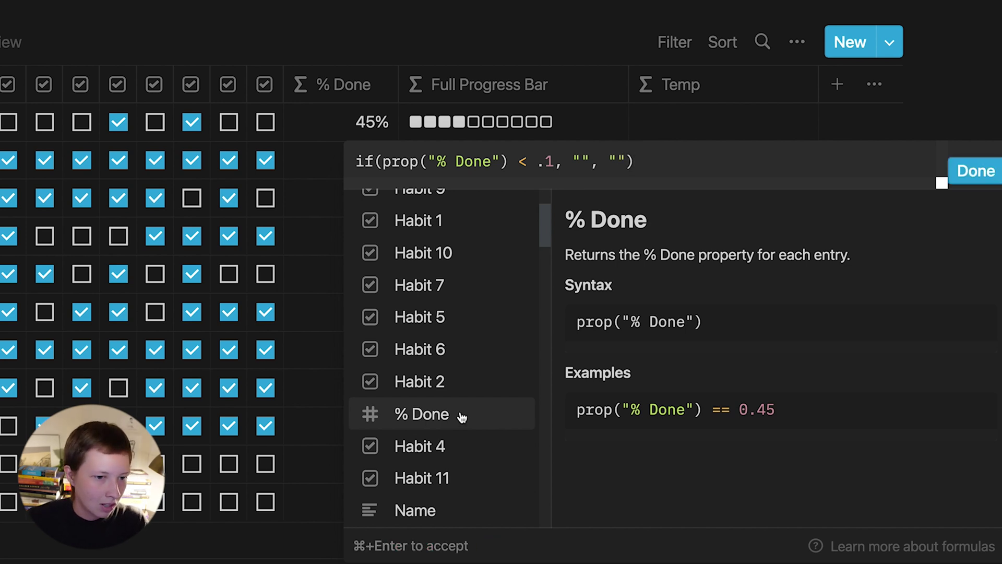
click(976, 171)
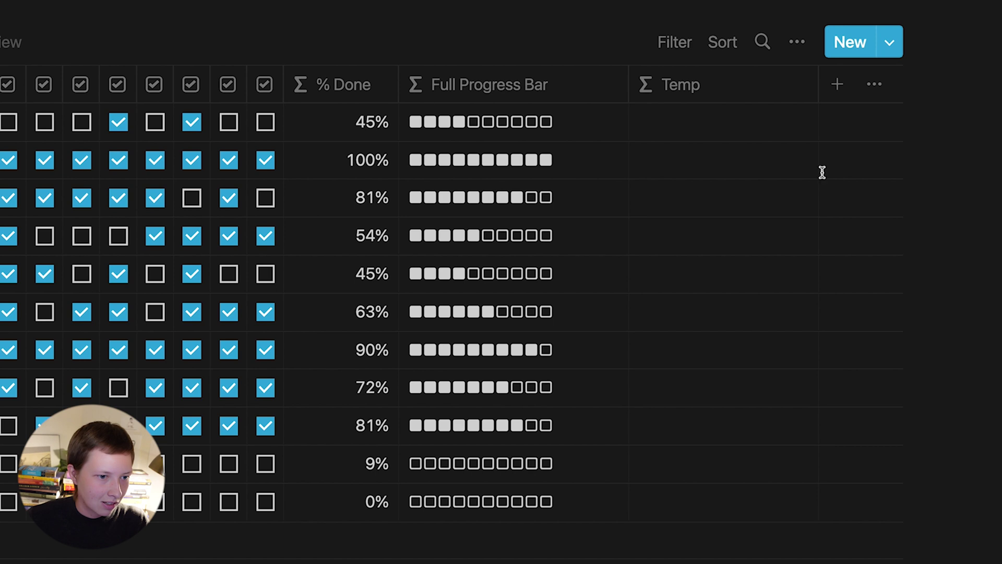
- Copy a filled square from the description into the if's first result
scroll(576, 244, up, 6)
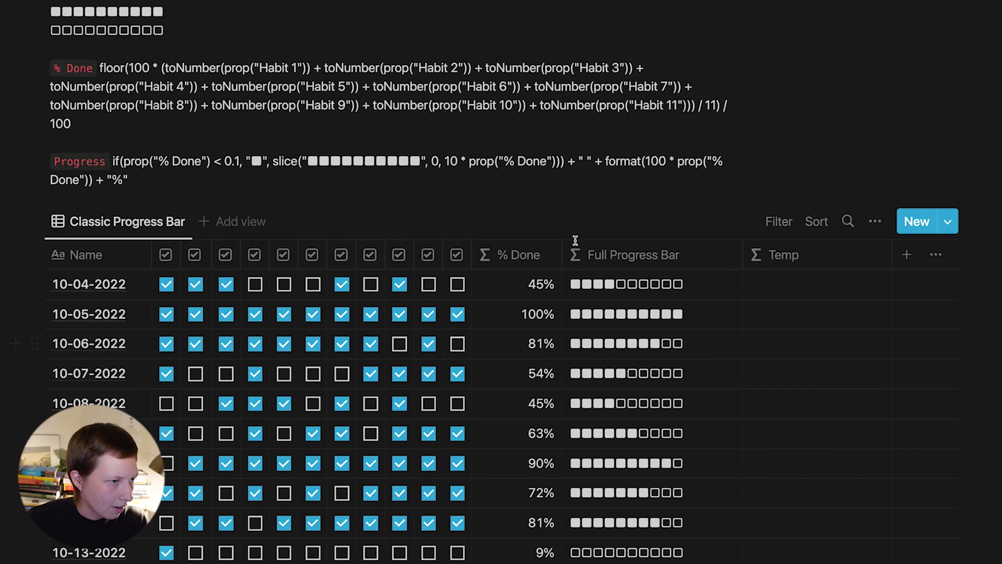
drag(61, 247, 49, 247)
key(super+c)
scroll(511, 276, down, 5)
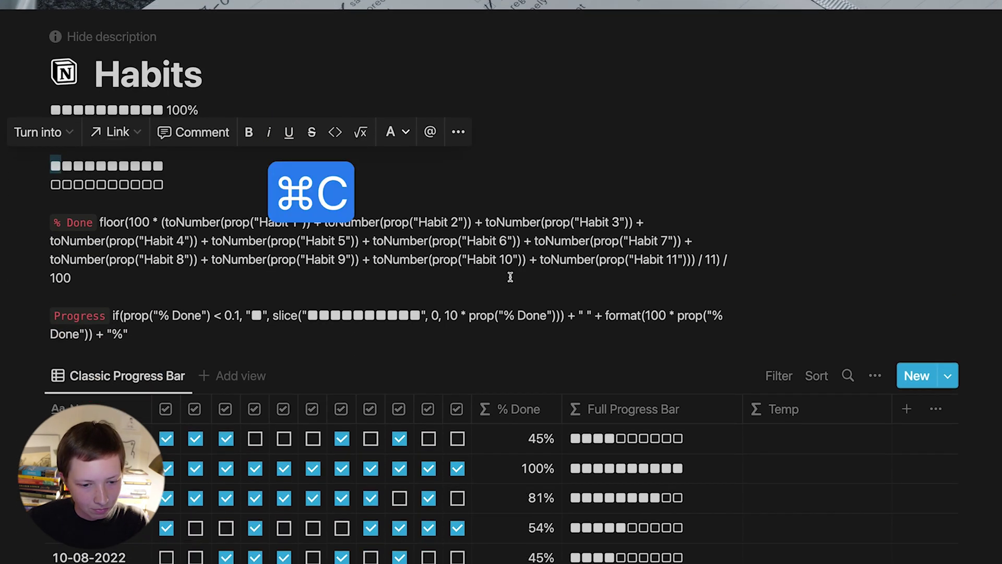
click(776, 288)
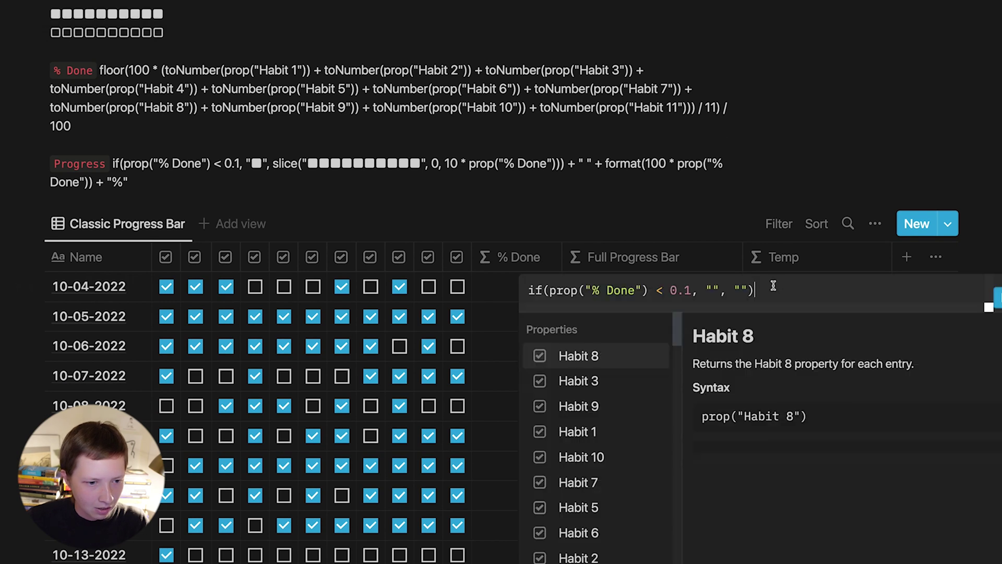
key(super+v)
click(562, 226)
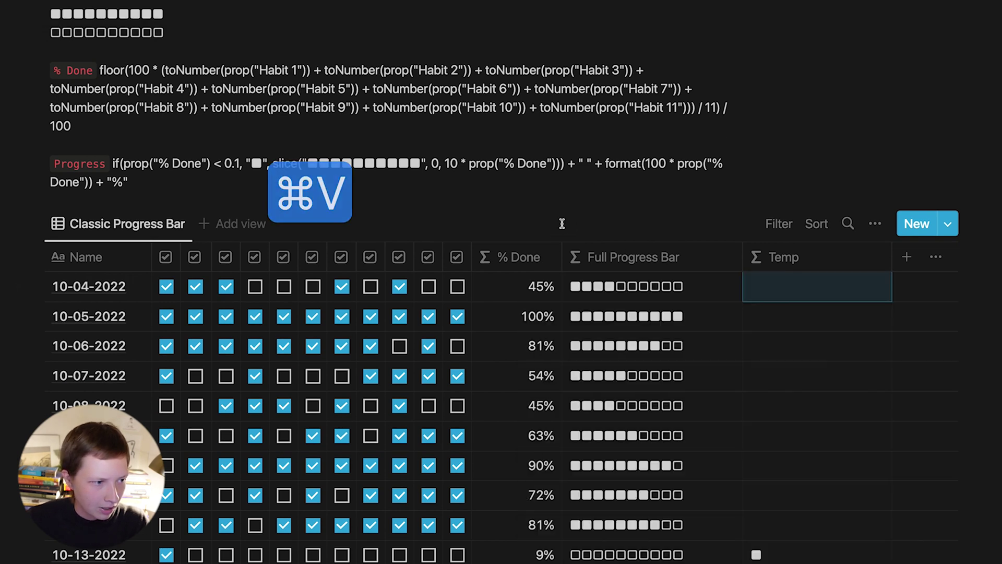
- Paste the empty squares after the filled square and apply the Temp formula
scroll(559, 222, up, 4)
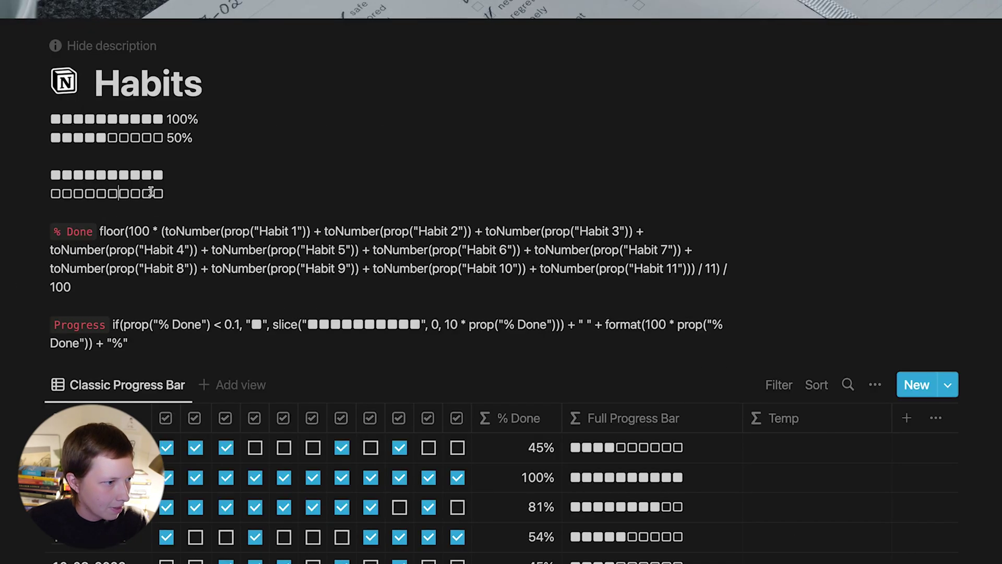
drag(151, 192, 42, 194)
key(super+c)
scroll(543, 319, down, 6)
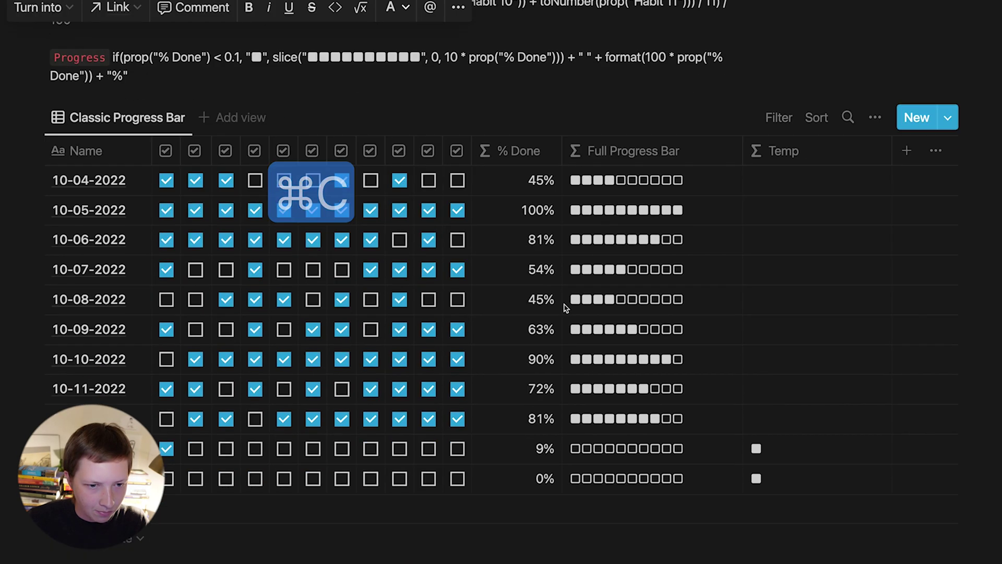
click(758, 130)
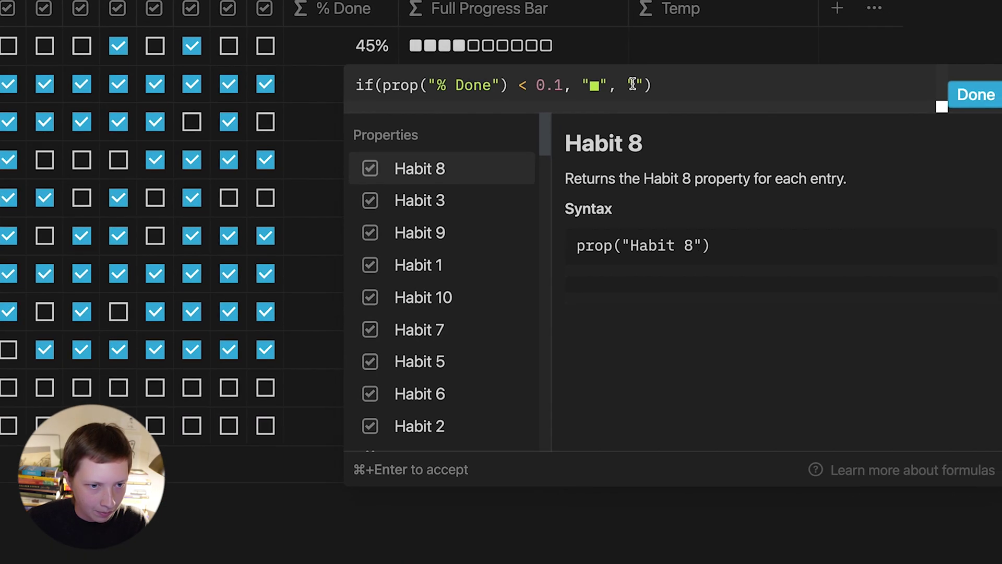
click(599, 85)
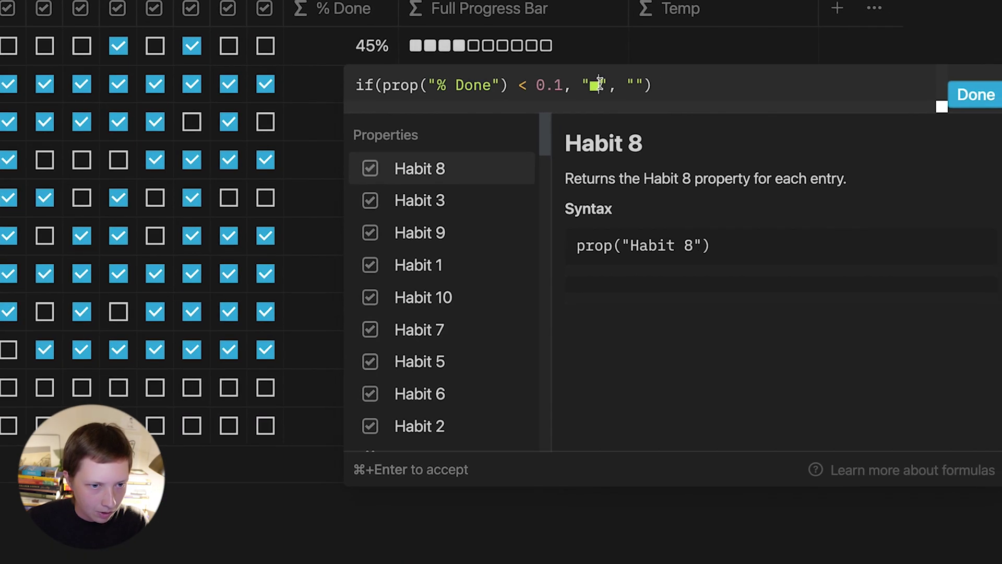
key(super+v)
click(972, 96)
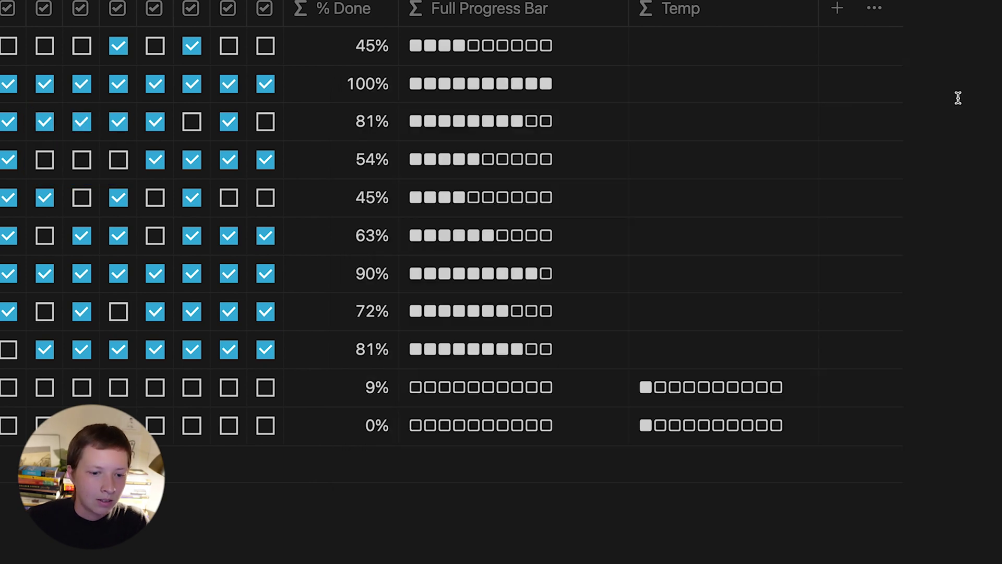
scroll(631, 221, up, 3)
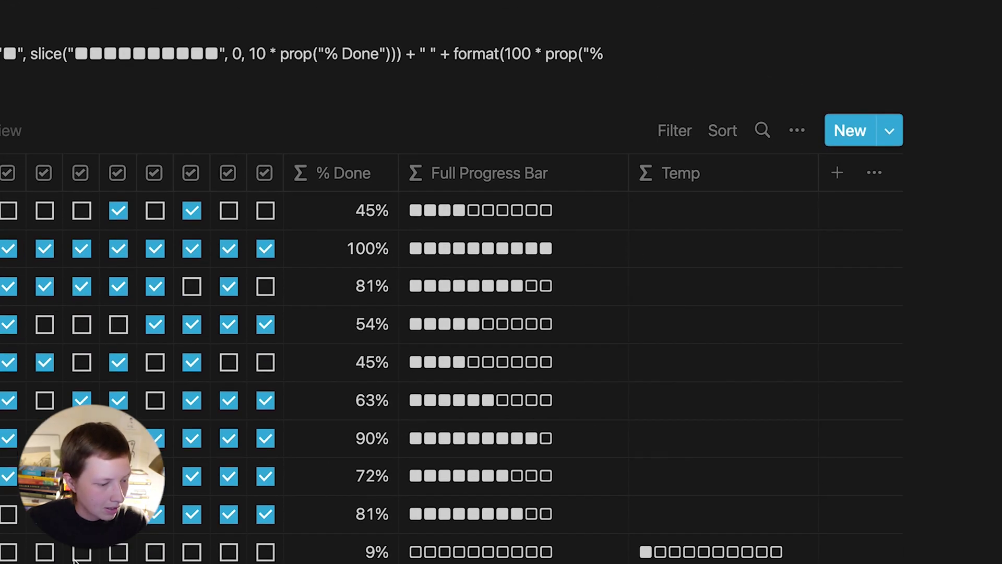
- Copy the two-slice bar formula from Full Progress Bar into Temp's empty second result
scroll(225, 553, down, 2)
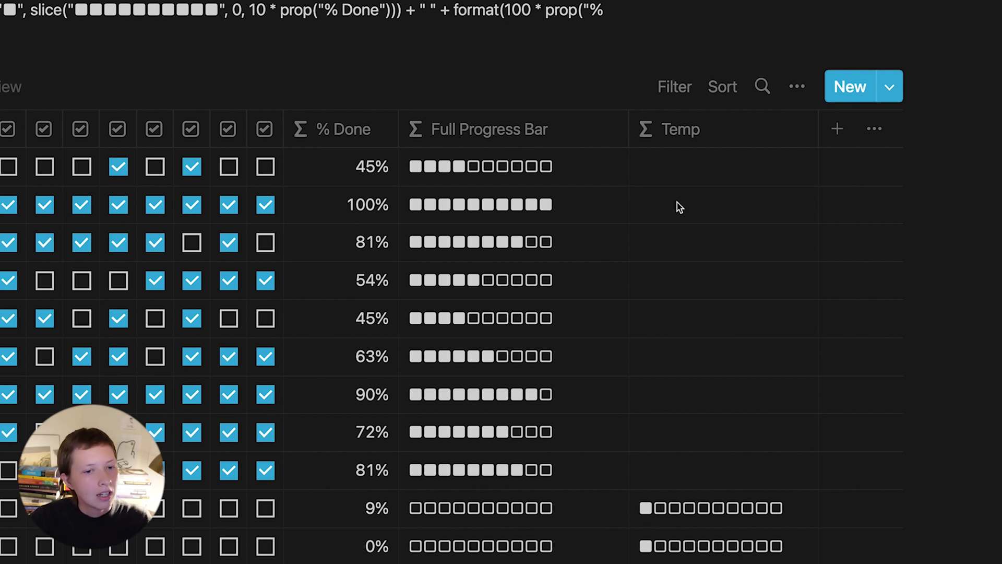
click(665, 187)
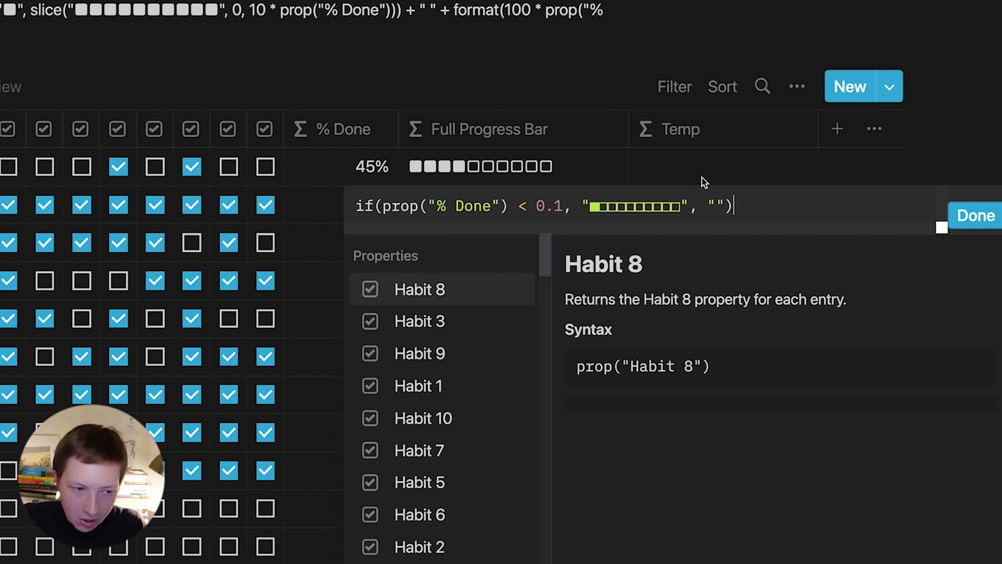
click(709, 205)
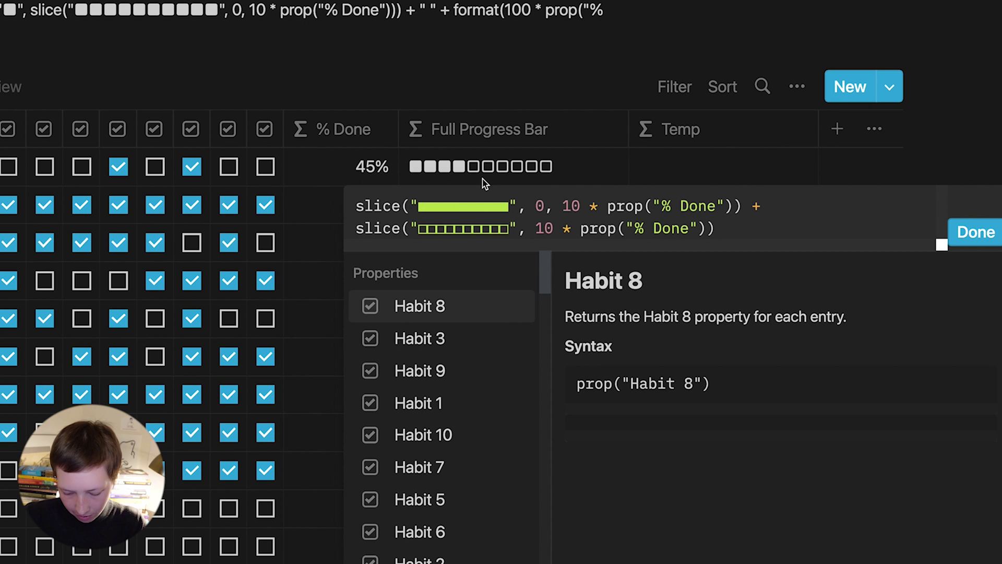
key(super+a)
key(super+c)
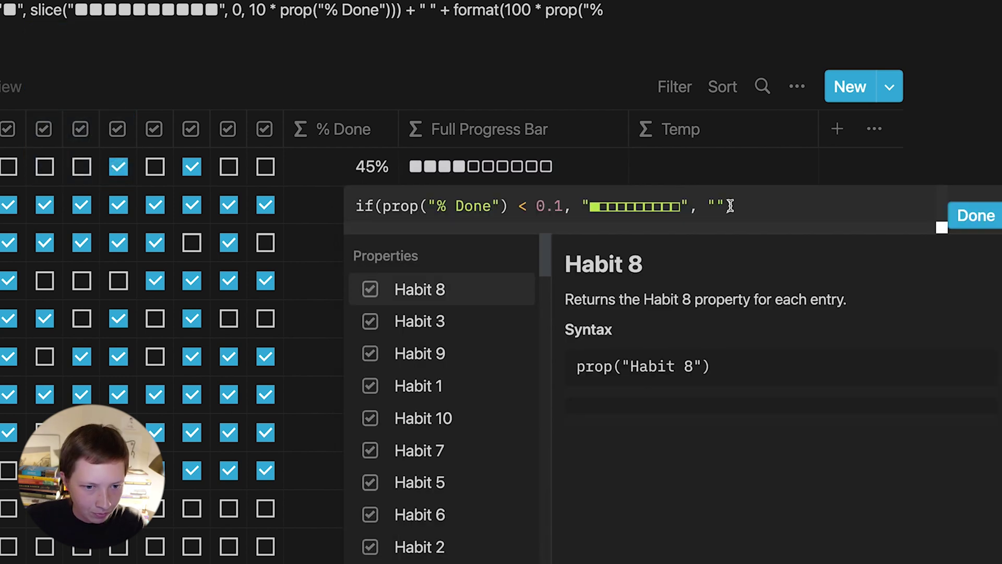
click(724, 204)
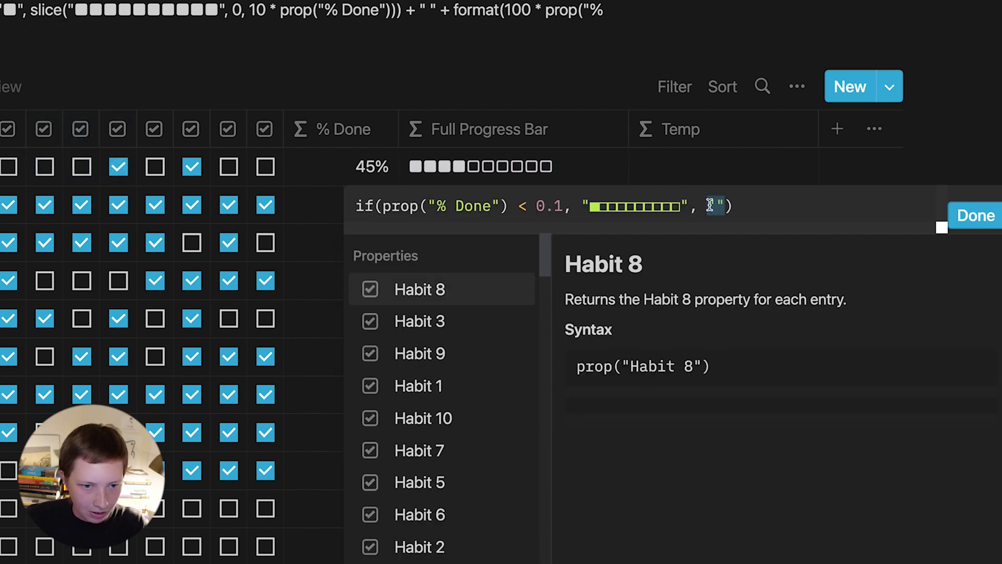
key(BackSpace)
key(super+v)
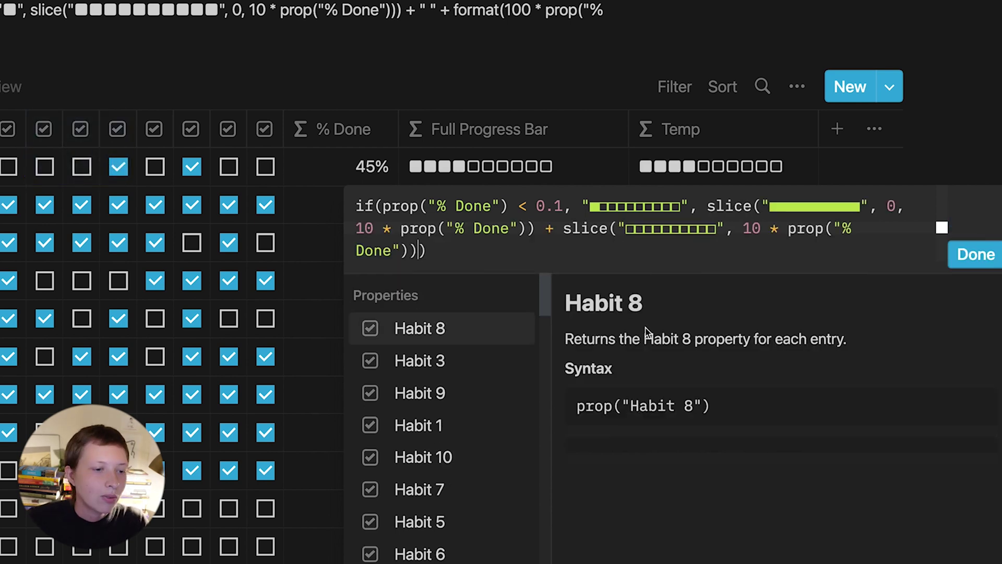
- Save the updated Temp formula and bring up the Full Progress Bar column options
drag(383, 206, 412, 230)
click(409, 230)
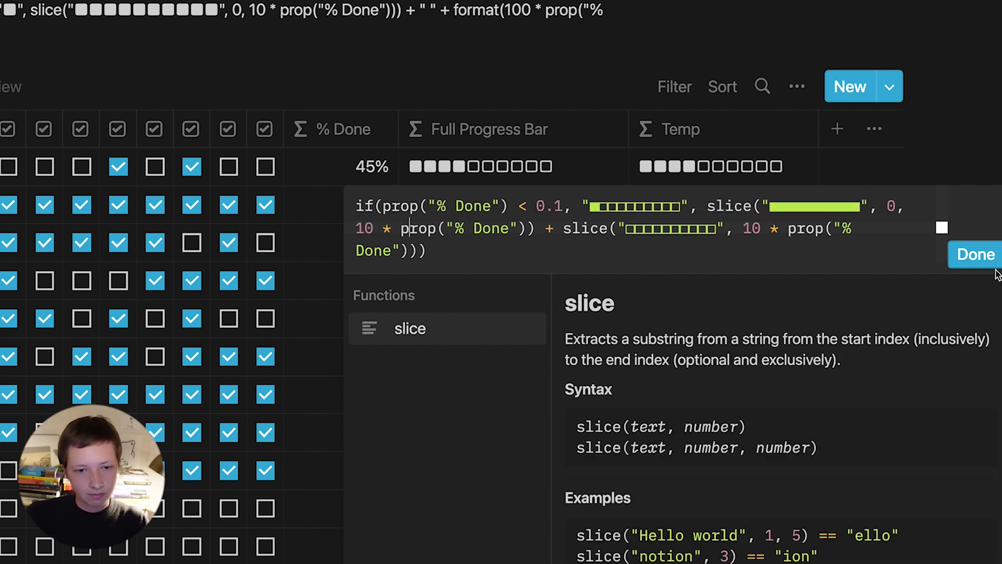
click(975, 254)
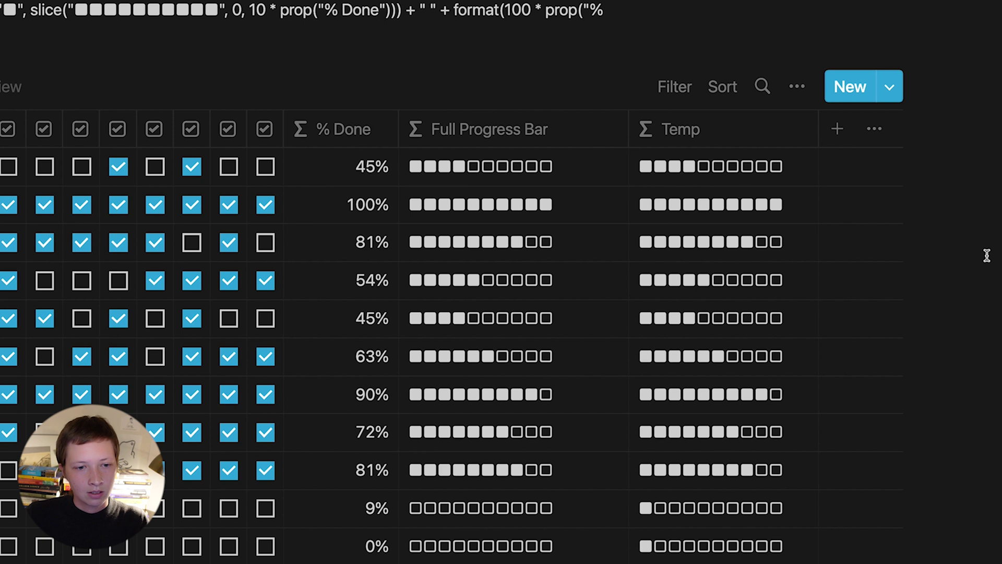
click(428, 125)
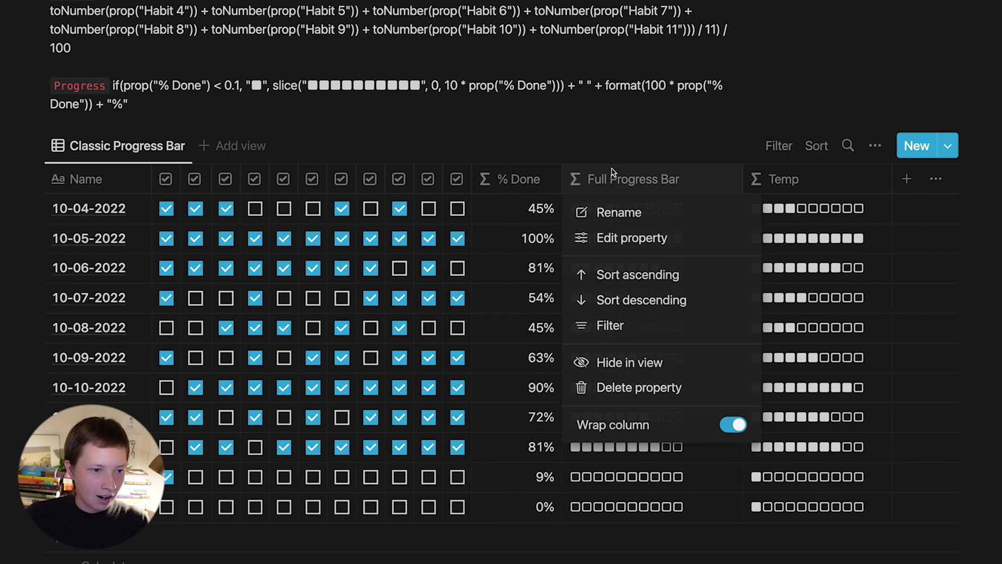
- Delete the old Full Progress Bar property and rename Temp to 'Full Progress bar'
click(647, 389)
click(535, 296)
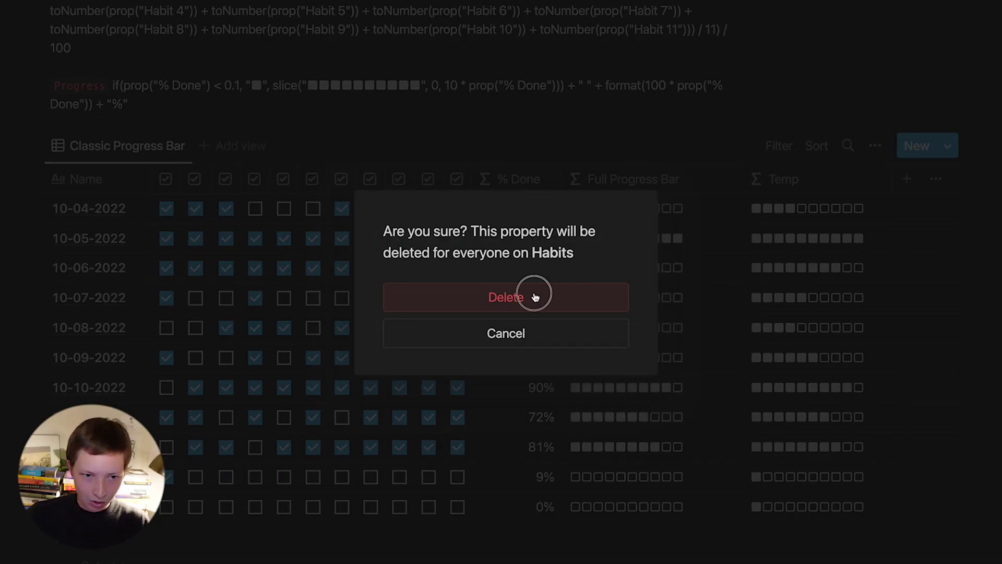
click(614, 178)
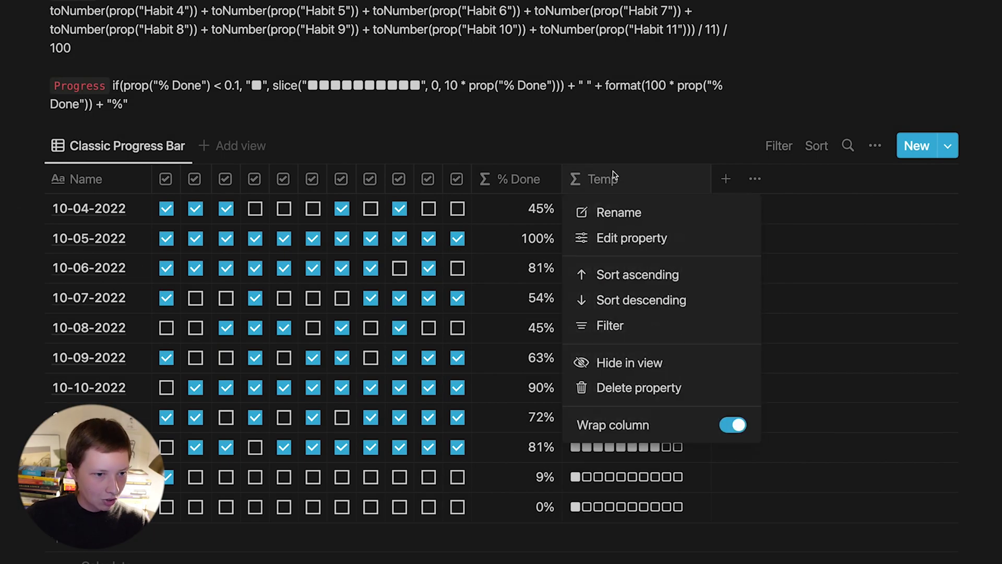
click(592, 223)
text(Full)
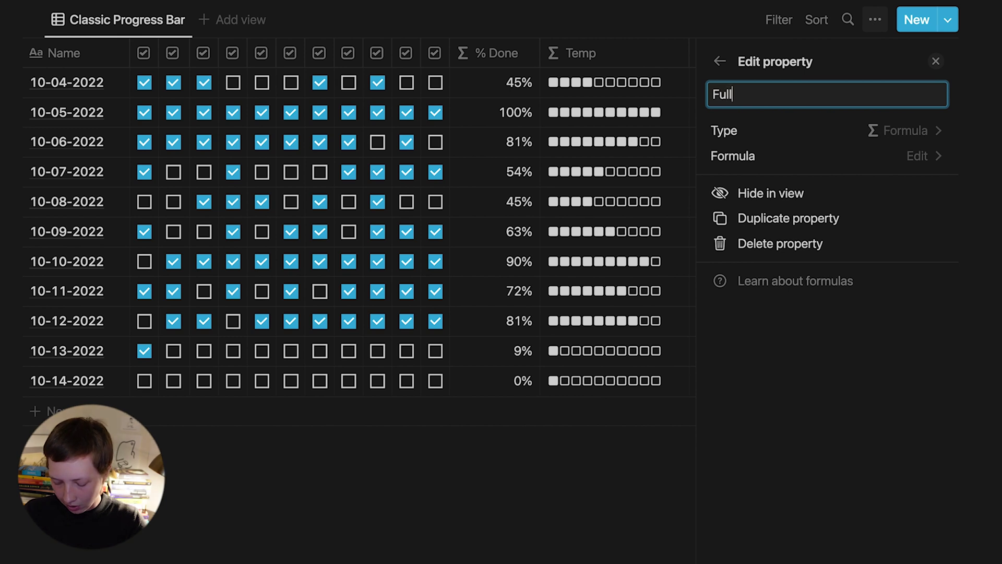
text( Progress b)
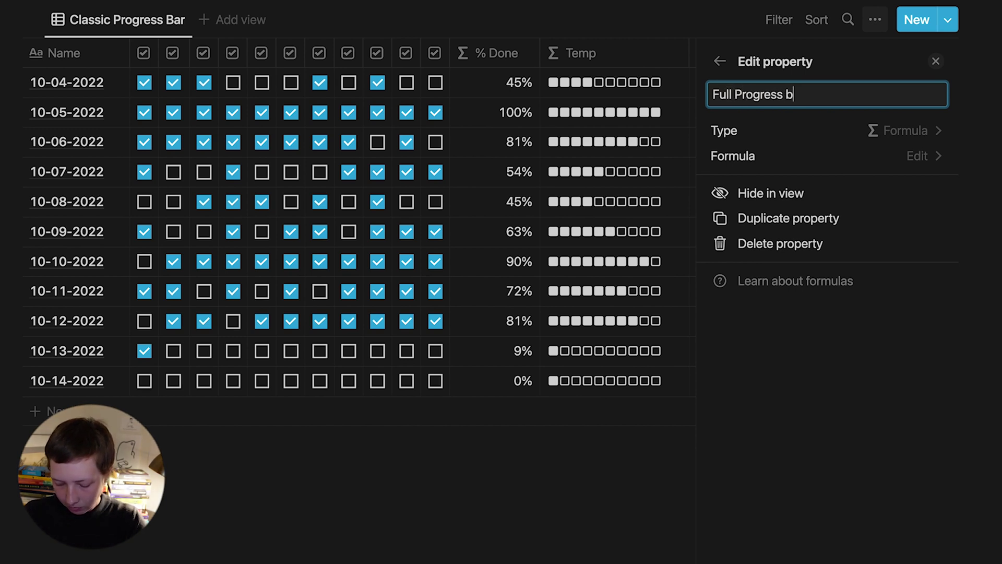
text(ar)
key(Return)
scroll(585, 4, up, 3)
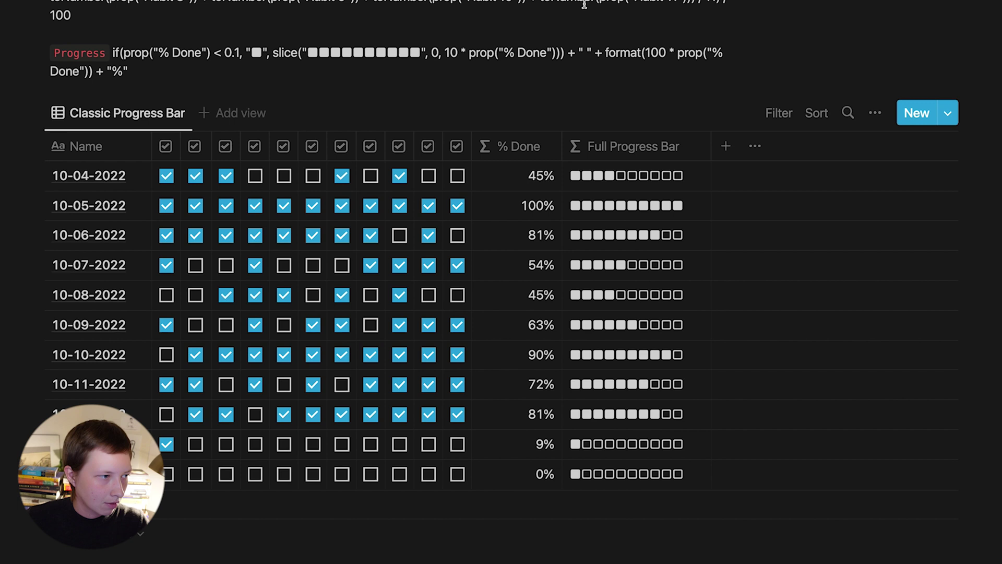
- Widen the column and append + " " + format(100 * prop("% Done")) + "%" to its formula
drag(710, 133, 731, 139)
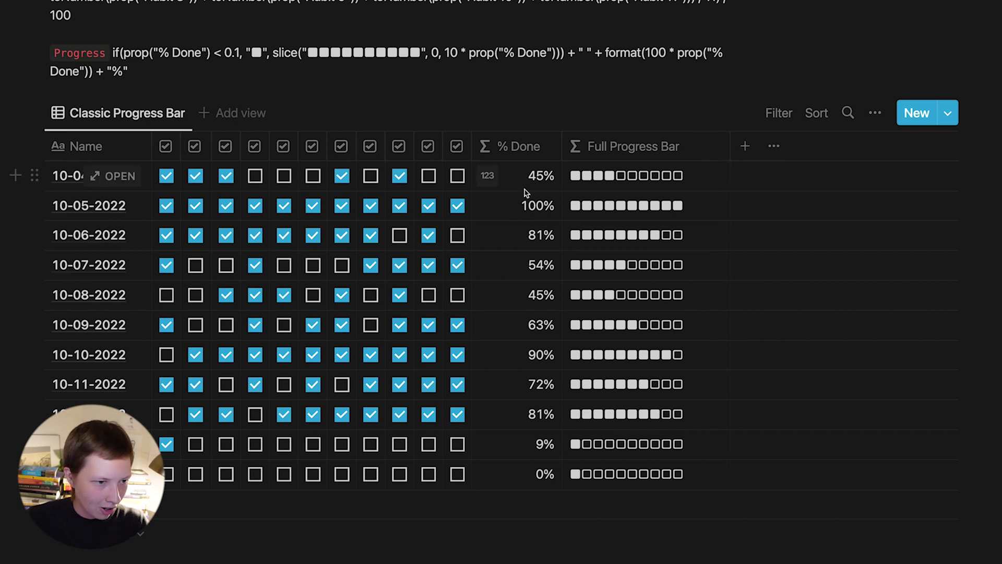
click(626, 178)
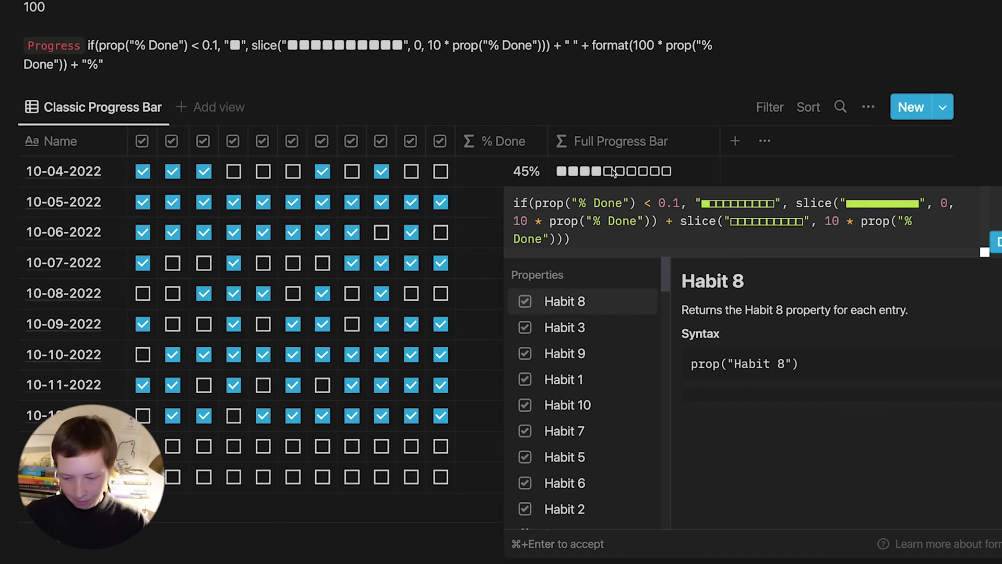
text(/)
key(BackSpace)
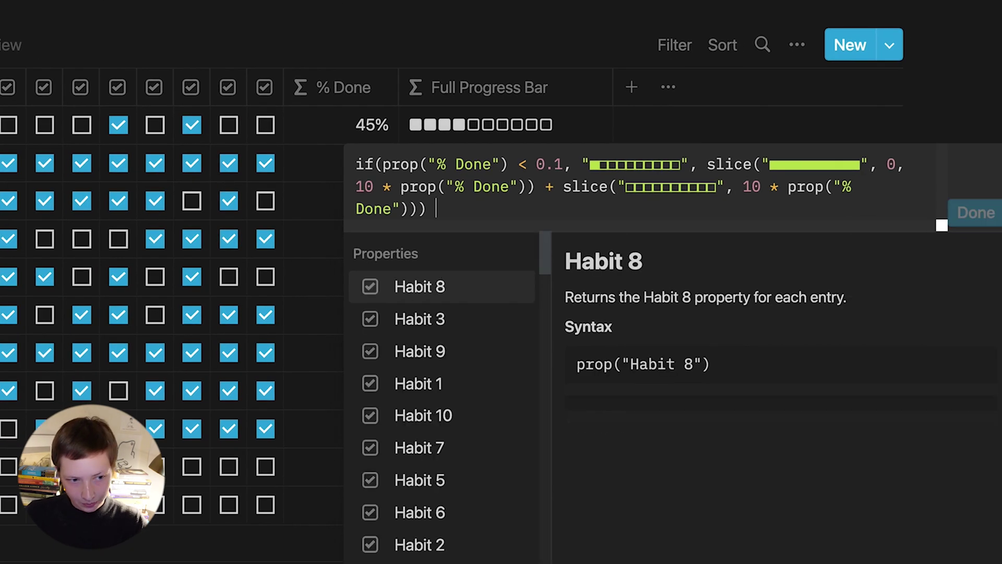
text(+ " )
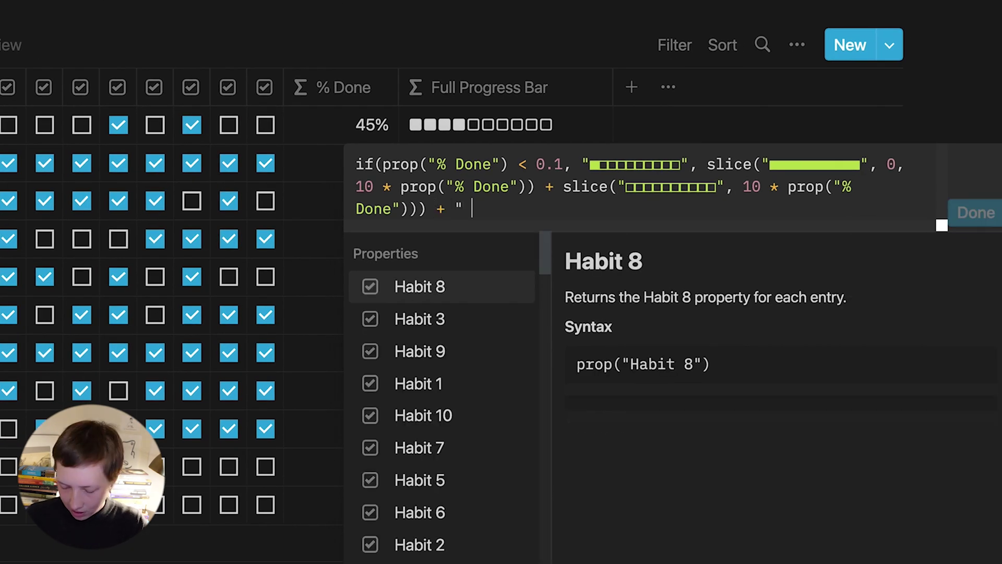
text(" )
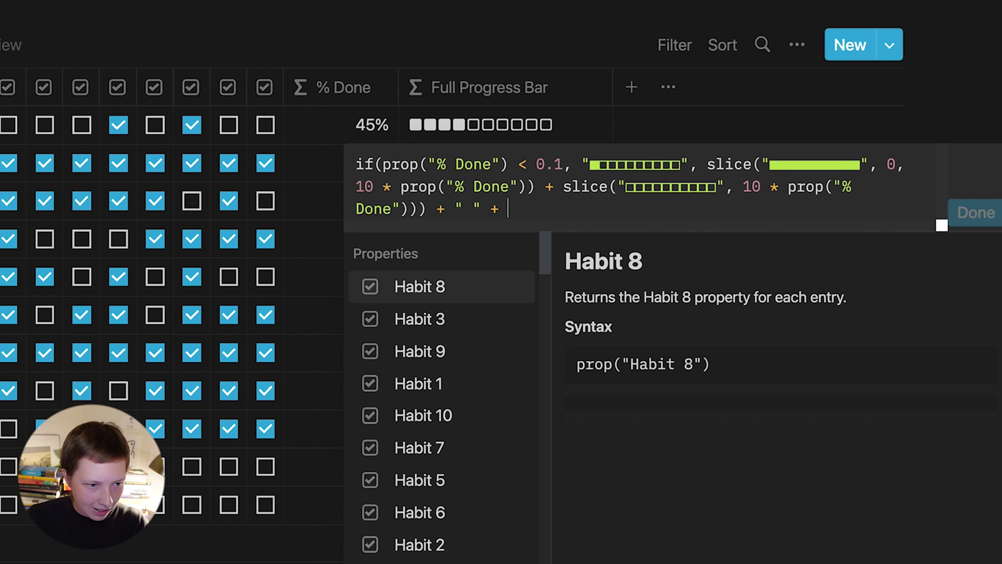
text(+ format)
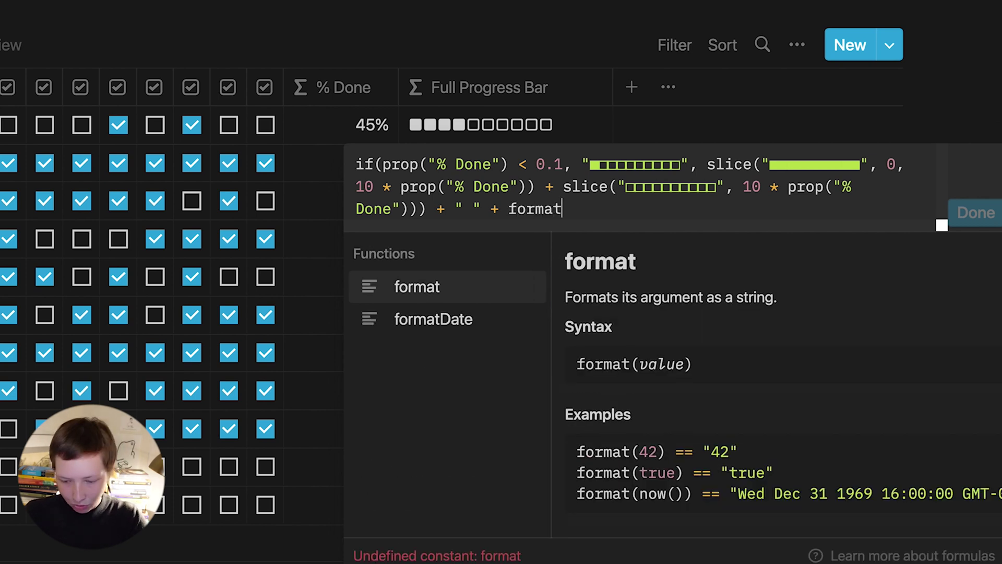
text(()
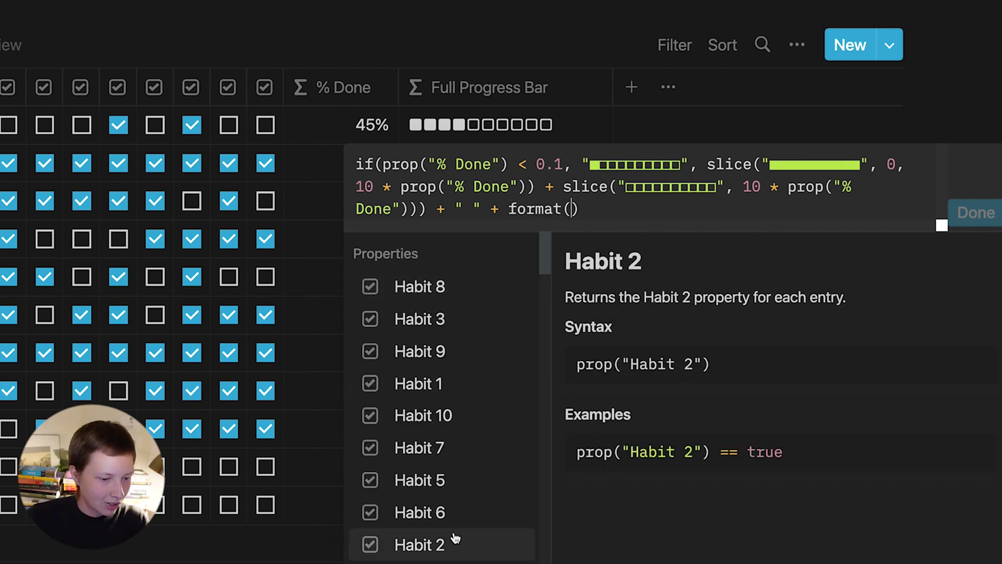
scroll(455, 540, down, 4)
click(421, 403)
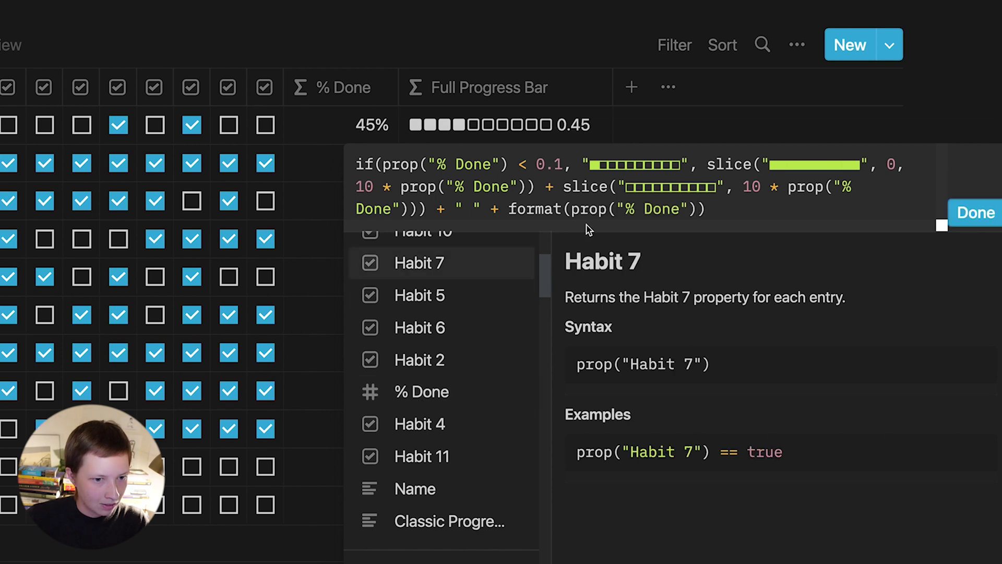
click(569, 209)
text(100 *)
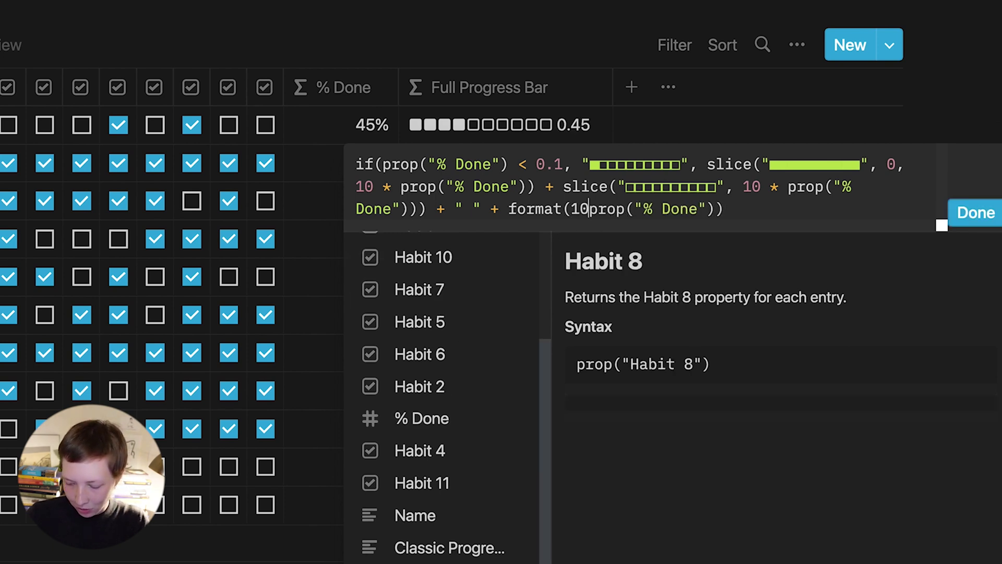
click(790, 204)
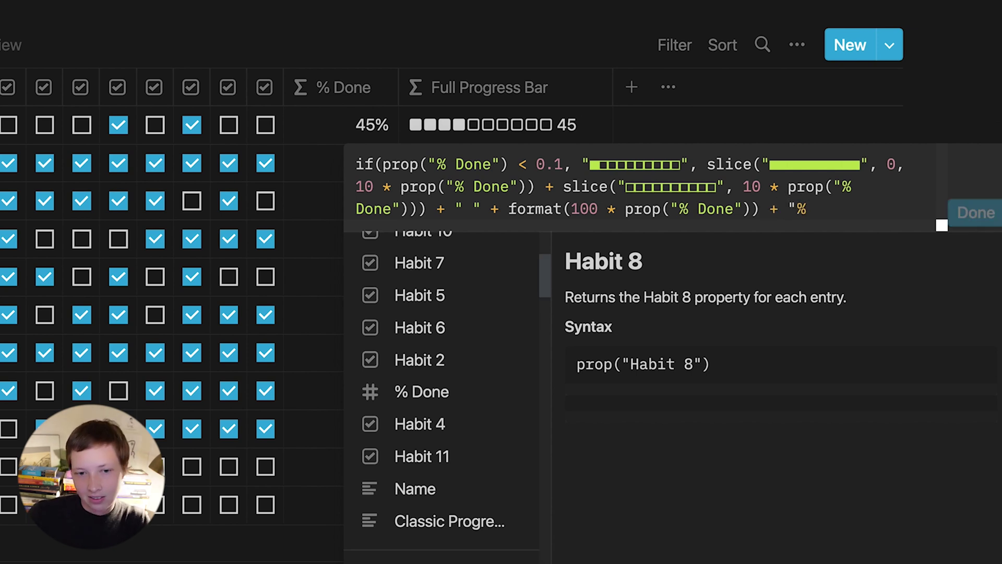
text(")
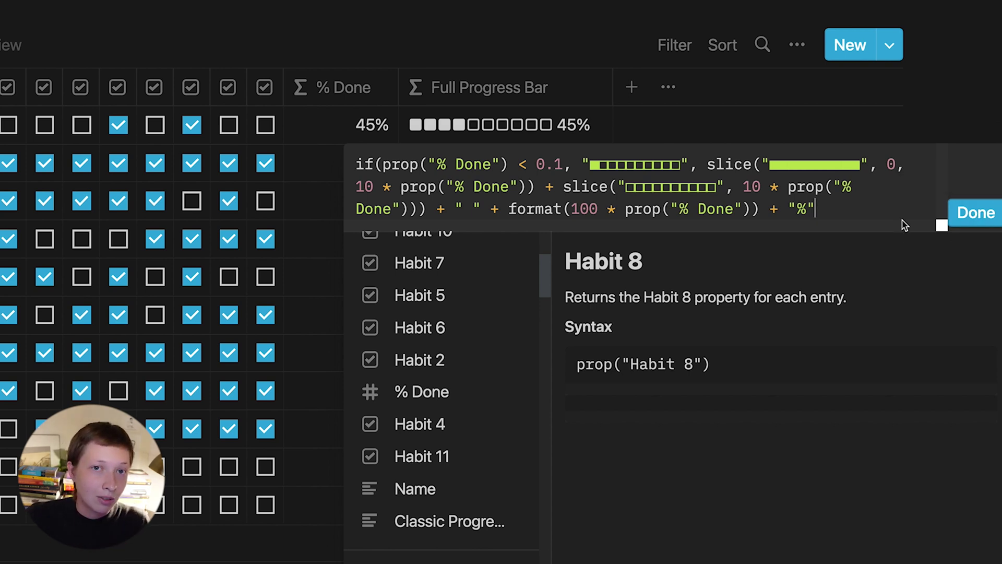
click(984, 214)
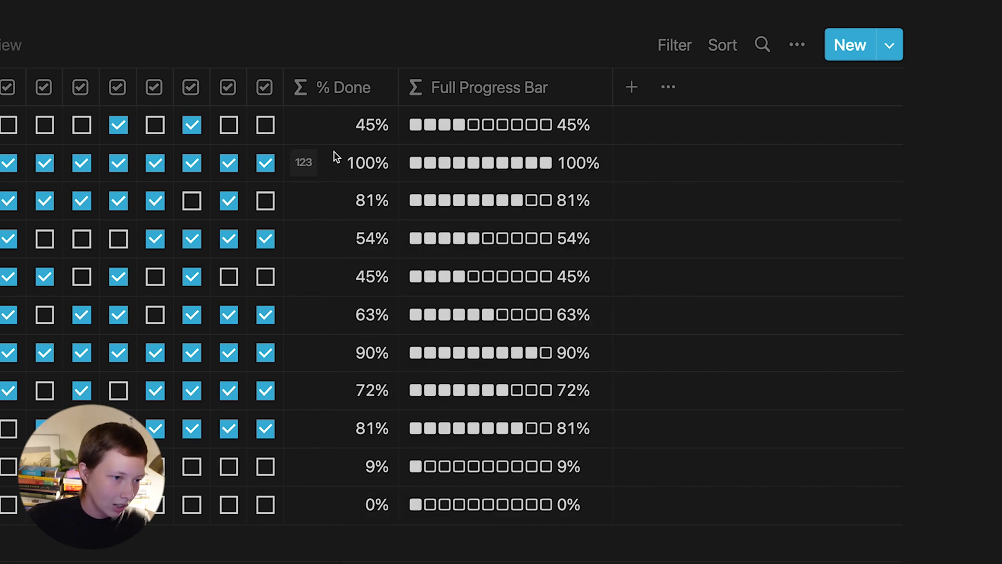
- Check the % Done formula unchanged, then hide the % Done column in this view
click(352, 126)
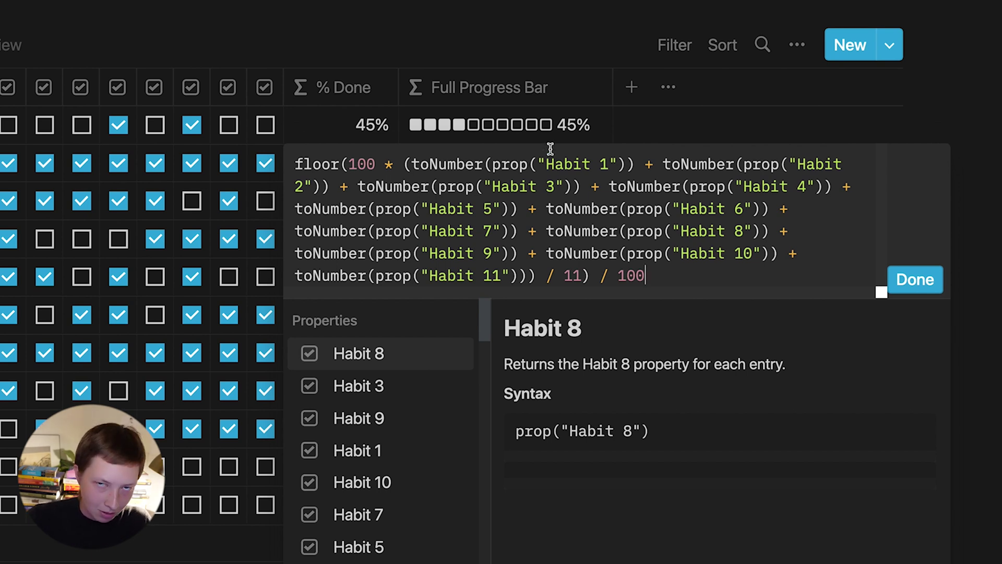
key(Escape)
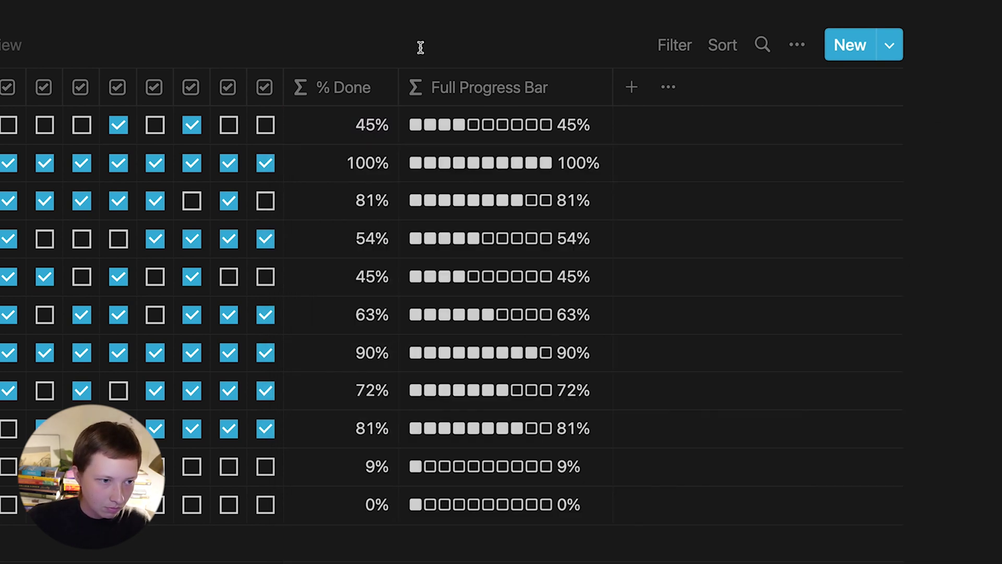
click(317, 106)
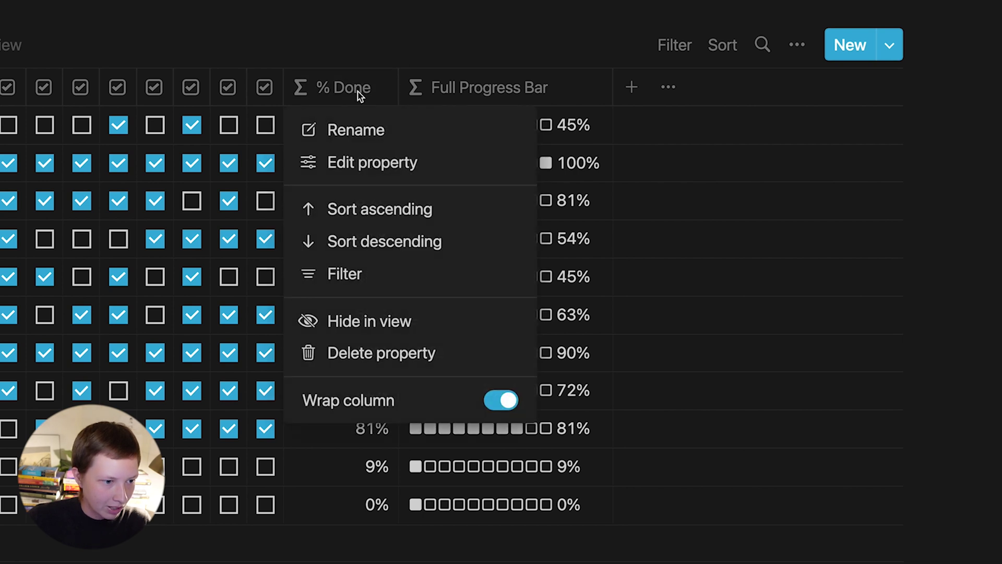
click(360, 324)
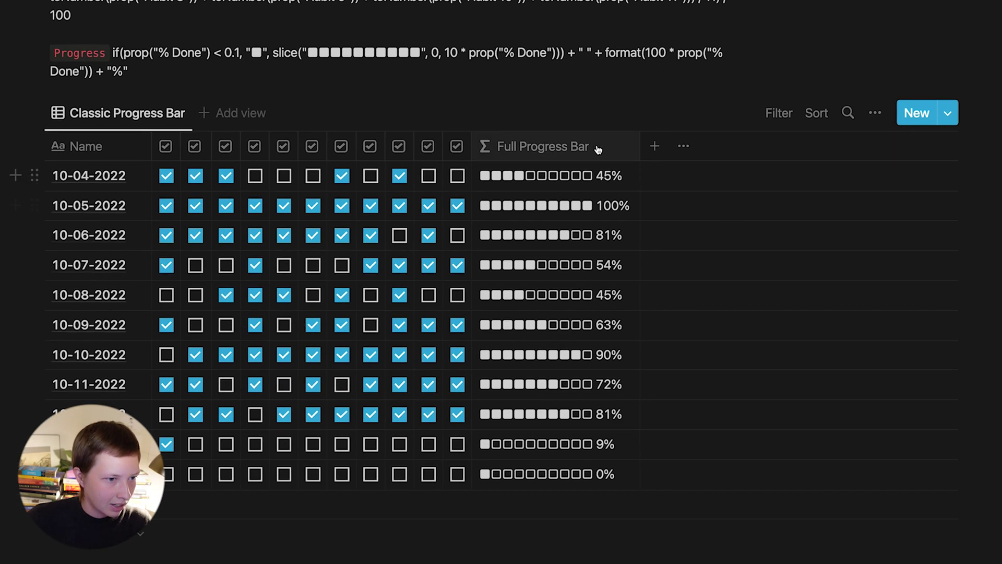
scroll(803, 197, down, 1)
scroll(804, 196, up, 2)
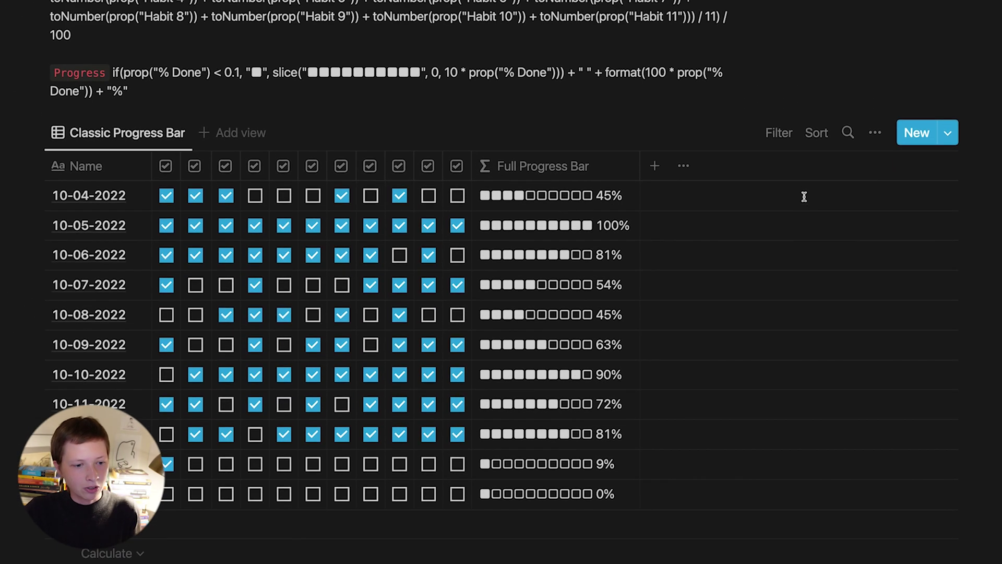